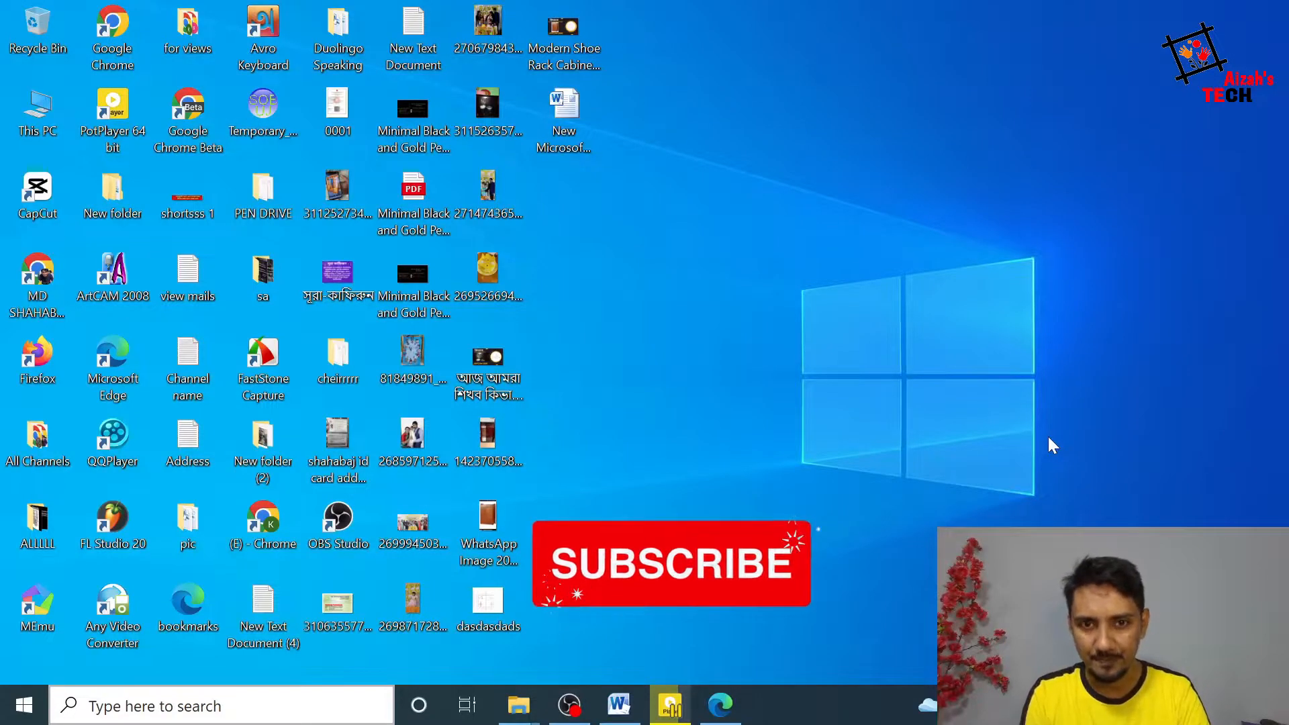
Step: Launch ArtCAM Pro 2008 from the desktop and maximize its window
{"action": "right_click", "coordinate": [728, 245]}
{"action": "left_click", "coordinate": [779, 302]}
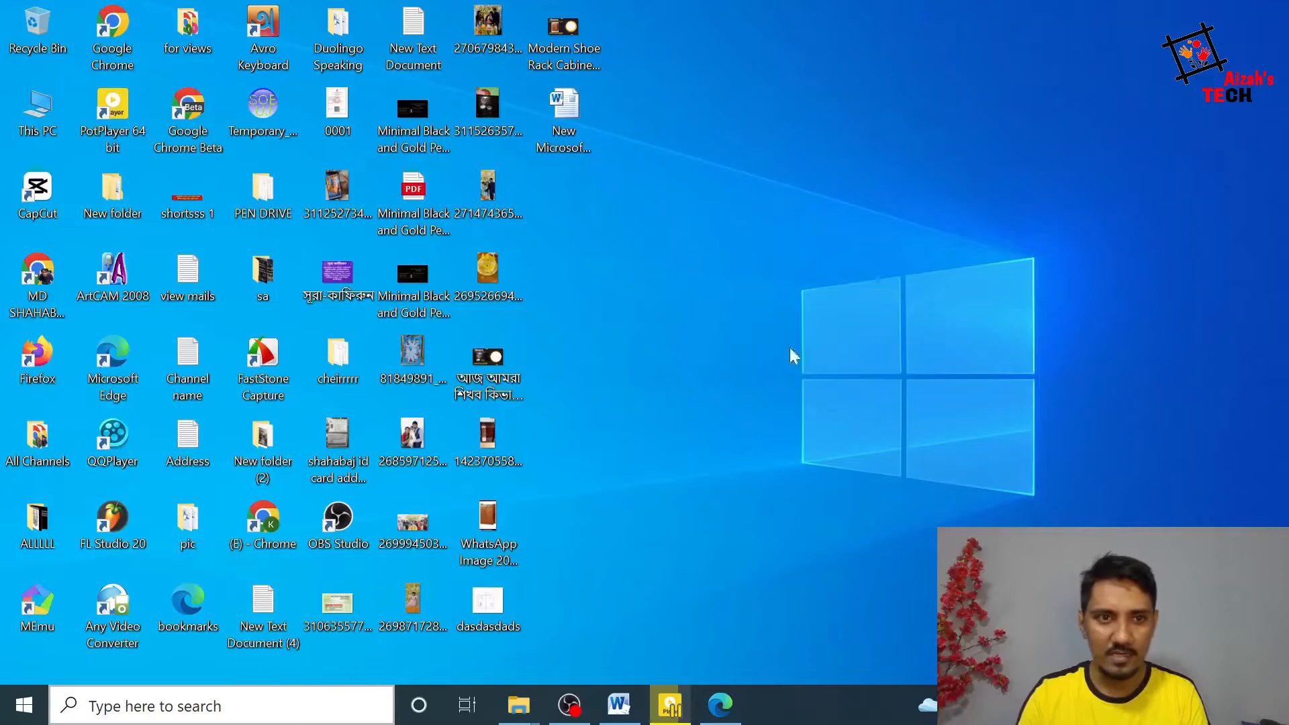
{"action": "double_click", "coordinate": [114, 272]}
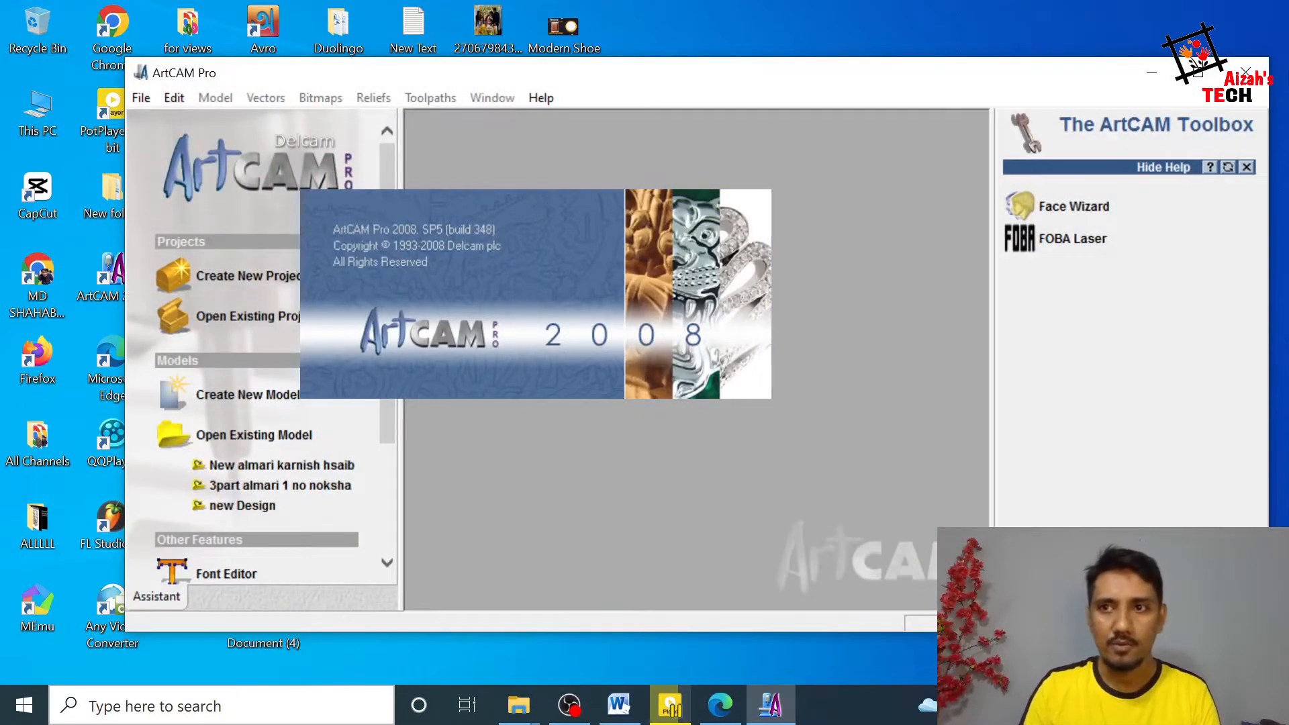
{"action": "left_click", "coordinate": [1199, 72]}
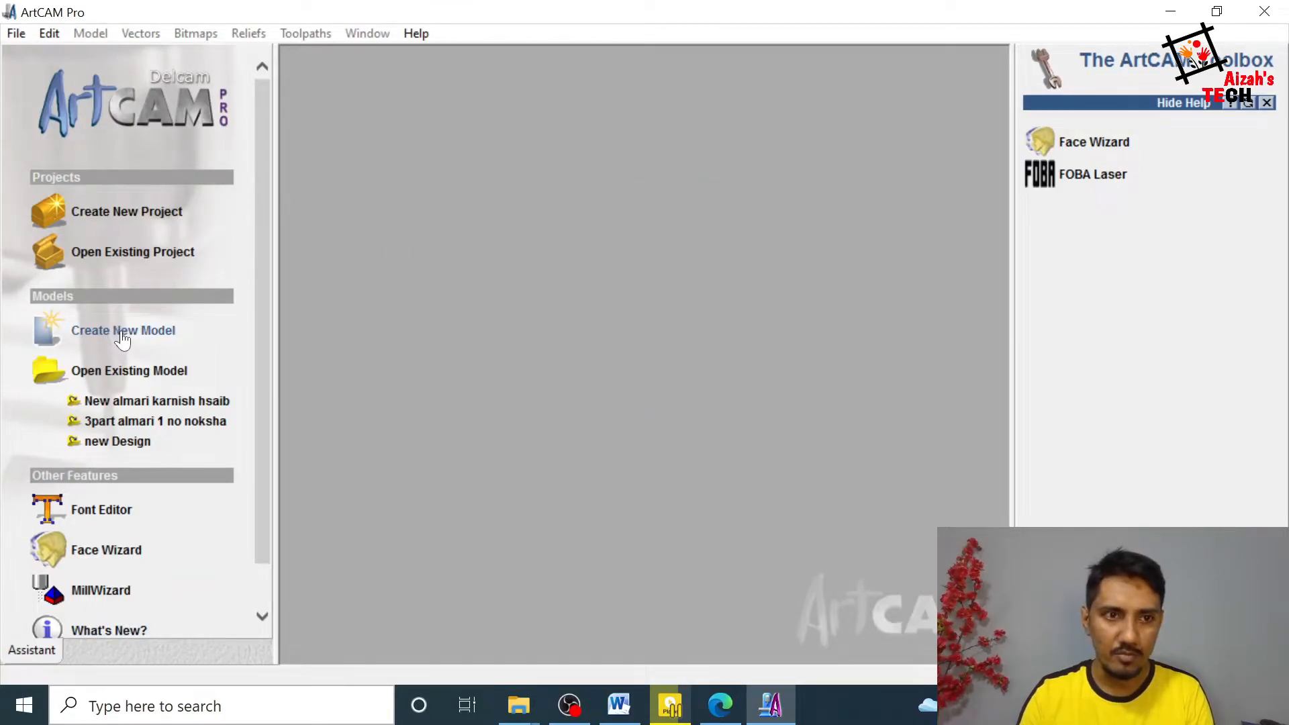
Step: Create a new model 81 inches high and 39 inches wide, and maximize its 2D view
{"action": "left_click", "coordinate": [134, 333]}
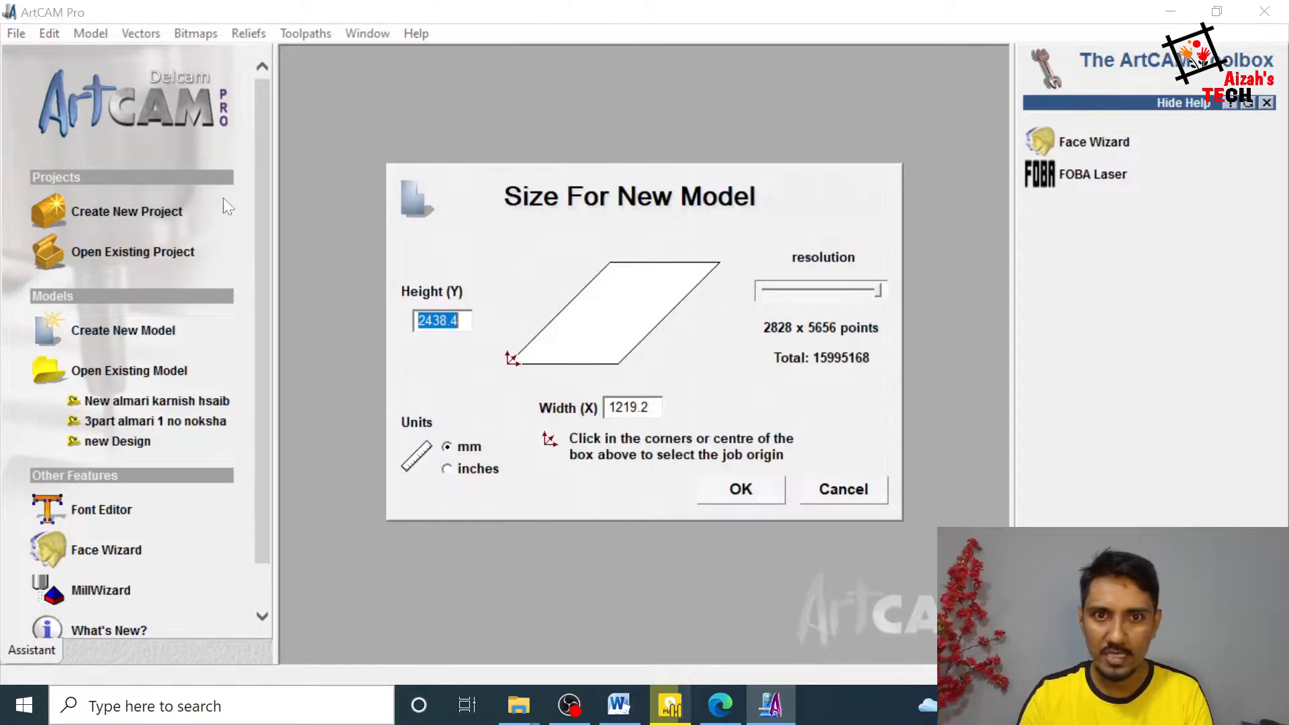
{"action": "left_click", "coordinate": [447, 469]}
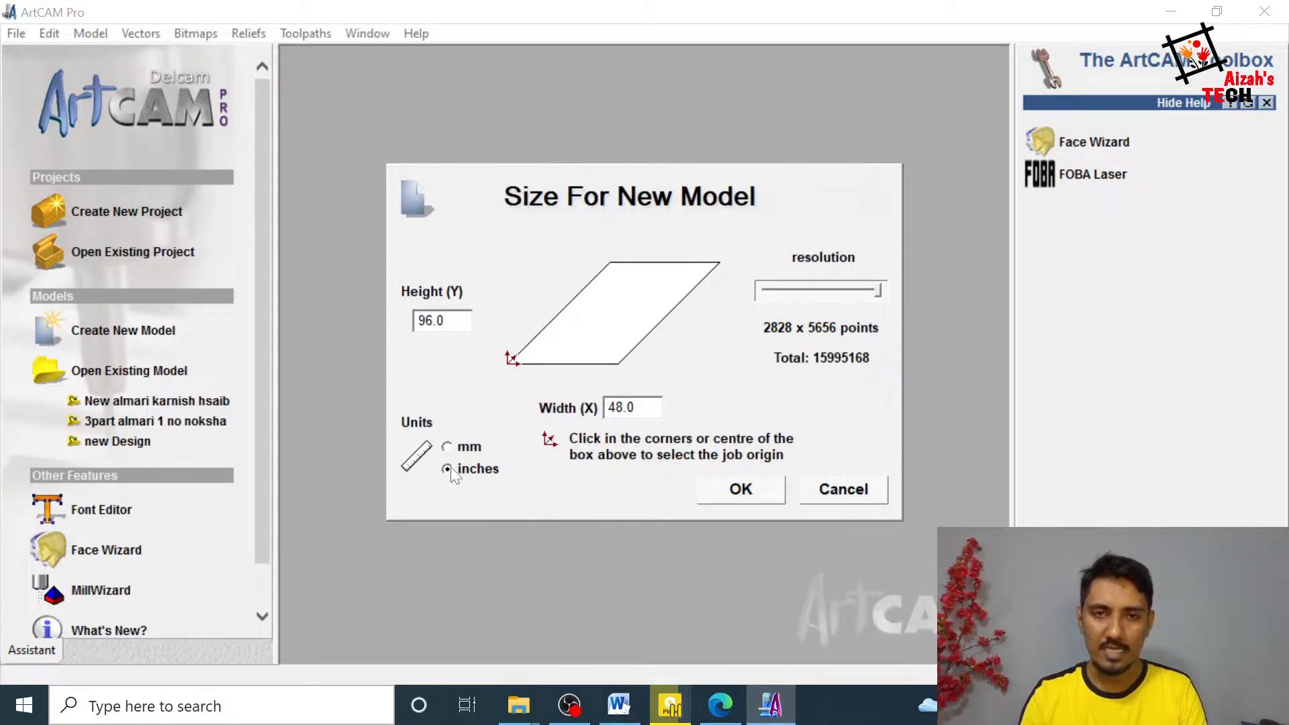
{"action": "double_click", "coordinate": [432, 321]}
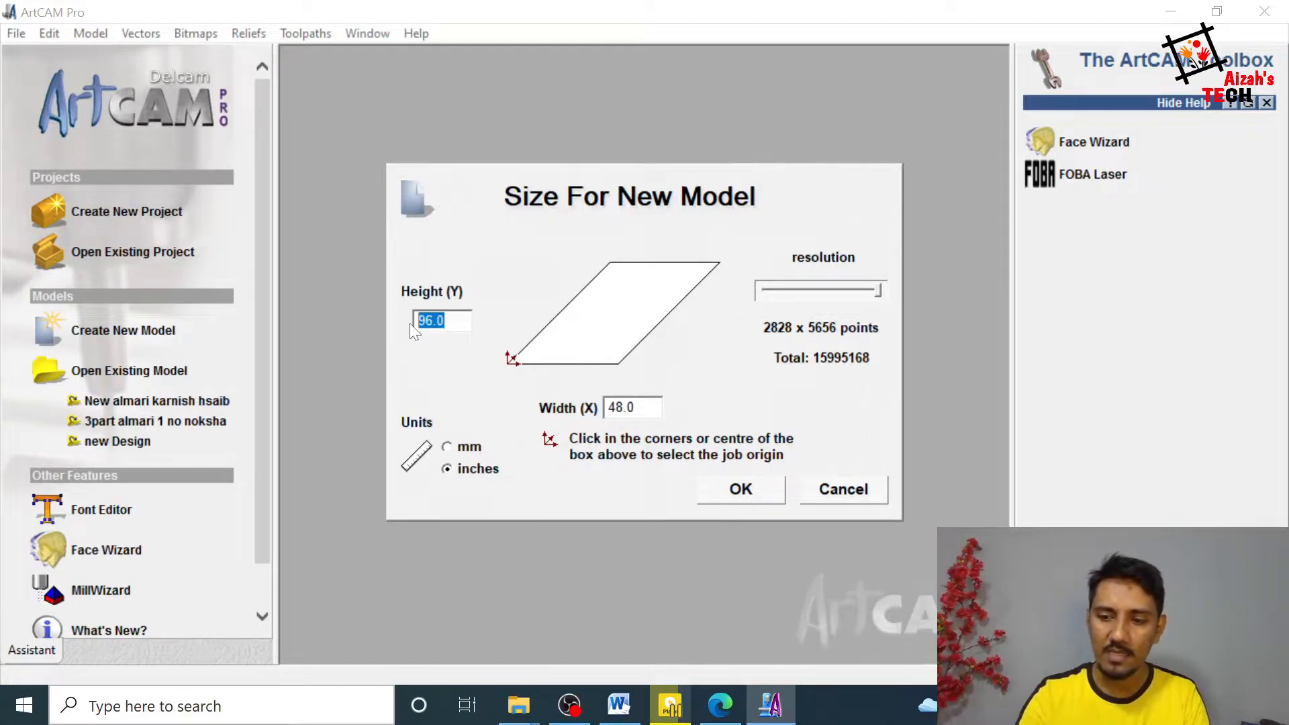
{"action": "type", "text": "81"}
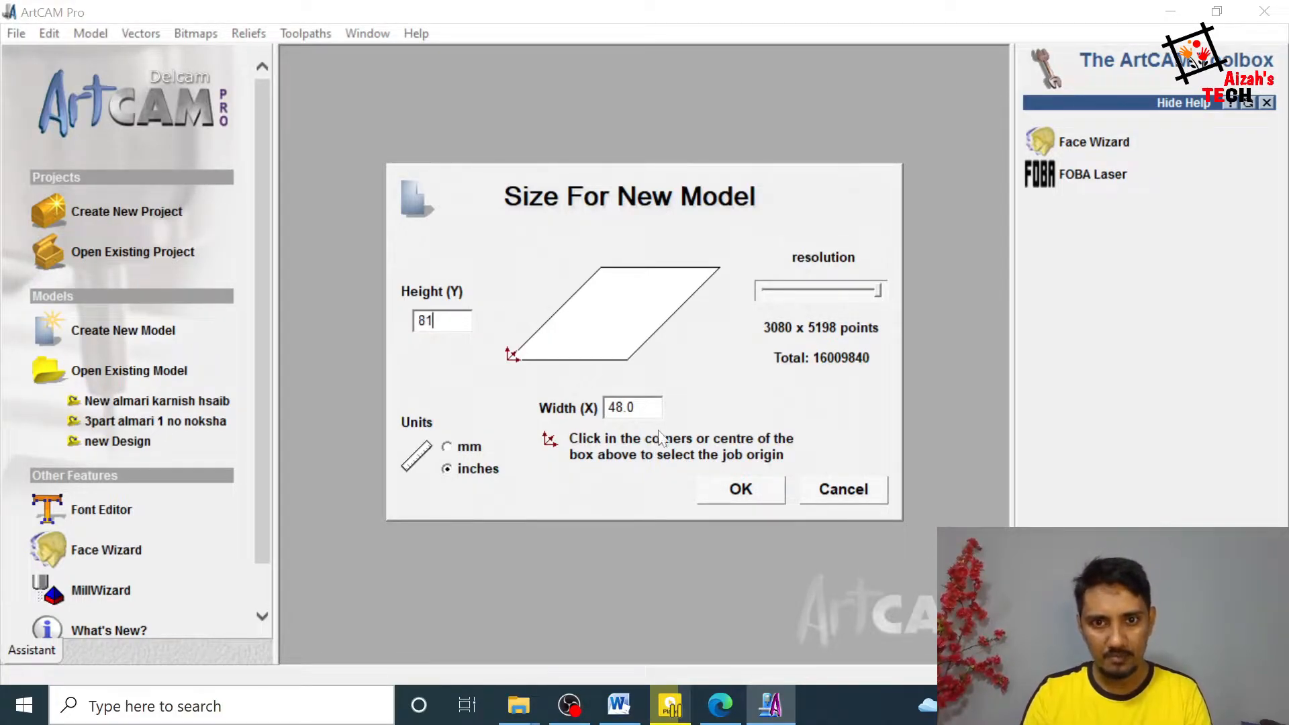
{"action": "key", "text": "BackSpace"}
{"action": "key", "text": "BackSpace"}
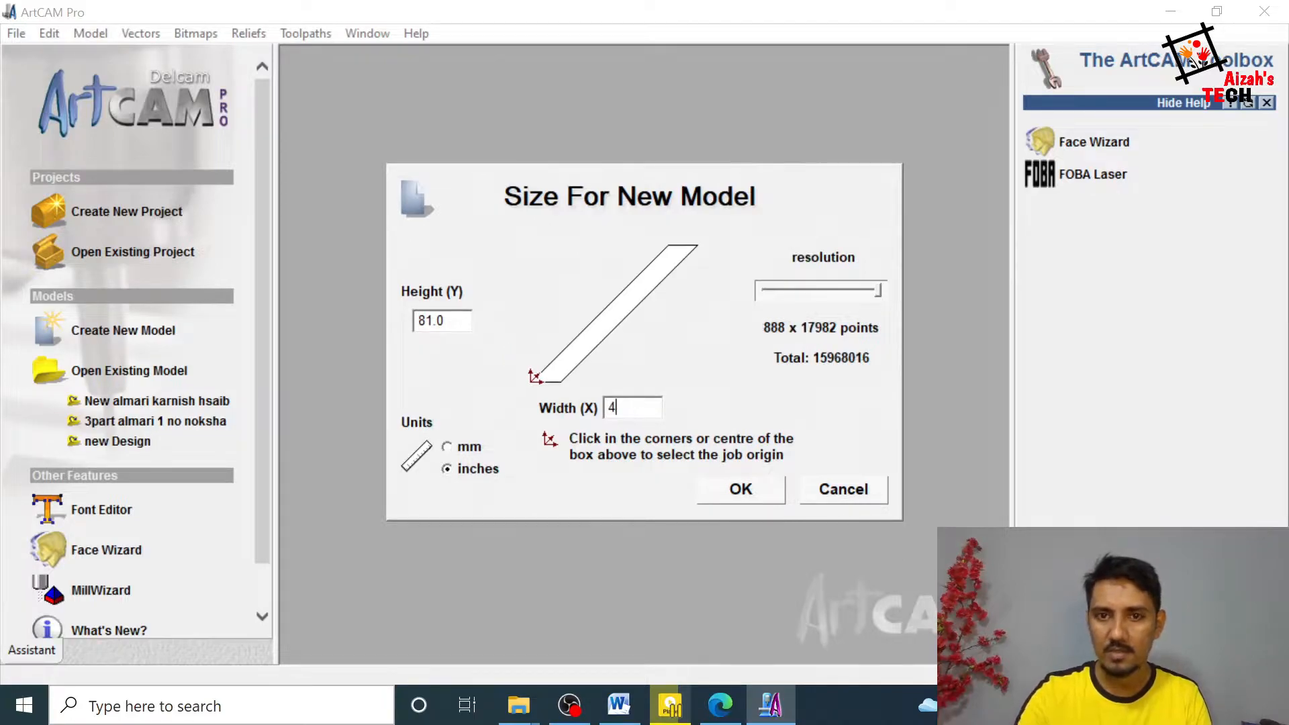
{"action": "key", "text": "BackSpace"}
{"action": "type", "text": "39"}
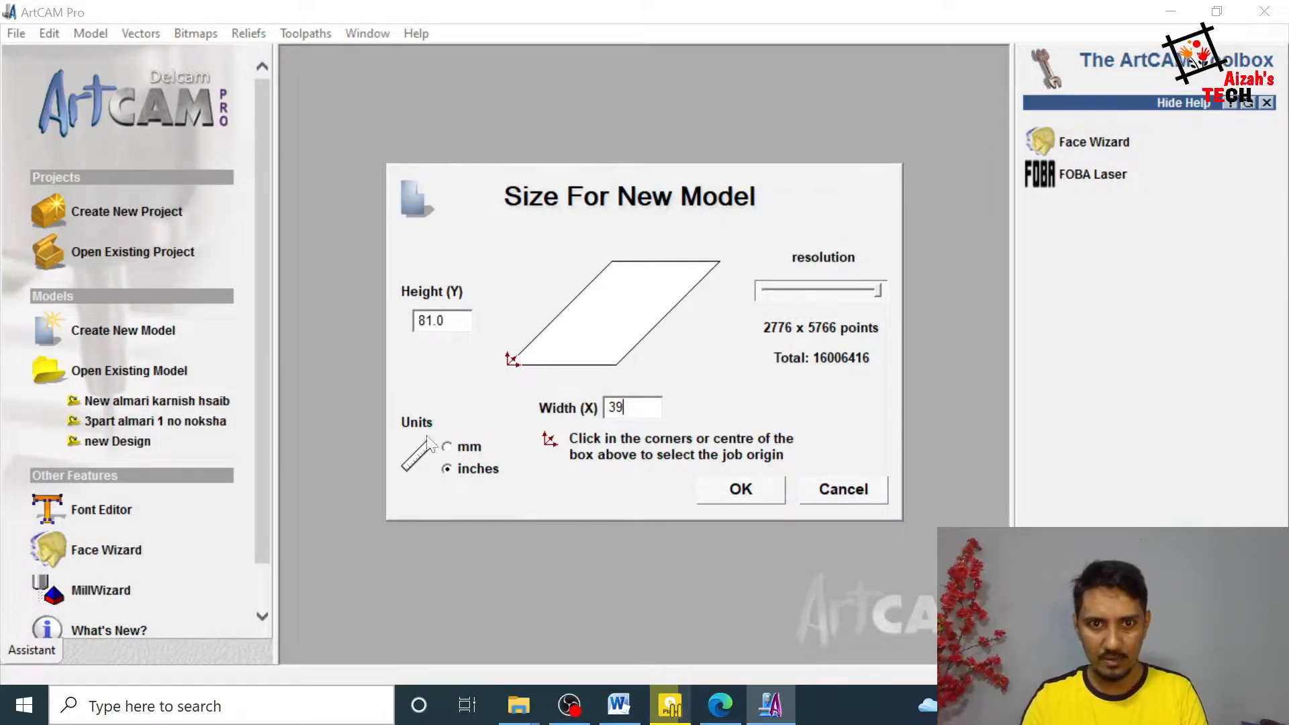
{"action": "left_click", "coordinate": [449, 451]}
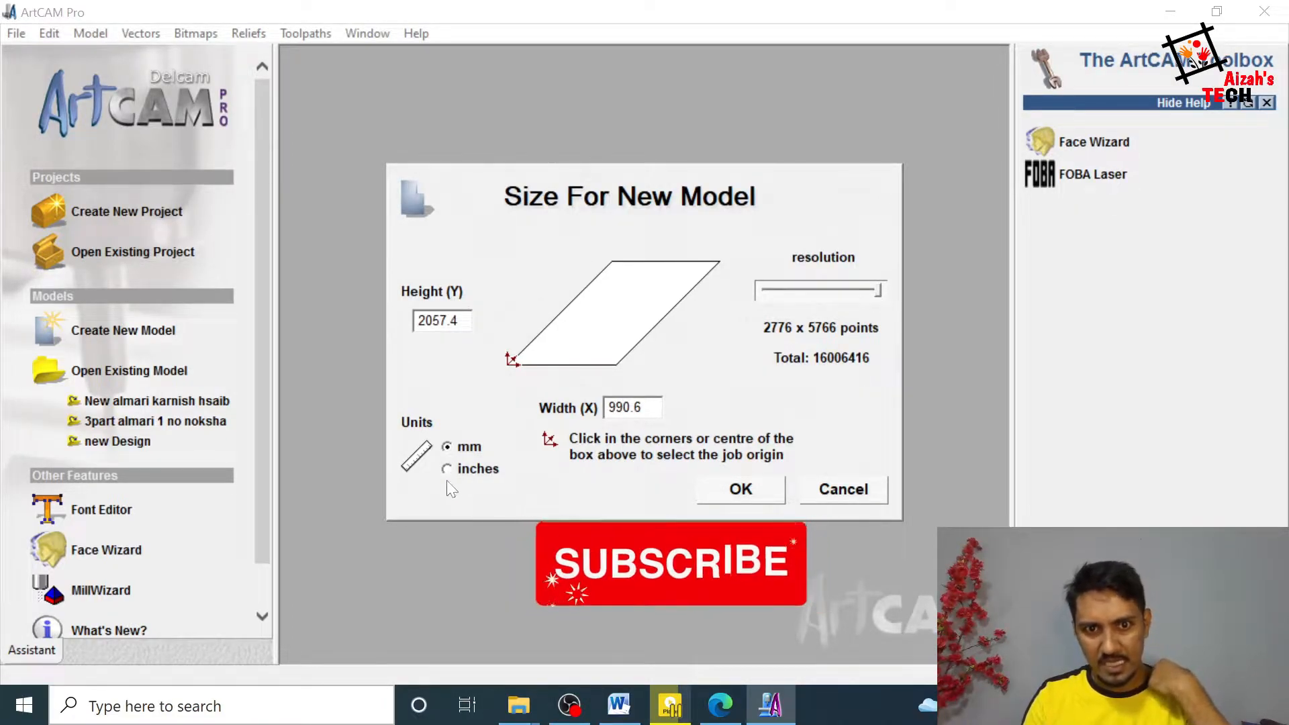
{"action": "left_click", "coordinate": [449, 474]}
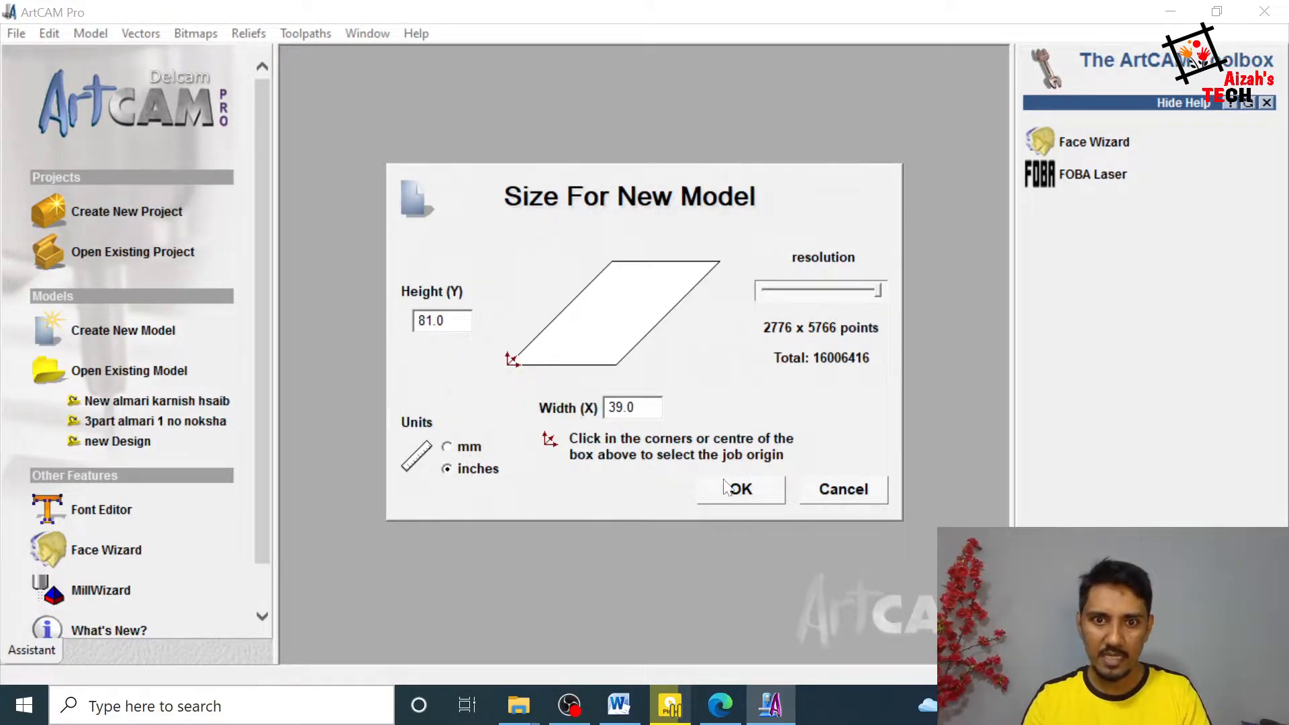
{"action": "left_click", "coordinate": [745, 490]}
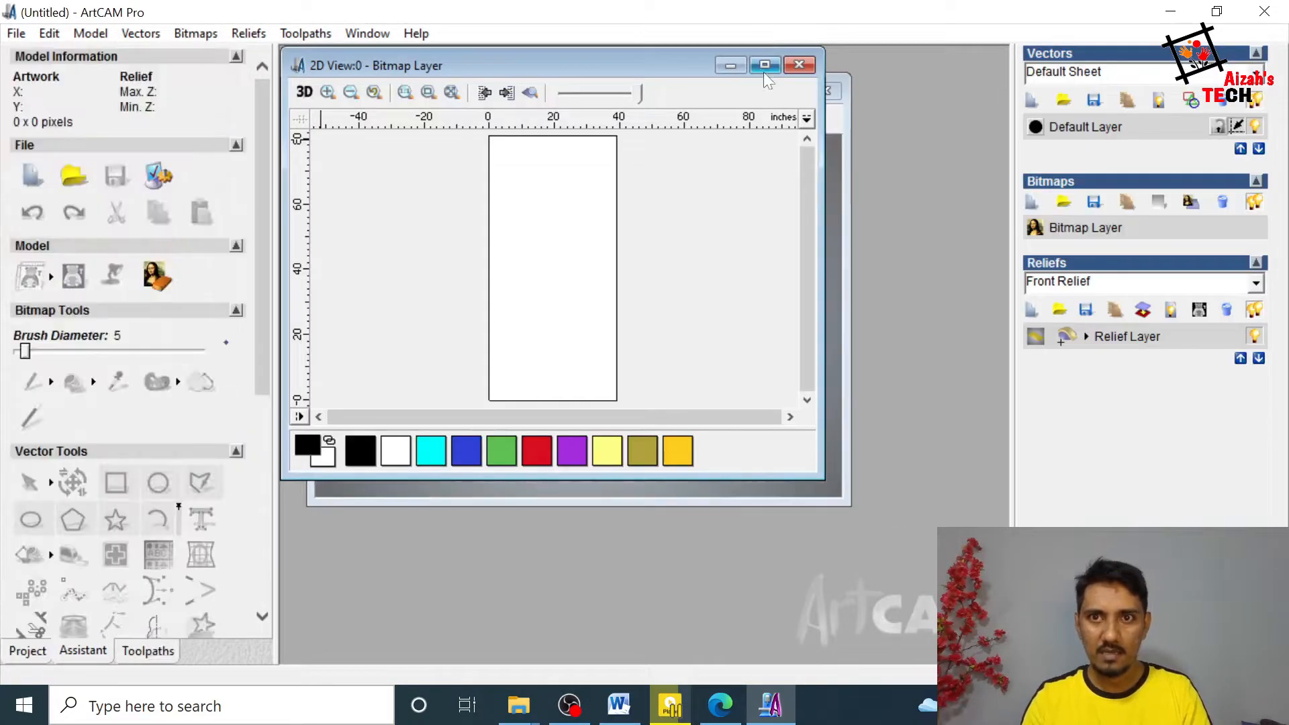
{"action": "left_click", "coordinate": [764, 67]}
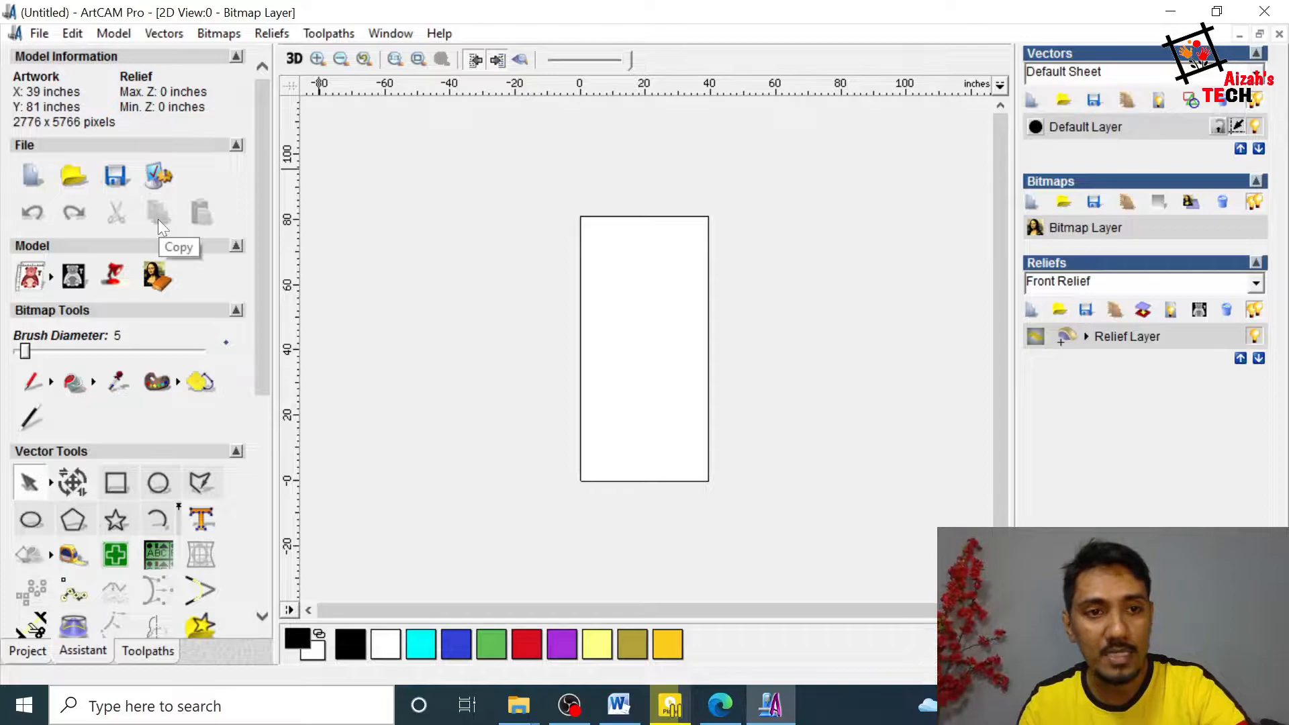
Step: Draw a rectangle about 52 inches wide and 97 inches high over the page
{"action": "scroll", "coordinate": [263, 247], "scroll_direction": "down", "scroll_amount": 5}
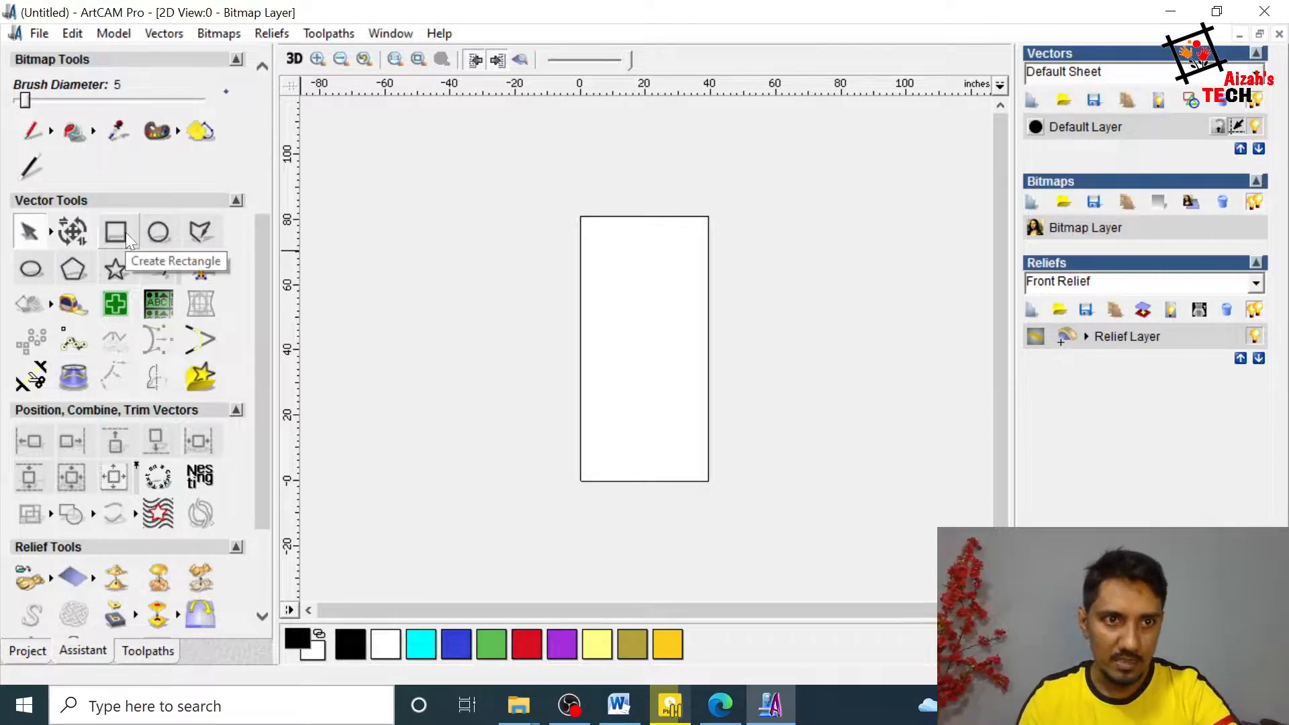
{"action": "left_click", "coordinate": [126, 232]}
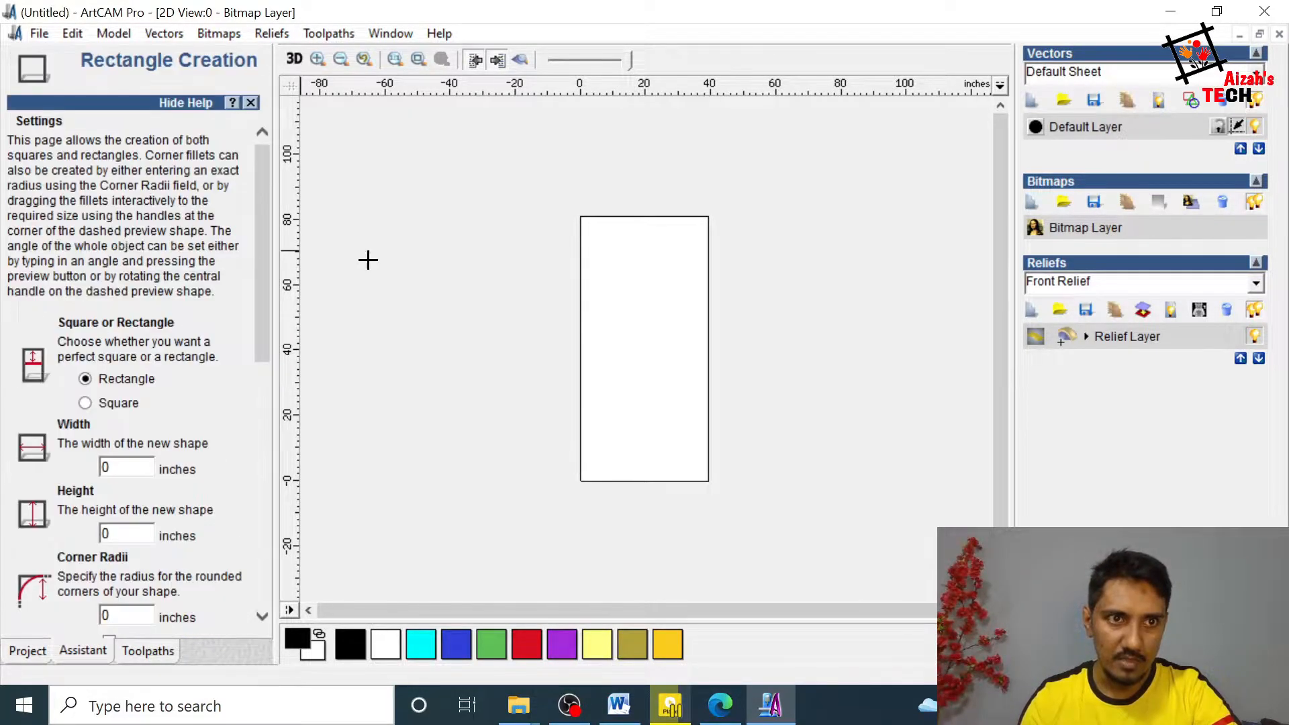
{"action": "left_click_drag", "start_coordinate": [577, 210], "coordinate": [748, 526]}
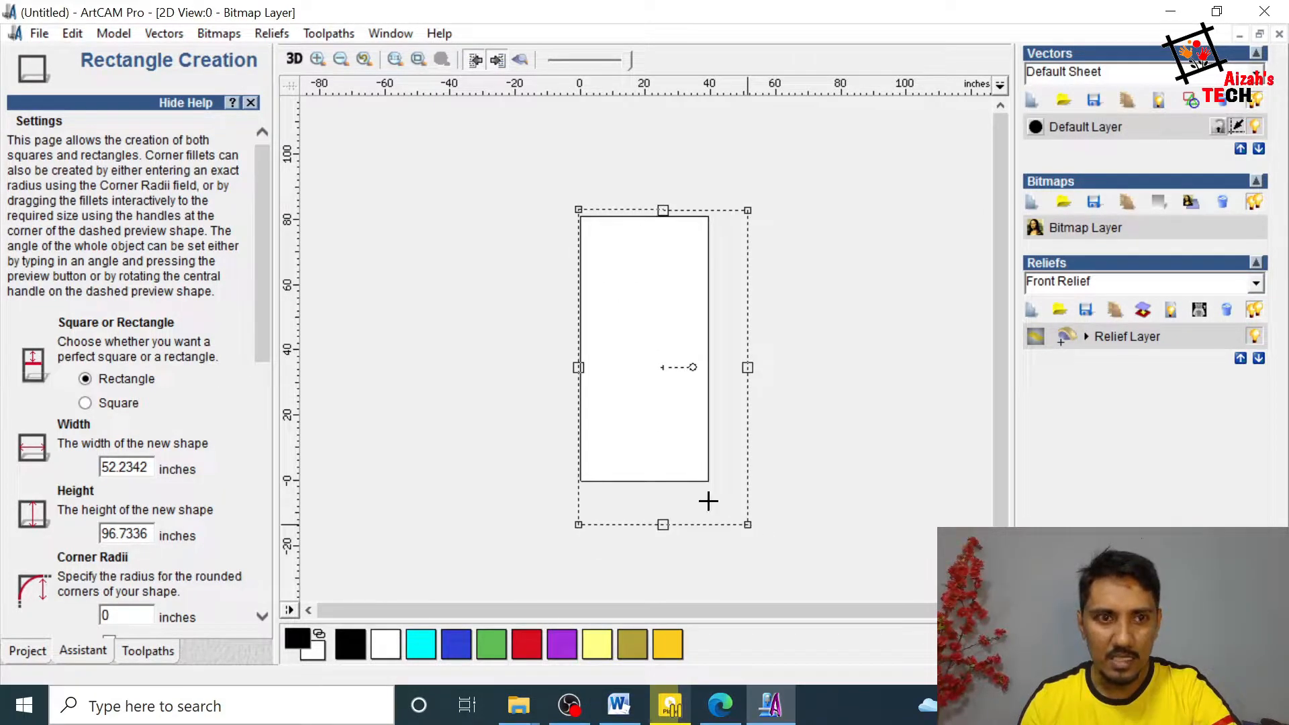
Step: Set the rectangle's width to 39 inches and its height to 81 inches, create it and leave rectangle creation
{"action": "scroll", "coordinate": [221, 344], "scroll_direction": "down", "scroll_amount": 2}
{"action": "left_click_drag", "start_coordinate": [103, 309], "coordinate": [213, 301]}
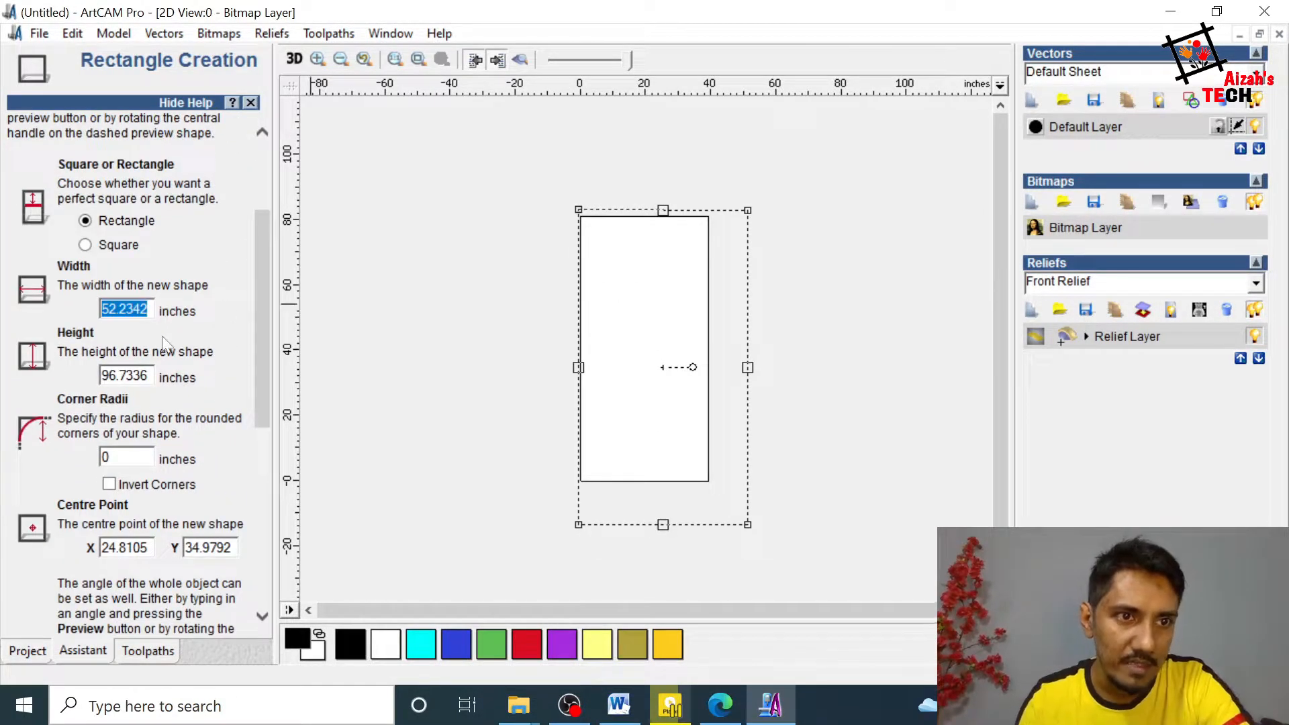
{"action": "type", "text": "39"}
{"action": "left_click", "coordinate": [149, 374]}
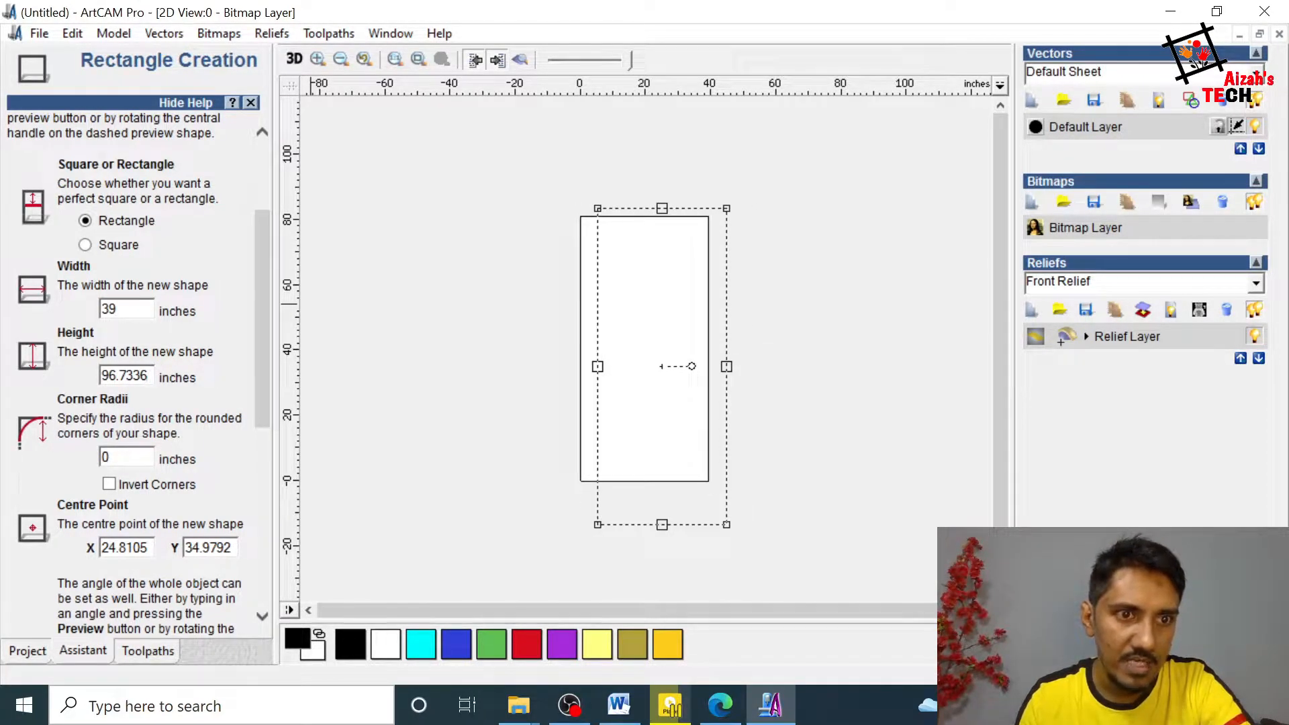
{"action": "left_click_drag", "start_coordinate": [149, 375], "coordinate": [101, 375]}
{"action": "type", "text": "81"}
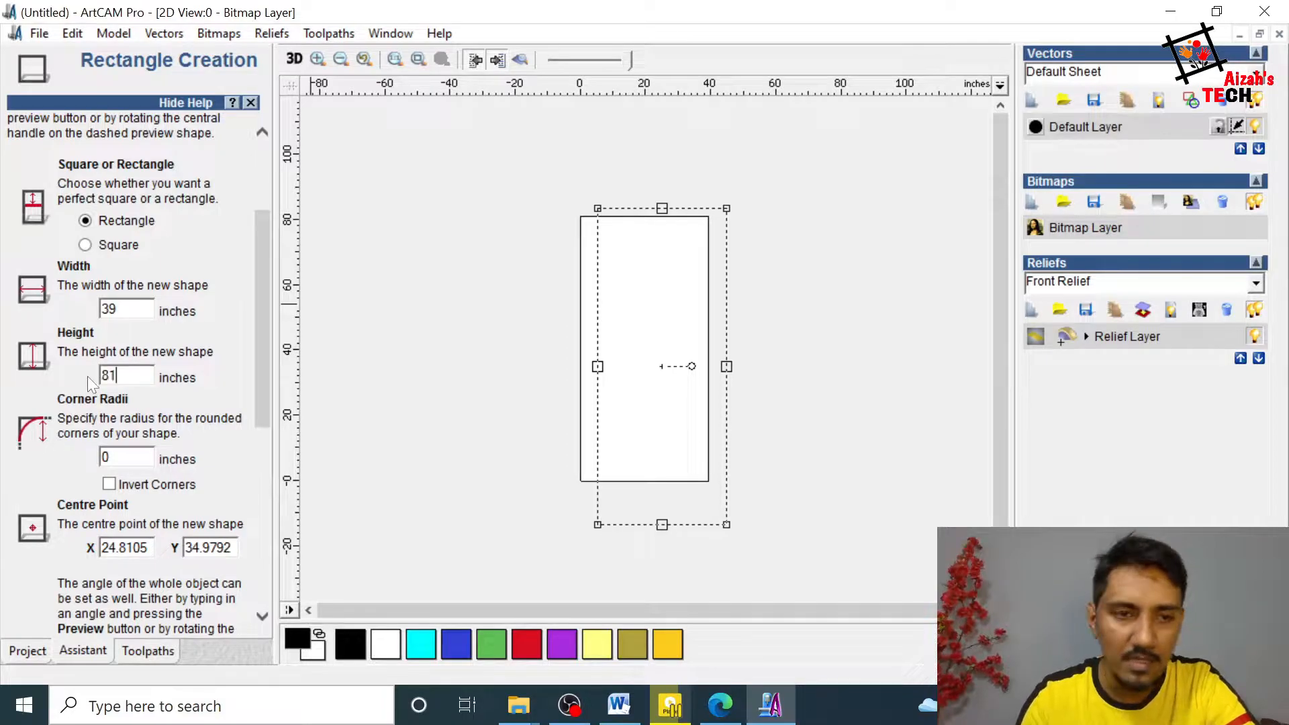
{"action": "scroll", "coordinate": [197, 603], "scroll_direction": "down", "scroll_amount": 5}
{"action": "scroll", "coordinate": [197, 602], "scroll_direction": "down", "scroll_amount": 3}
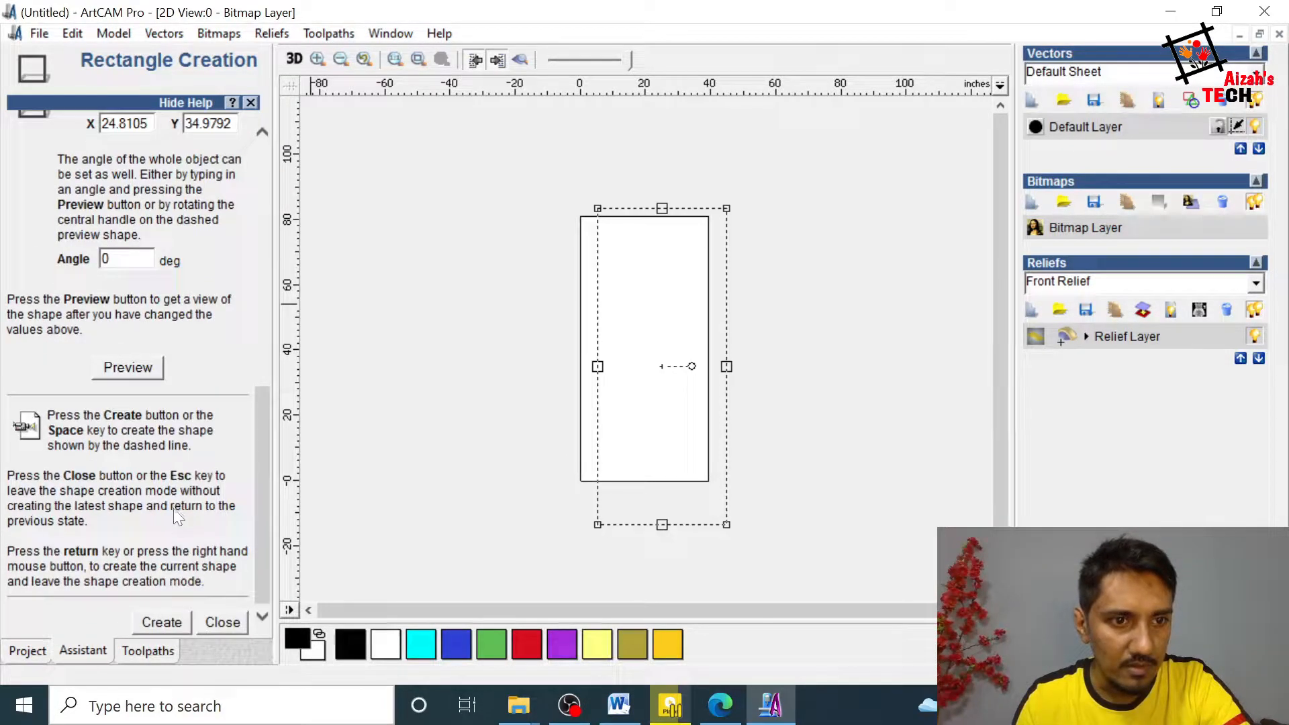
{"action": "left_click", "coordinate": [169, 625]}
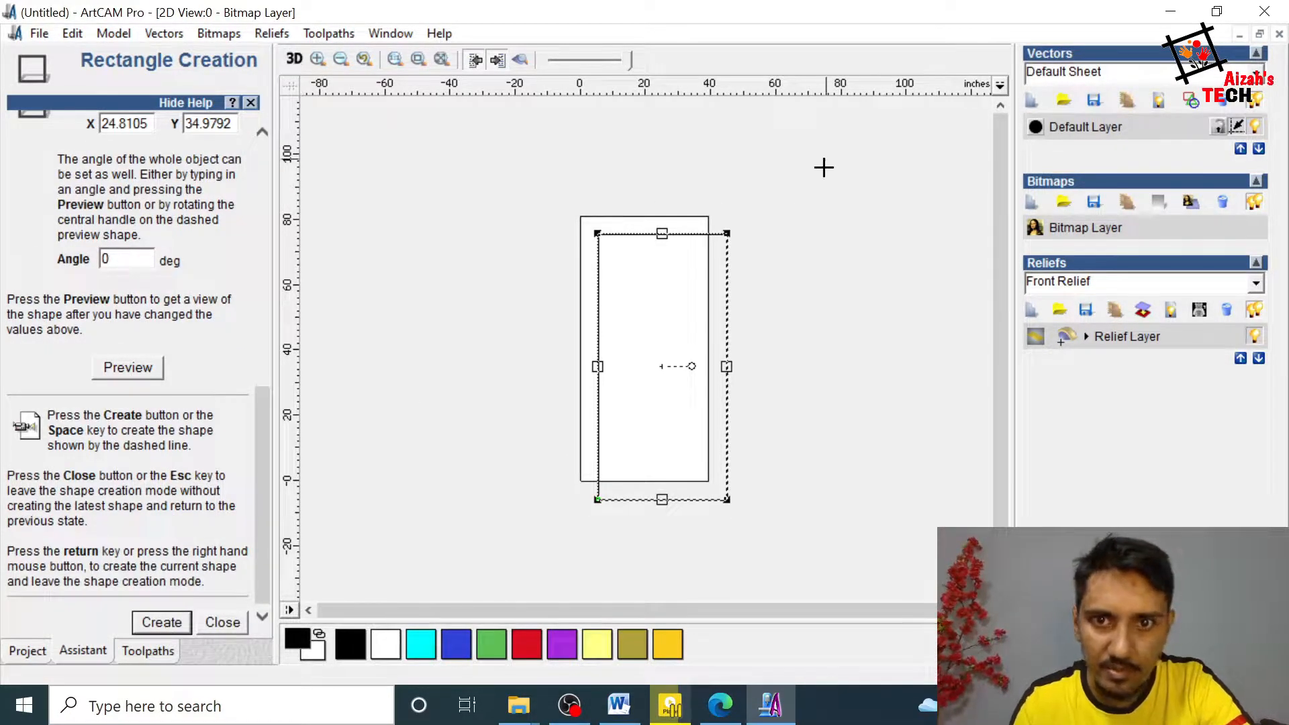
{"action": "left_click", "coordinate": [221, 628]}
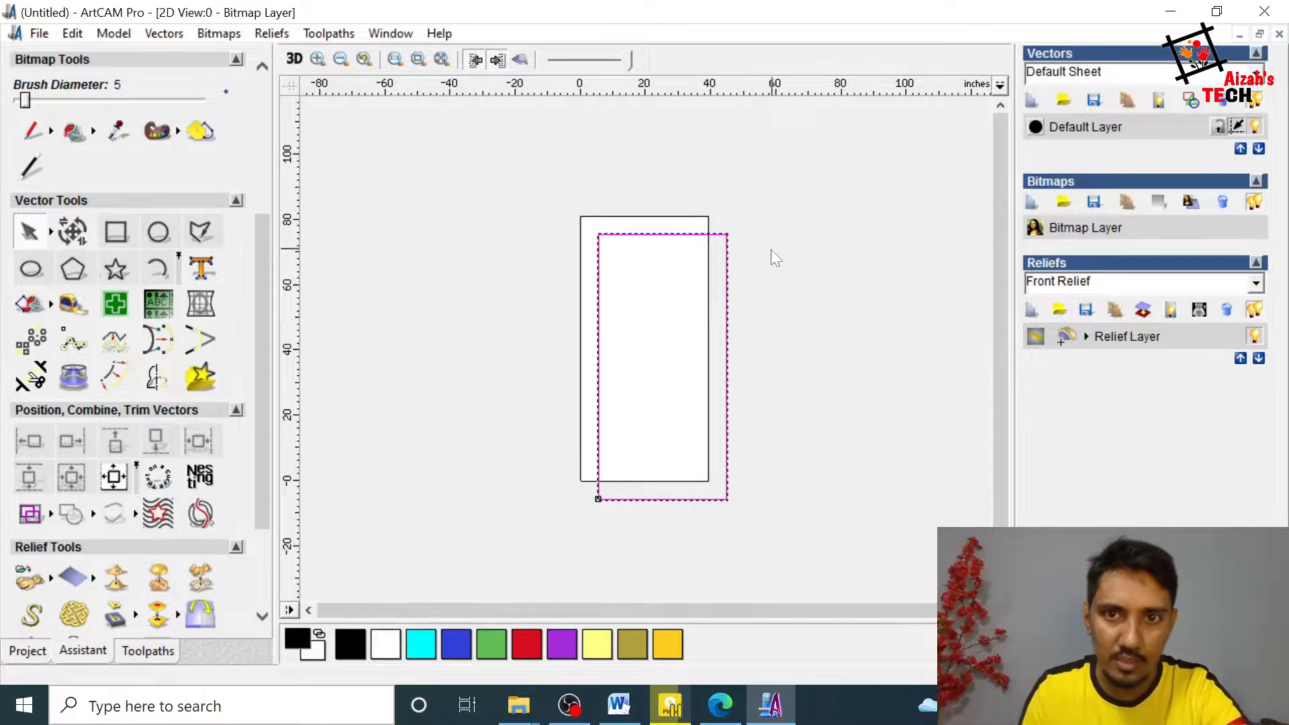
Step: Centre the new rectangle in the page and deselect it
{"action": "left_click_drag", "start_coordinate": [728, 279], "coordinate": [721, 322]}
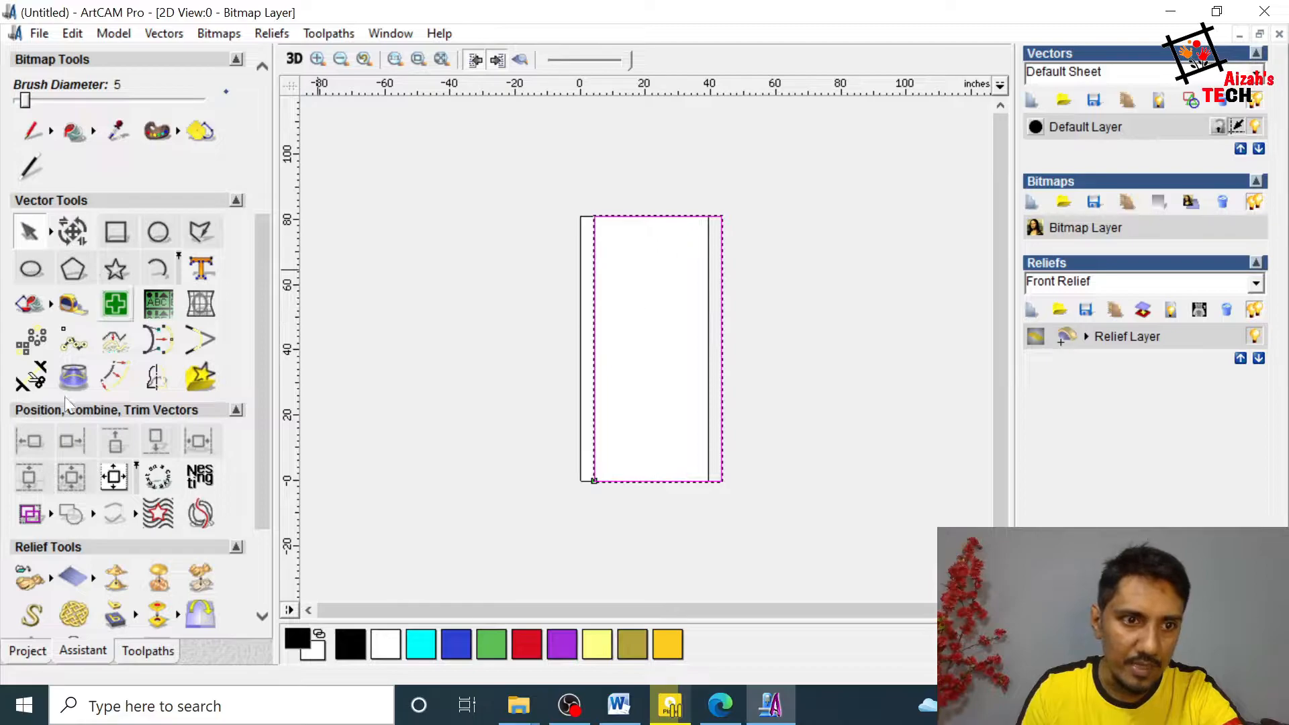
{"action": "left_click", "coordinate": [113, 478]}
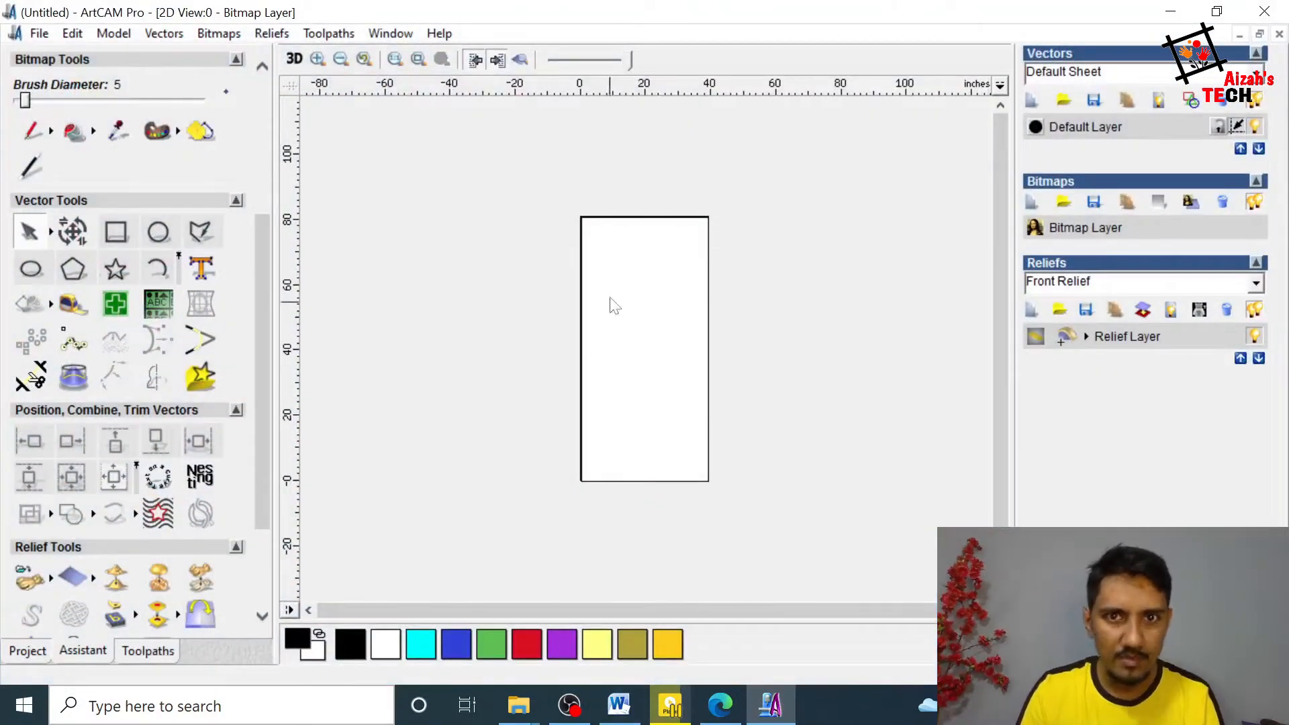
{"action": "left_click", "coordinate": [709, 266]}
{"action": "left_click", "coordinate": [755, 265]}
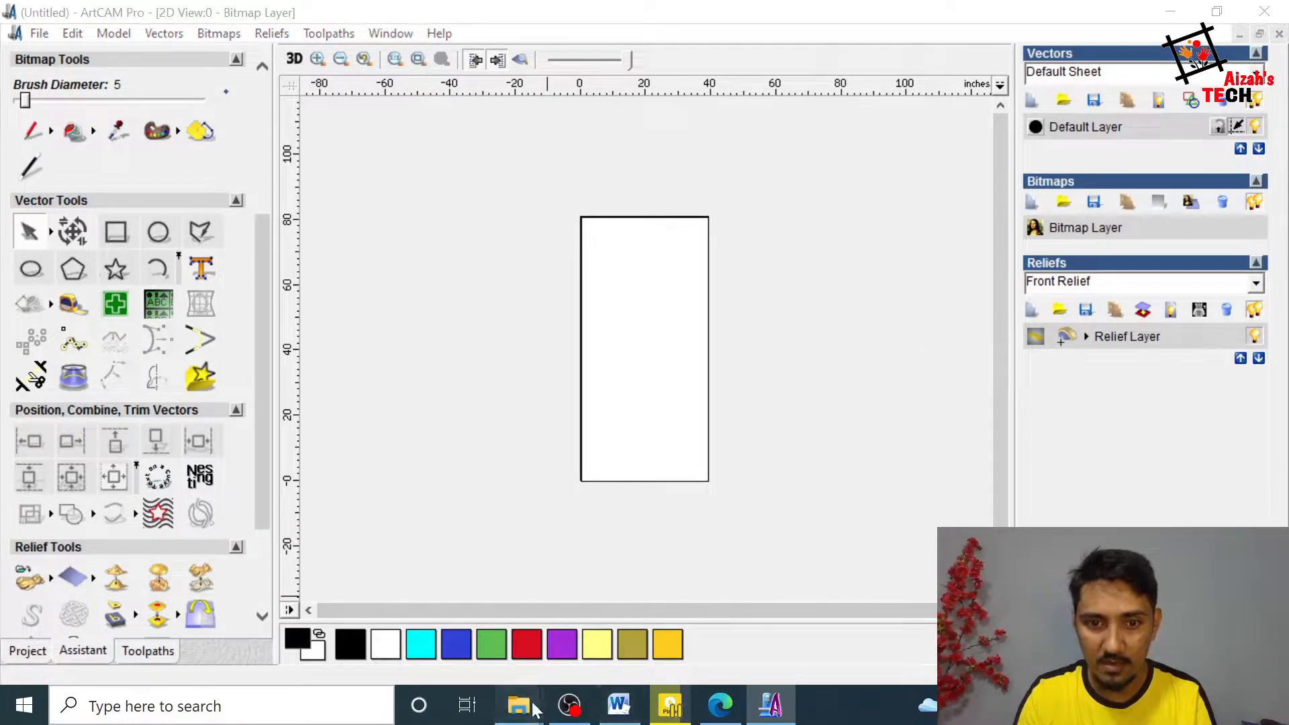
Step: Switch to the Basic Door folder in File Explorer, view door image 1 as a reference, and return to ArtCAM
{"action": "mouse_move", "coordinate": [519, 705]}
{"action": "left_click", "coordinate": [713, 622]}
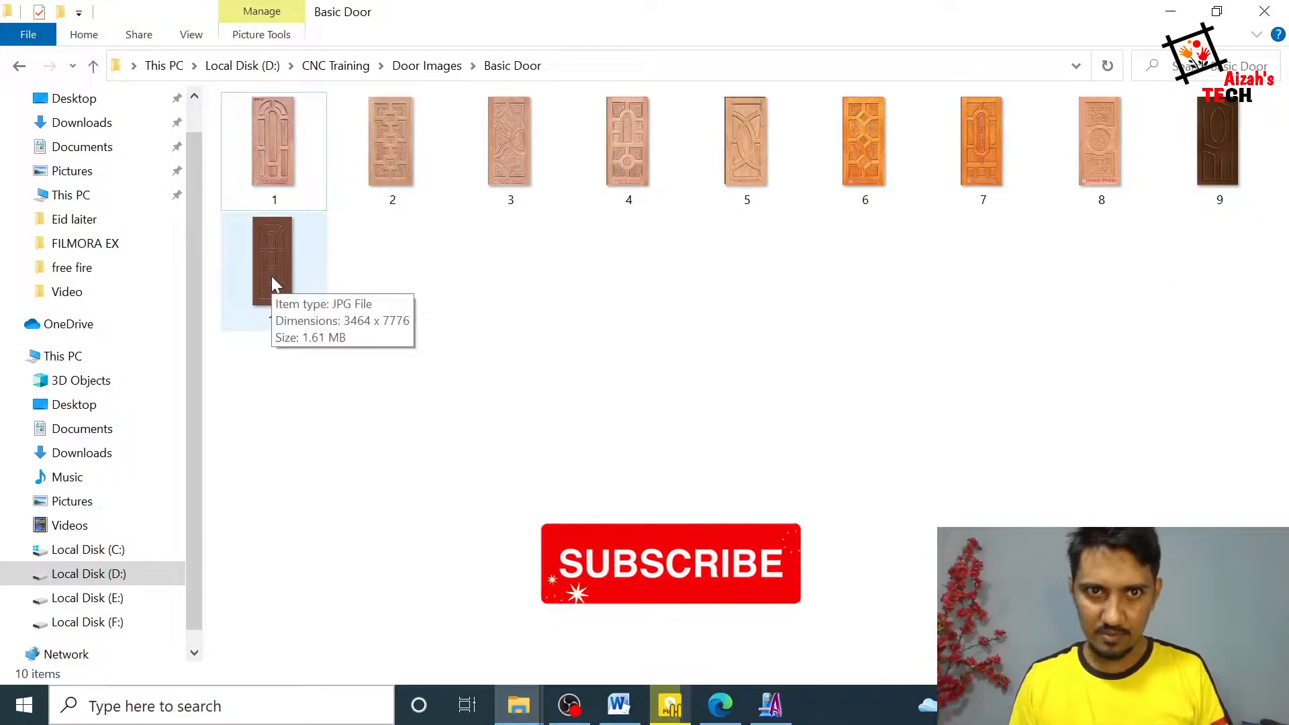
{"action": "right_click", "coordinate": [551, 317]}
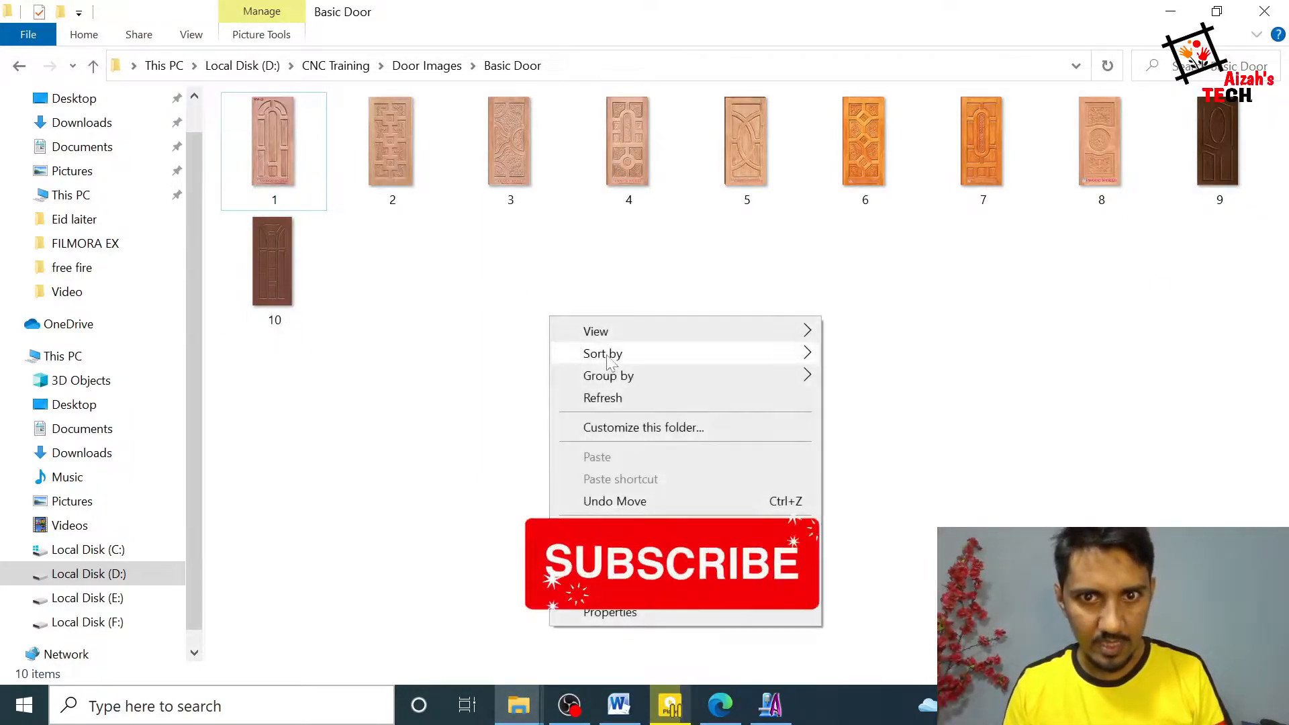
{"action": "left_click", "coordinate": [601, 399]}
{"action": "double_click", "coordinate": [296, 144]}
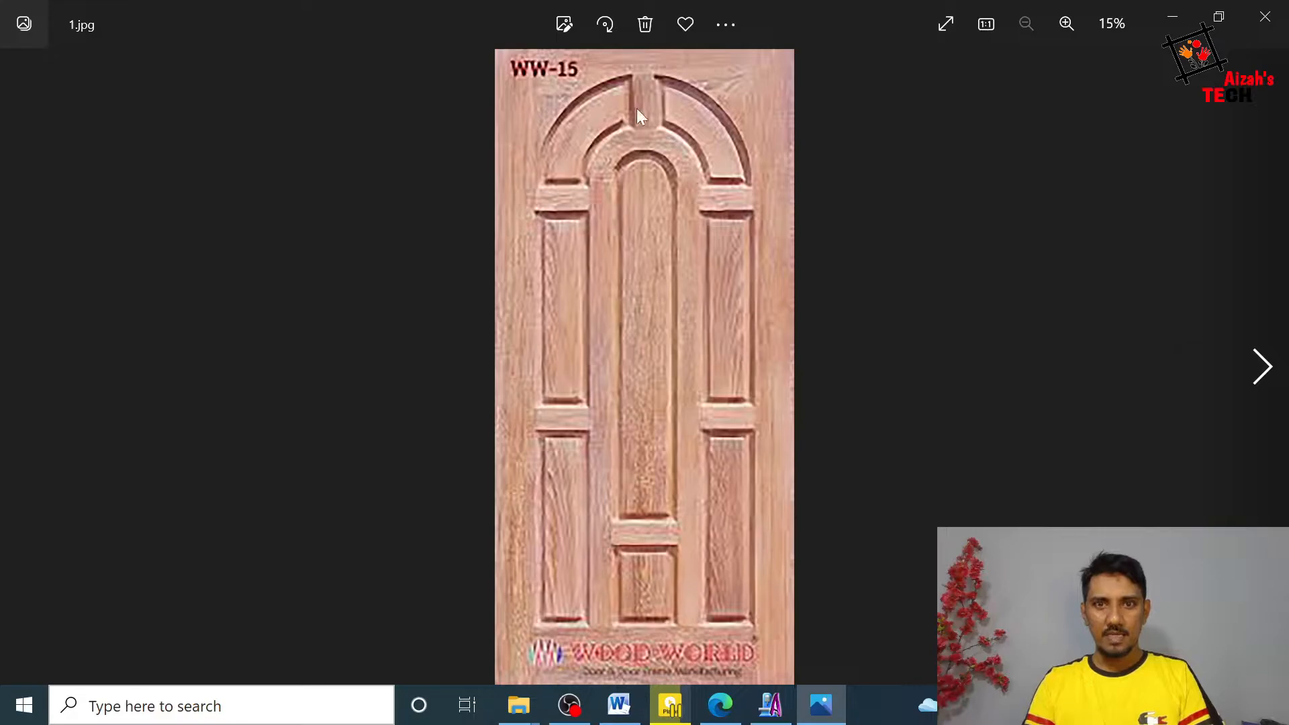
{"action": "left_click", "coordinate": [1172, 20]}
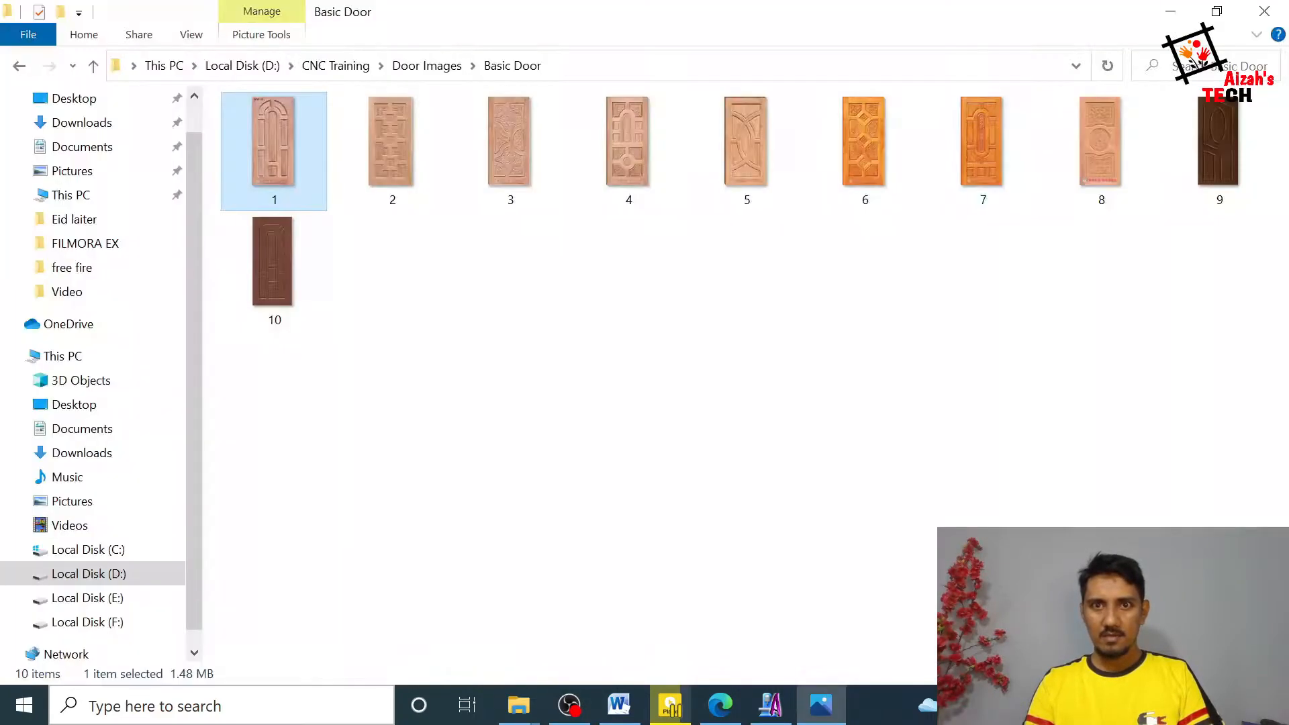
{"action": "left_click", "coordinate": [771, 705]}
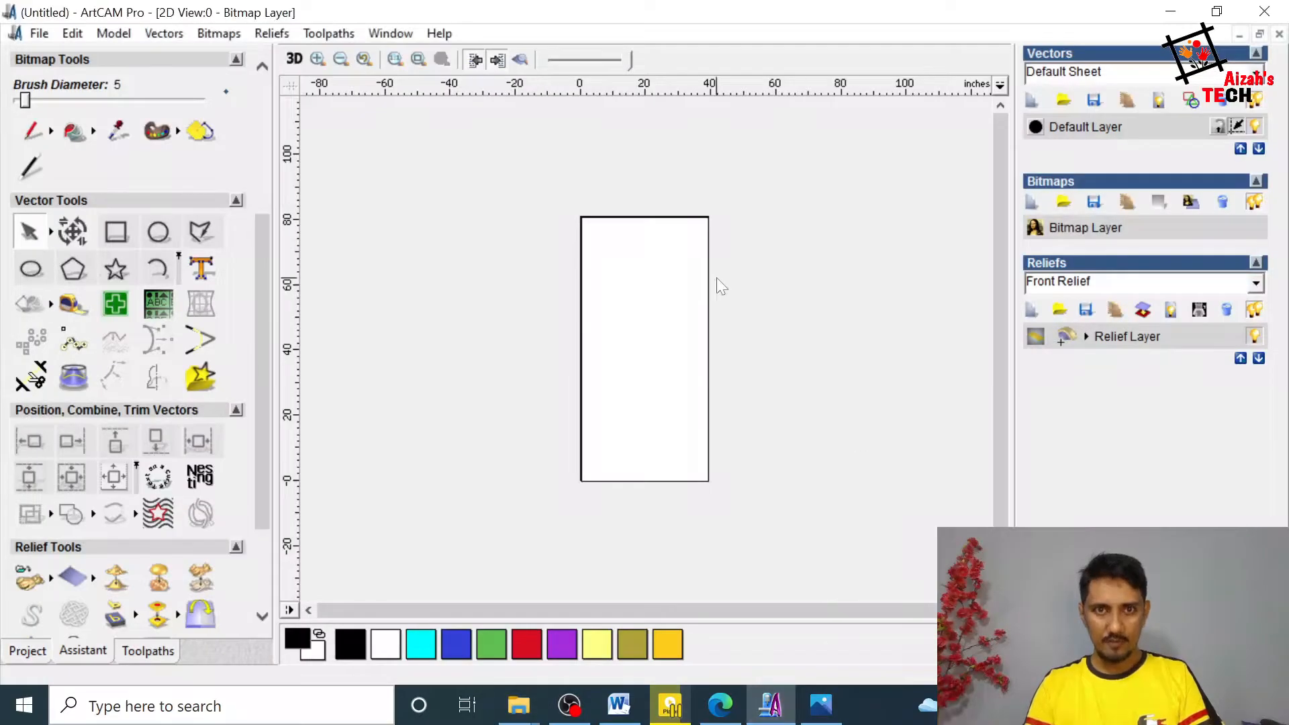
Step: Set up a vector offset for the 39 by 81 inch rectangle with a 6 inch distance, keeping the original vectors
{"action": "left_click", "coordinate": [710, 232]}
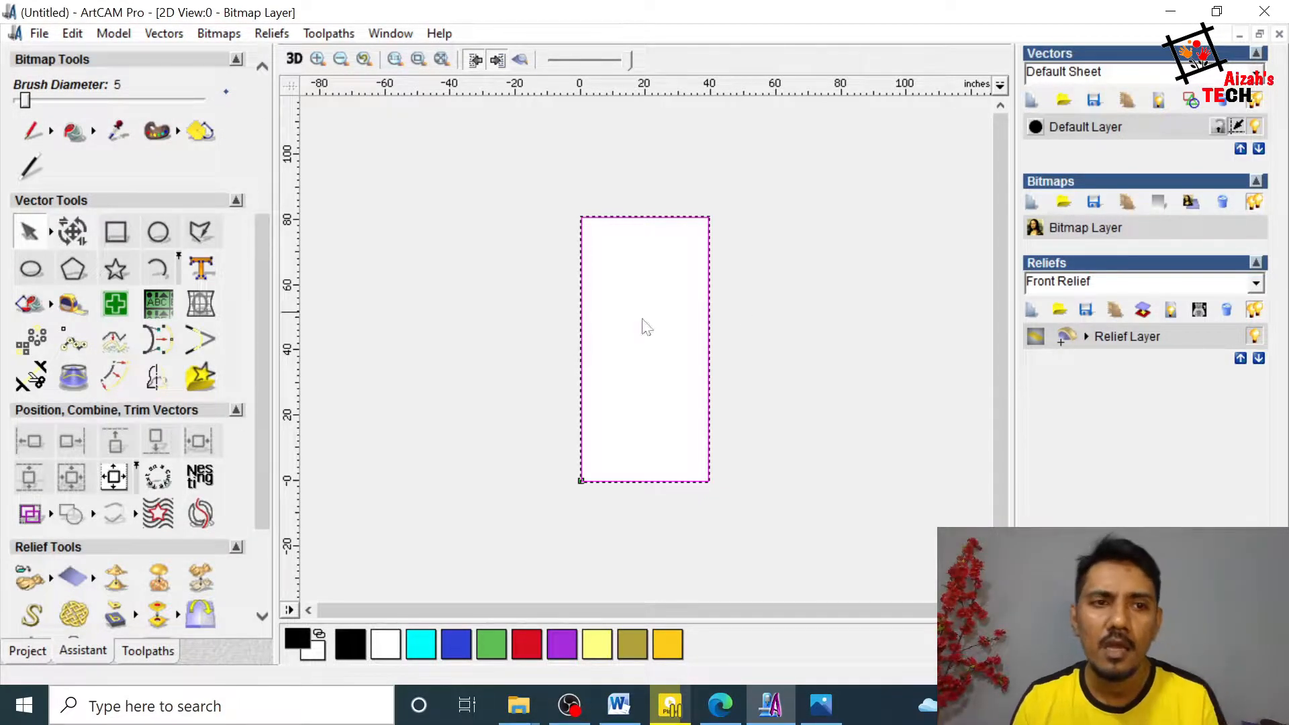
{"action": "left_click", "coordinate": [113, 378]}
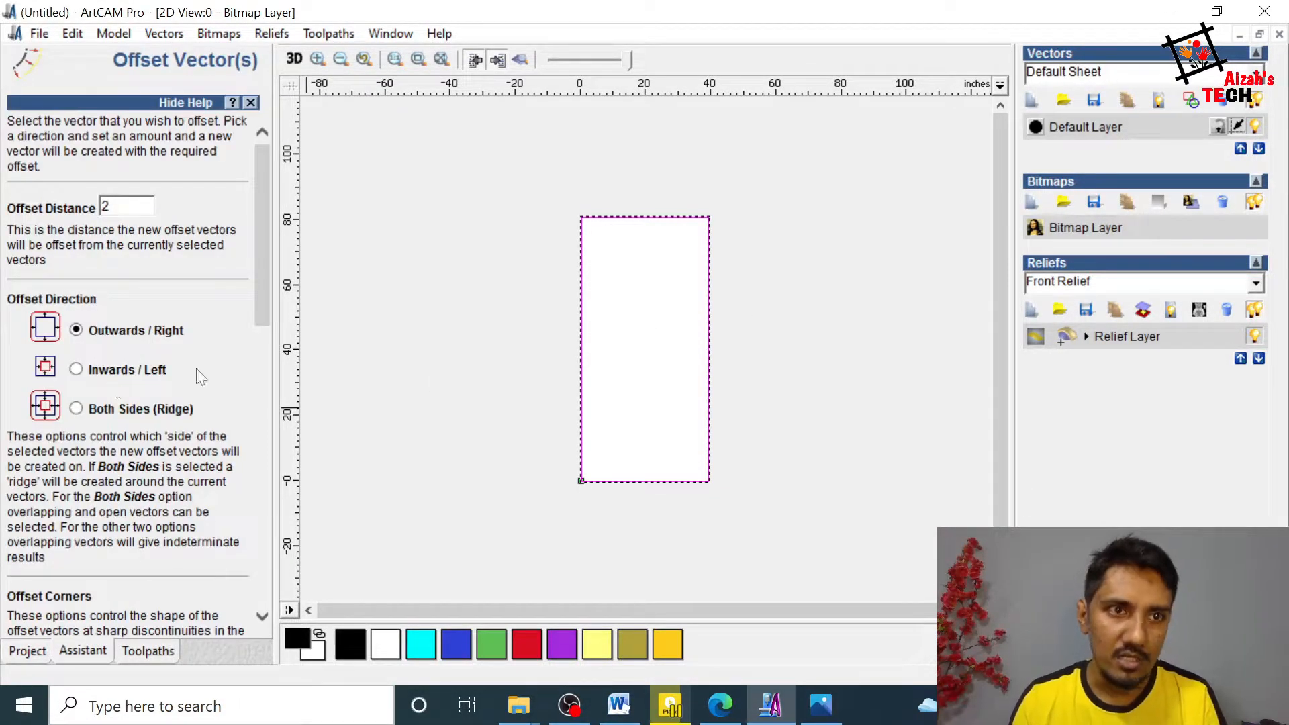
{"action": "scroll", "coordinate": [237, 564], "scroll_direction": "down", "scroll_amount": 10}
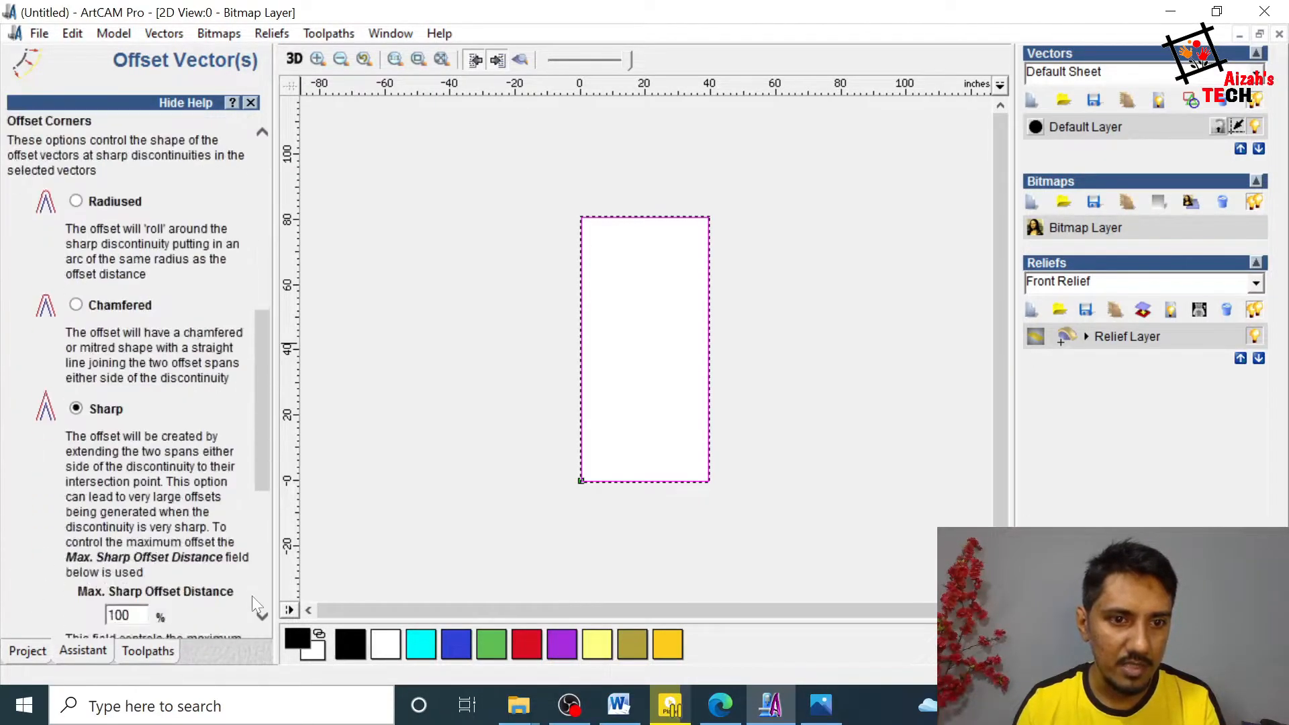
{"action": "scroll", "coordinate": [233, 622], "scroll_direction": "down", "scroll_amount": 3}
{"action": "left_click", "coordinate": [210, 610]}
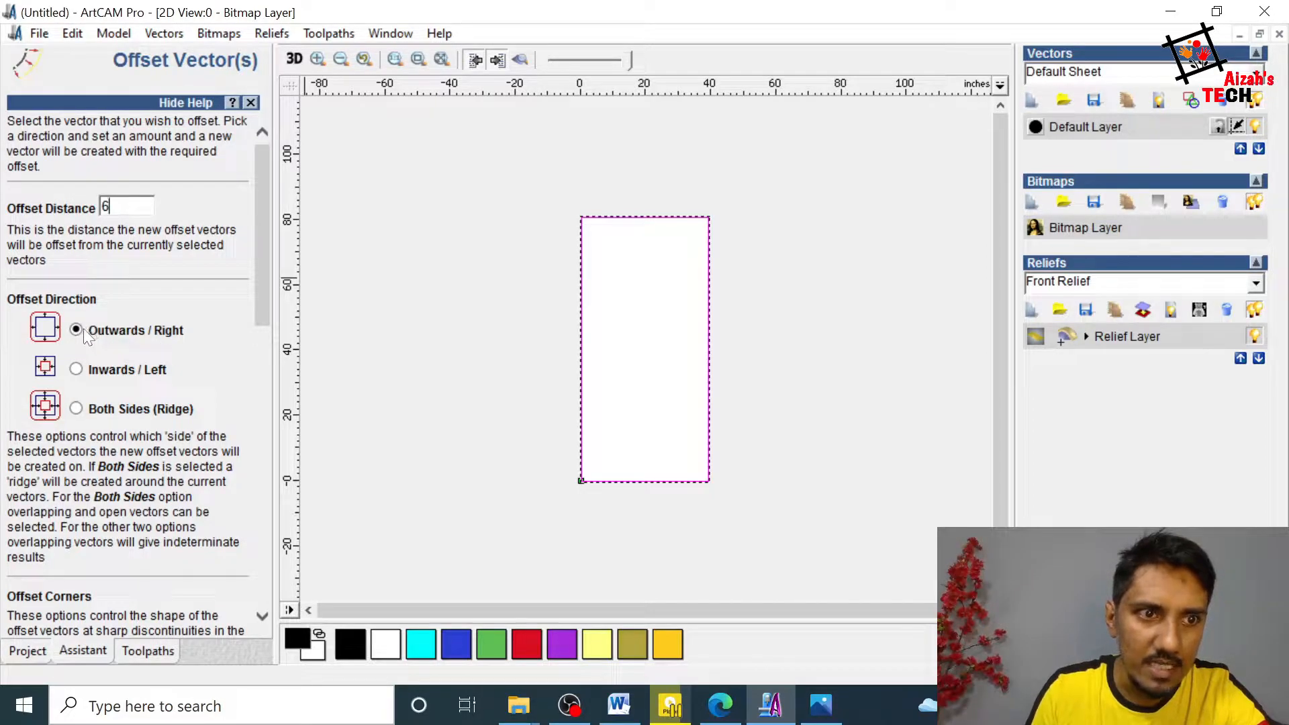
{"action": "scroll", "coordinate": [232, 312], "scroll_direction": "down", "scroll_amount": 10}
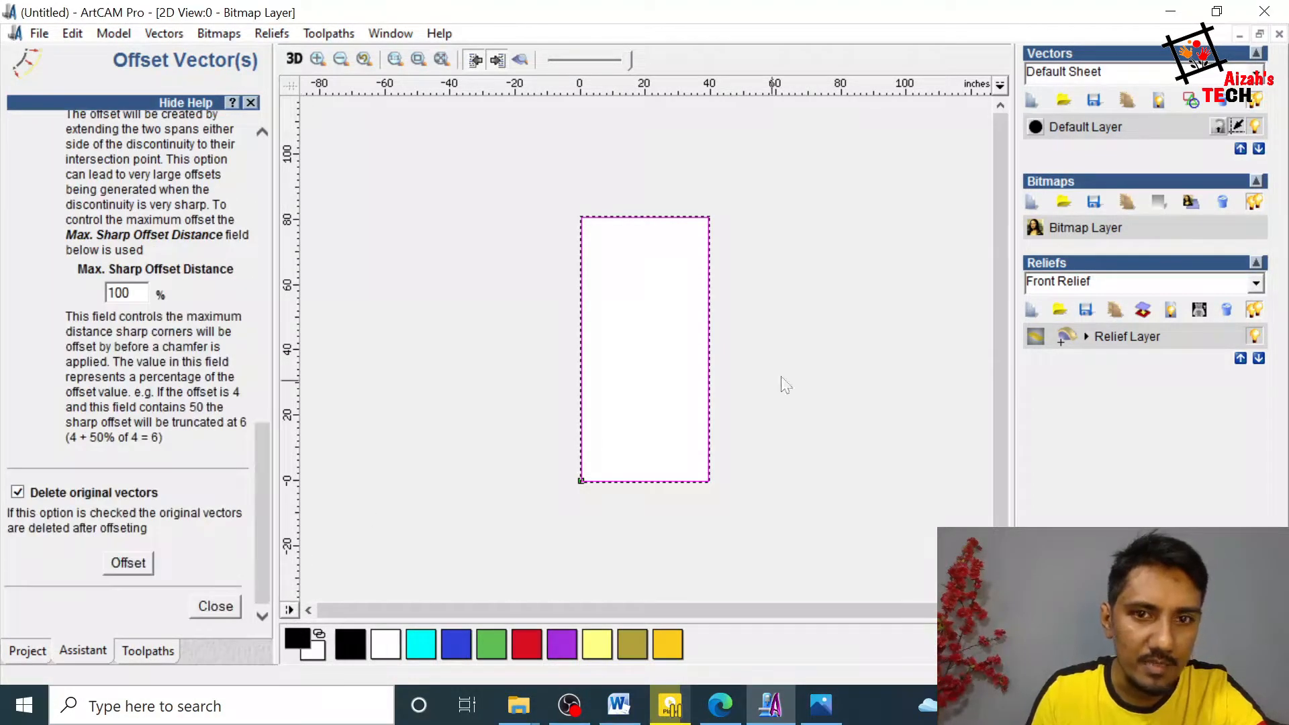
{"action": "left_click", "coordinate": [18, 492]}
Step: Try offsetting the door rectangle by 6 inches outwards and inwards, and undo these offsets
{"action": "left_click", "coordinate": [131, 564]}
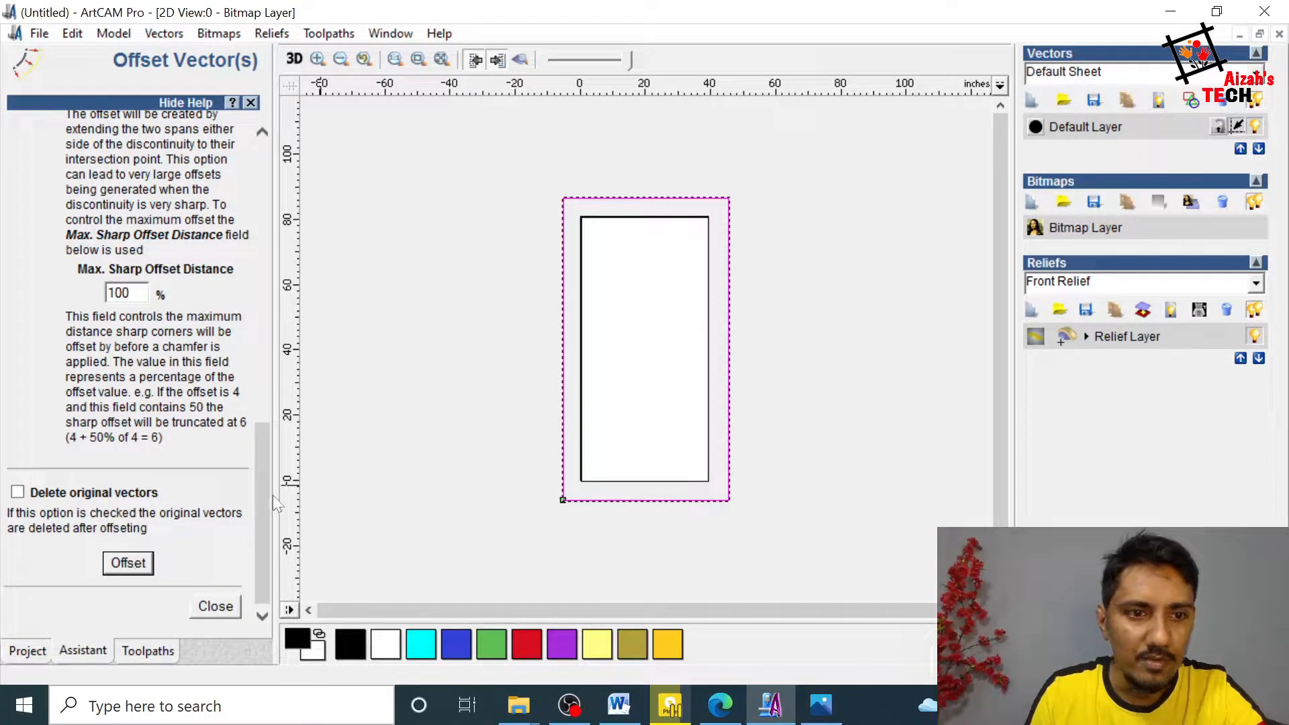
{"action": "left_click_drag", "start_coordinate": [264, 494], "coordinate": [256, 207]}
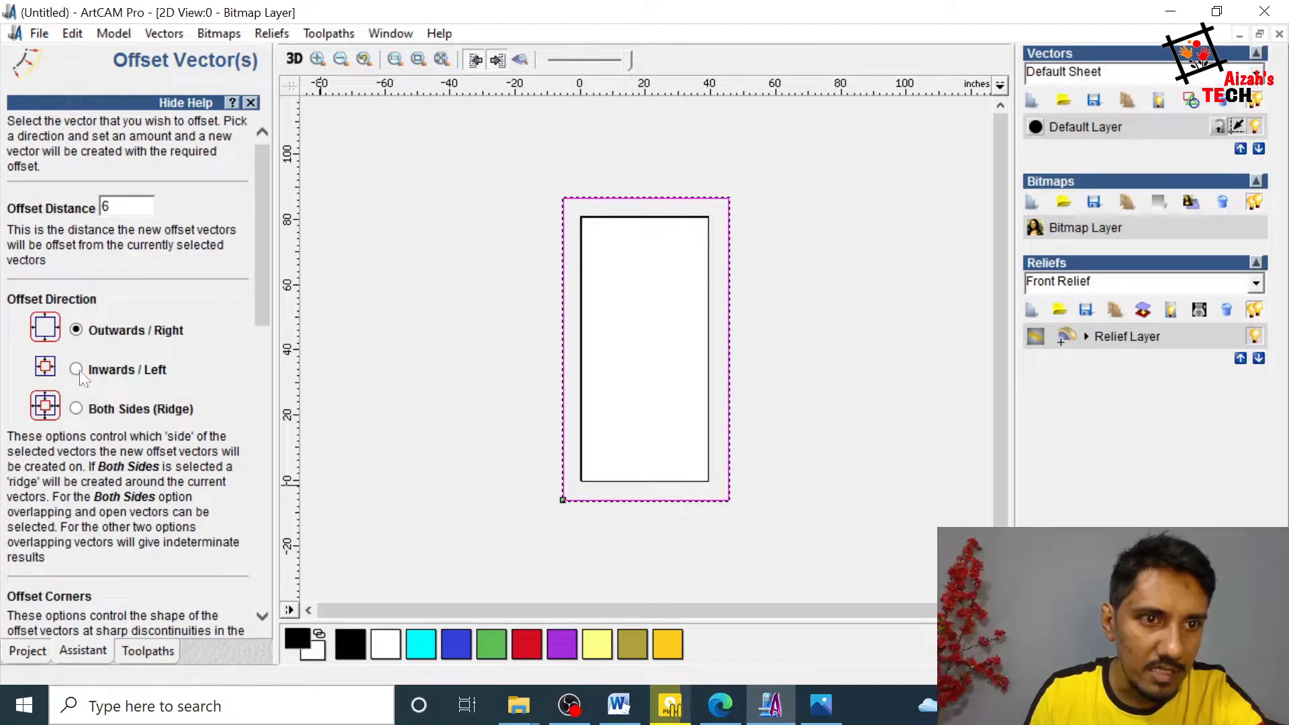
{"action": "left_click_drag", "start_coordinate": [265, 285], "coordinate": [264, 564]}
{"action": "left_click", "coordinate": [131, 565]}
{"action": "left_click", "coordinate": [131, 564]}
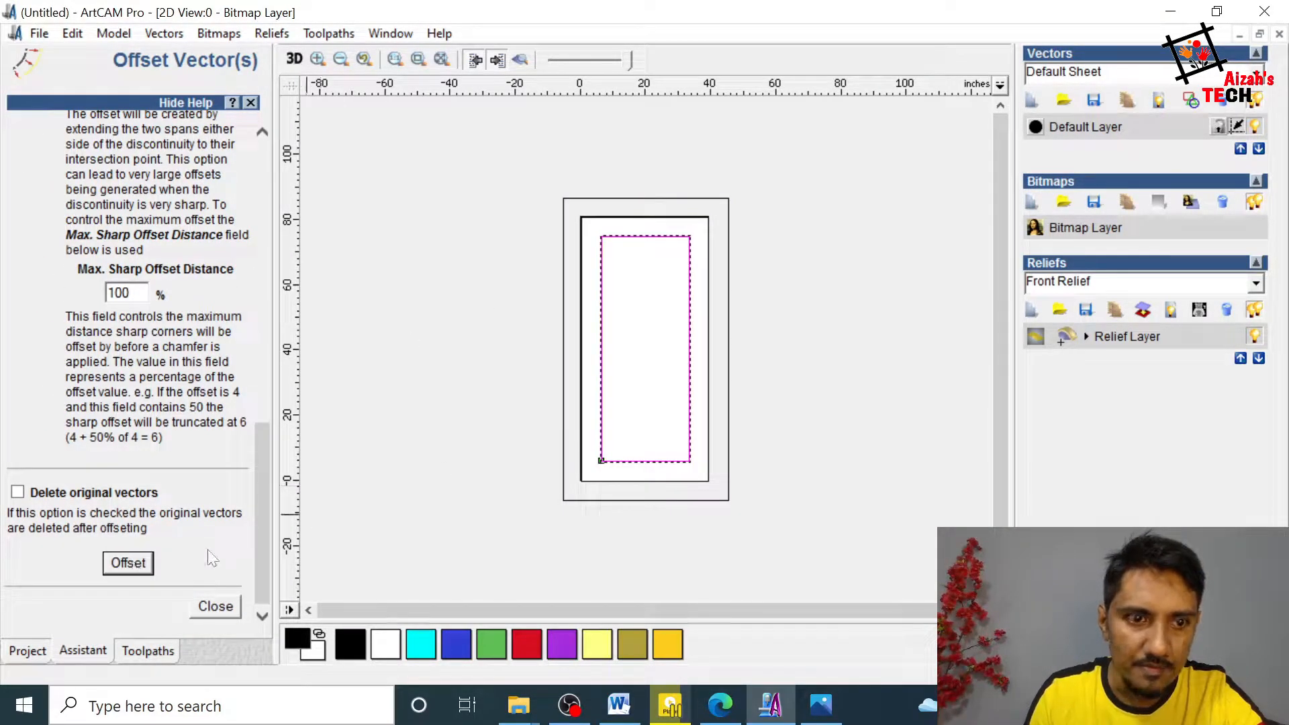
{"action": "key", "text": "ctrl+z"}
{"action": "key", "text": "ctrl+z"}
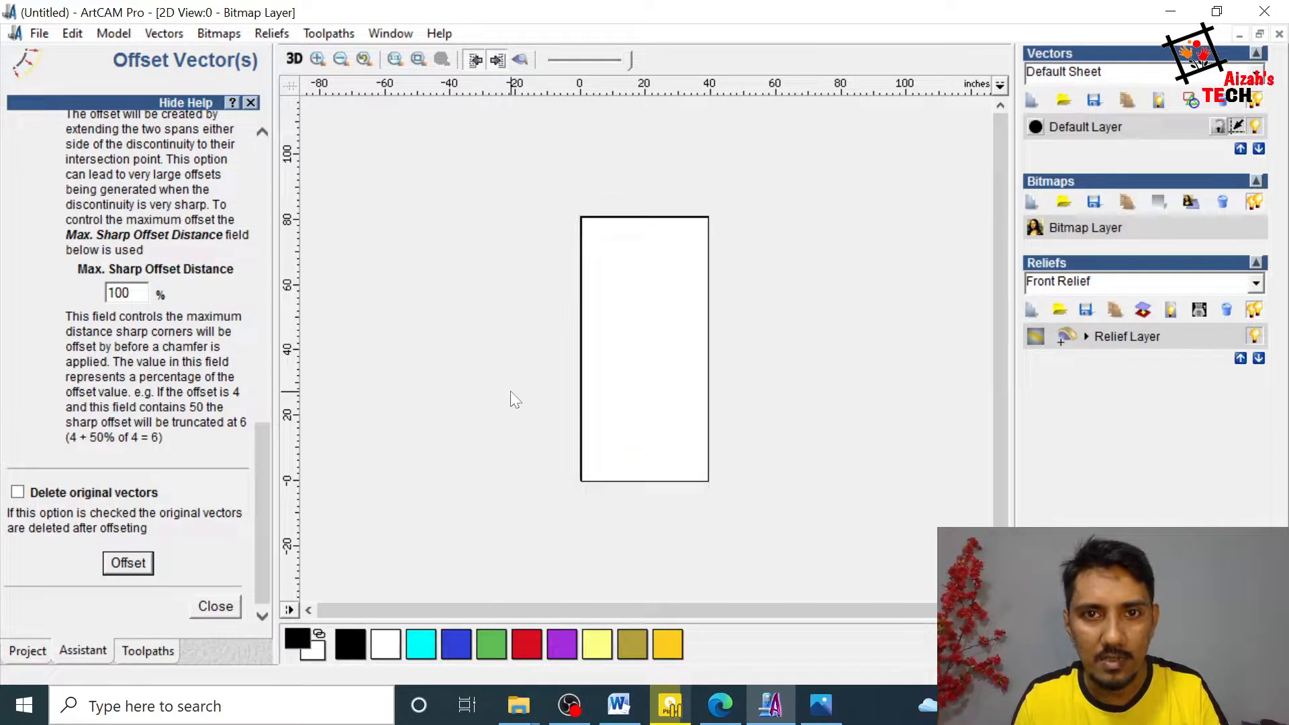
Step: Offset the door rectangle inwards by 6 inches, keeping the original, and leave the offset tool
{"action": "left_click", "coordinate": [710, 280]}
{"action": "left_click_drag", "start_coordinate": [262, 463], "coordinate": [267, 227]}
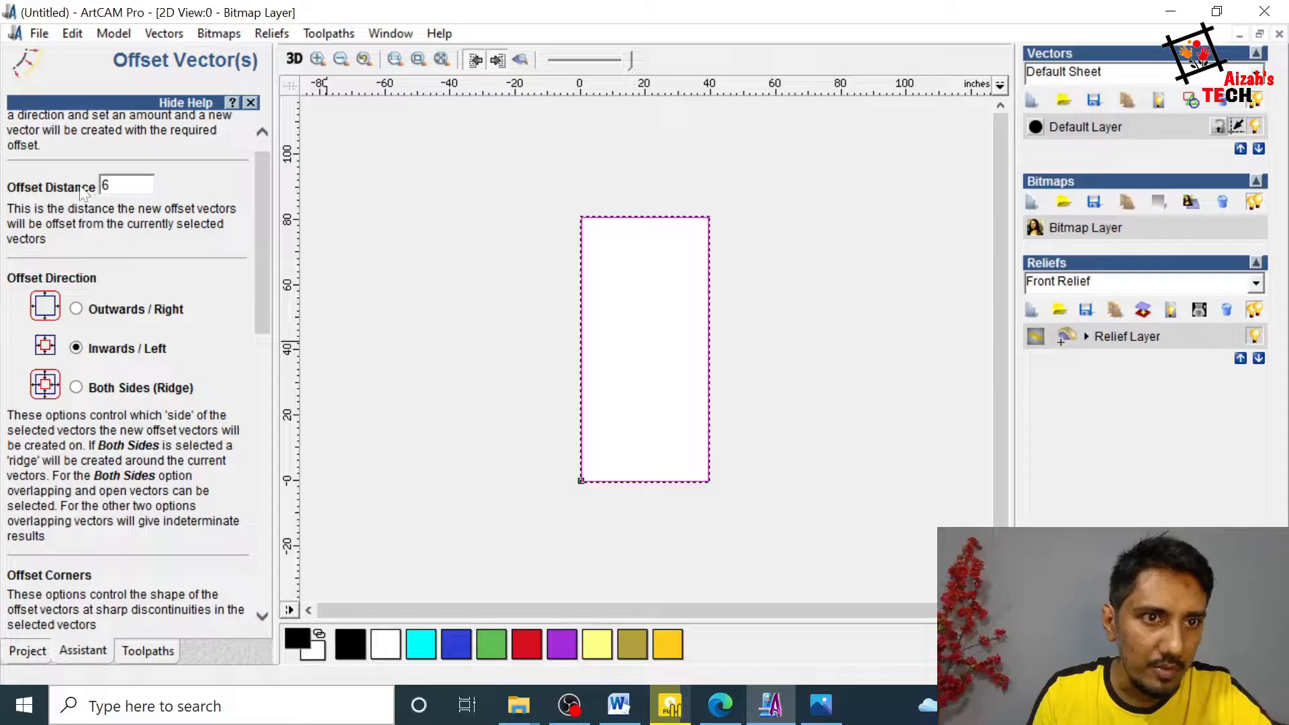
{"action": "left_click_drag", "start_coordinate": [259, 252], "coordinate": [289, 561]}
{"action": "left_click", "coordinate": [125, 564]}
{"action": "left_click", "coordinate": [217, 608]}
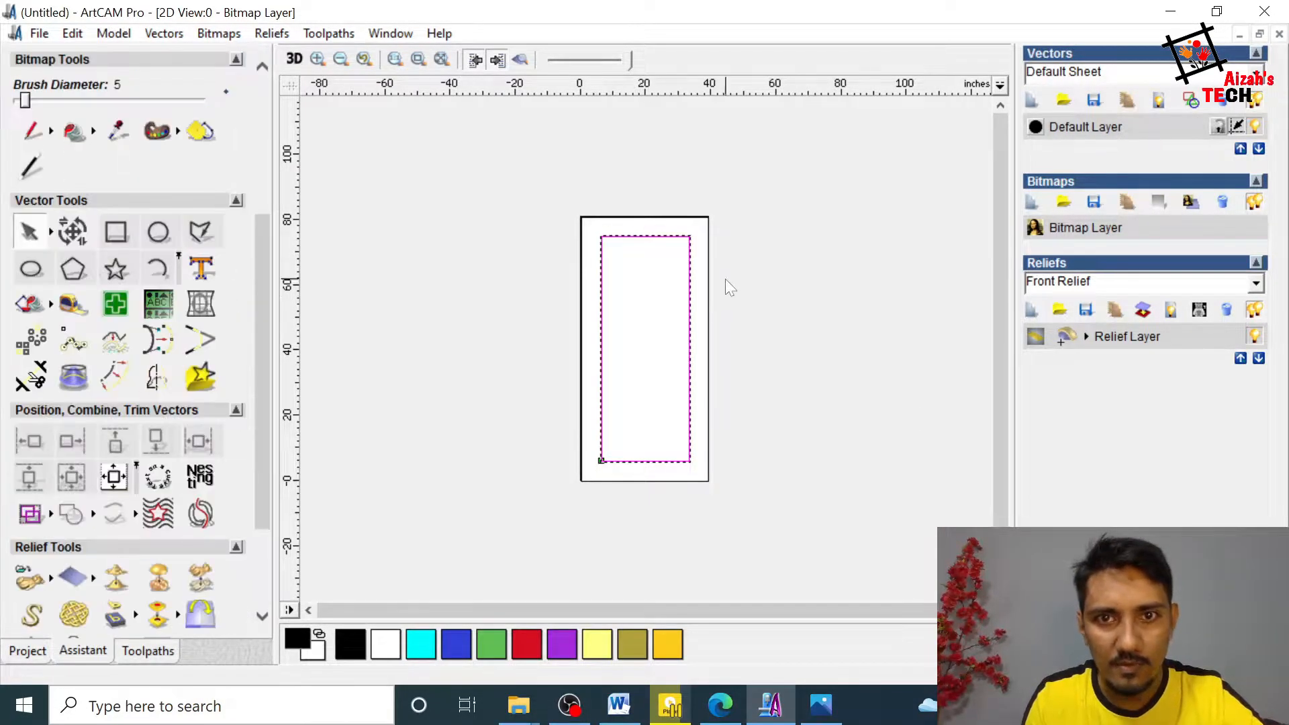
{"action": "left_click", "coordinate": [714, 229]}
{"action": "left_click", "coordinate": [710, 228]}
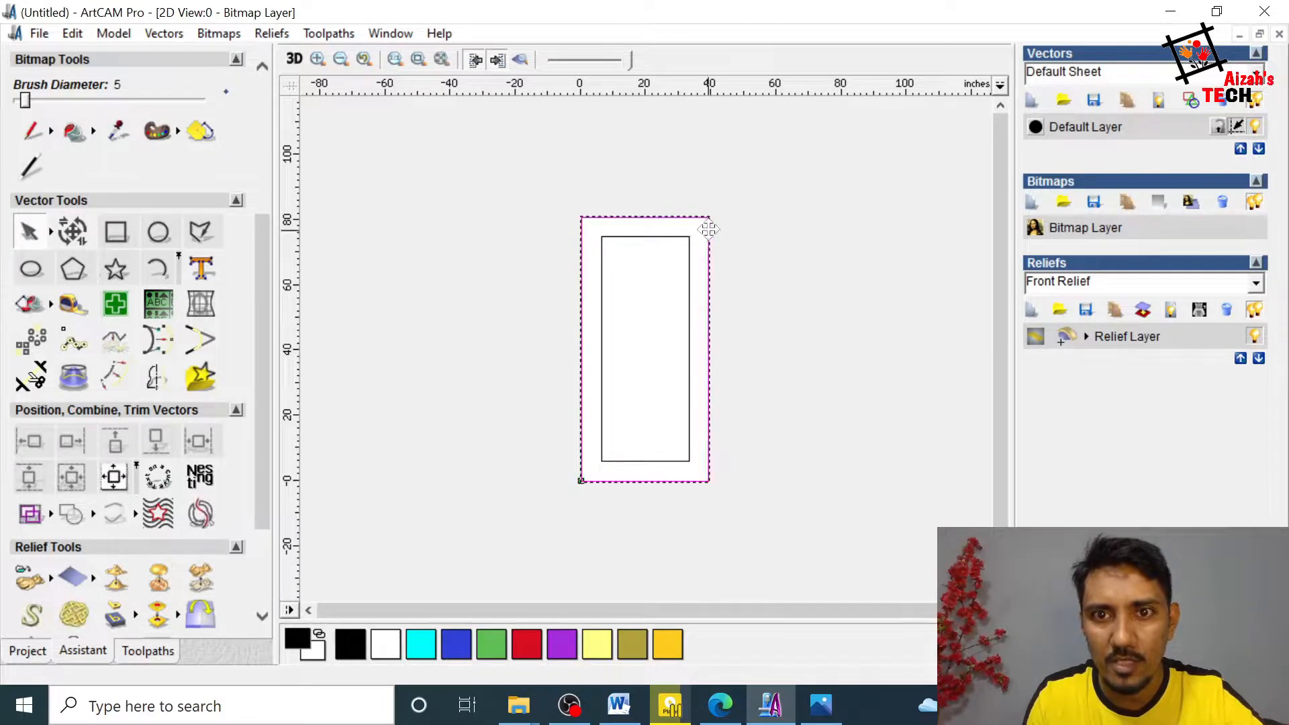
{"action": "left_click", "coordinate": [693, 273]}
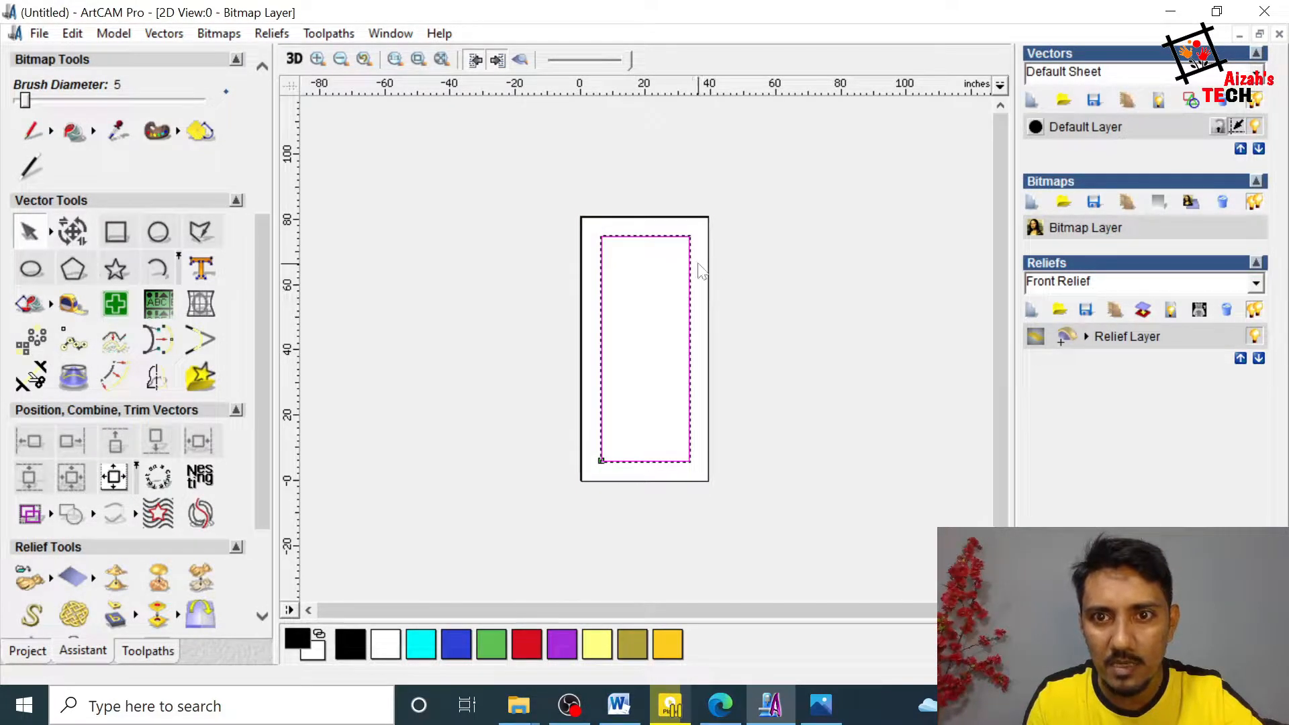
{"action": "left_click", "coordinate": [703, 272]}
{"action": "left_click", "coordinate": [708, 273]}
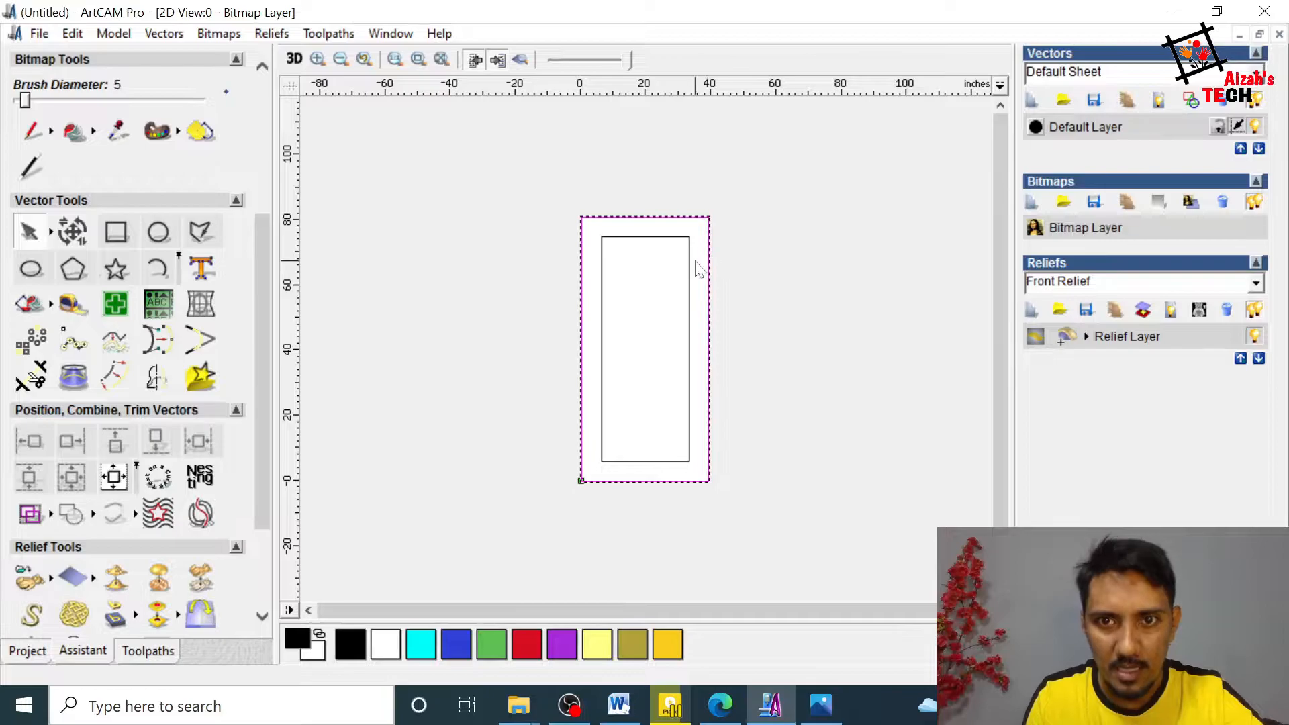
{"action": "left_click", "coordinate": [689, 270]}
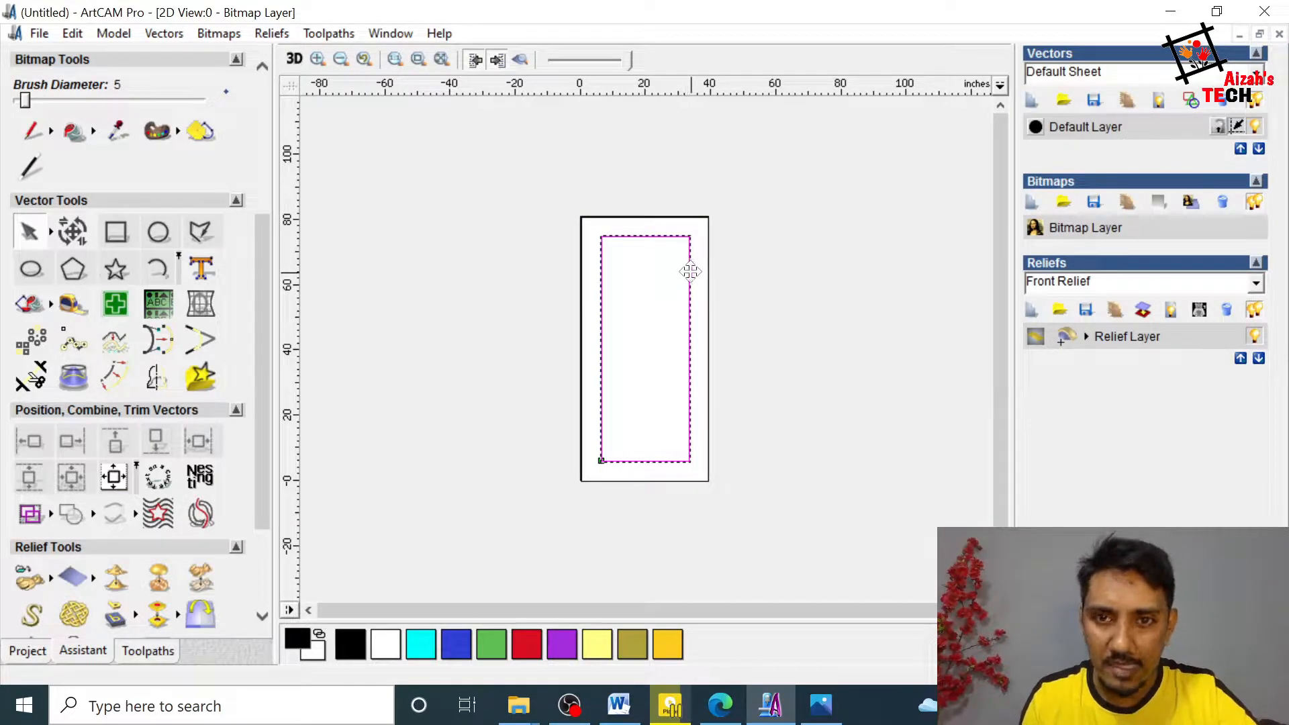
{"action": "left_click", "coordinate": [542, 289]}
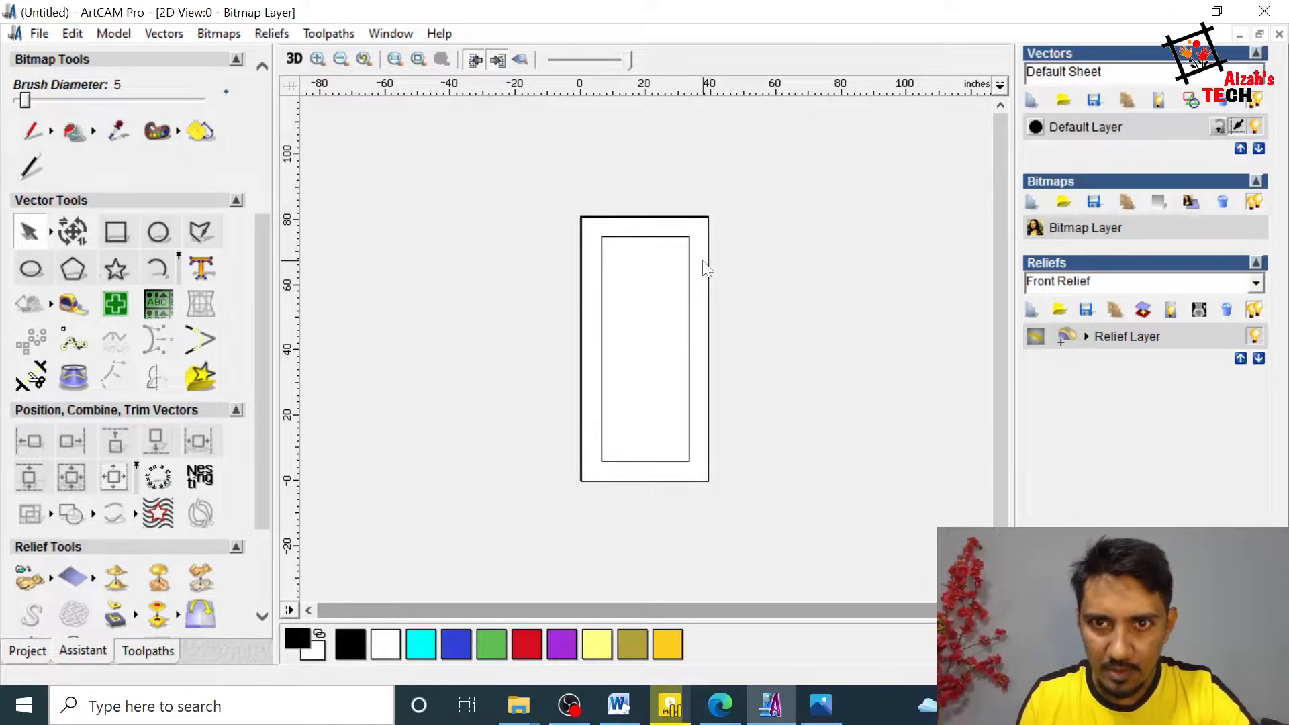
{"action": "left_click", "coordinate": [690, 271]}
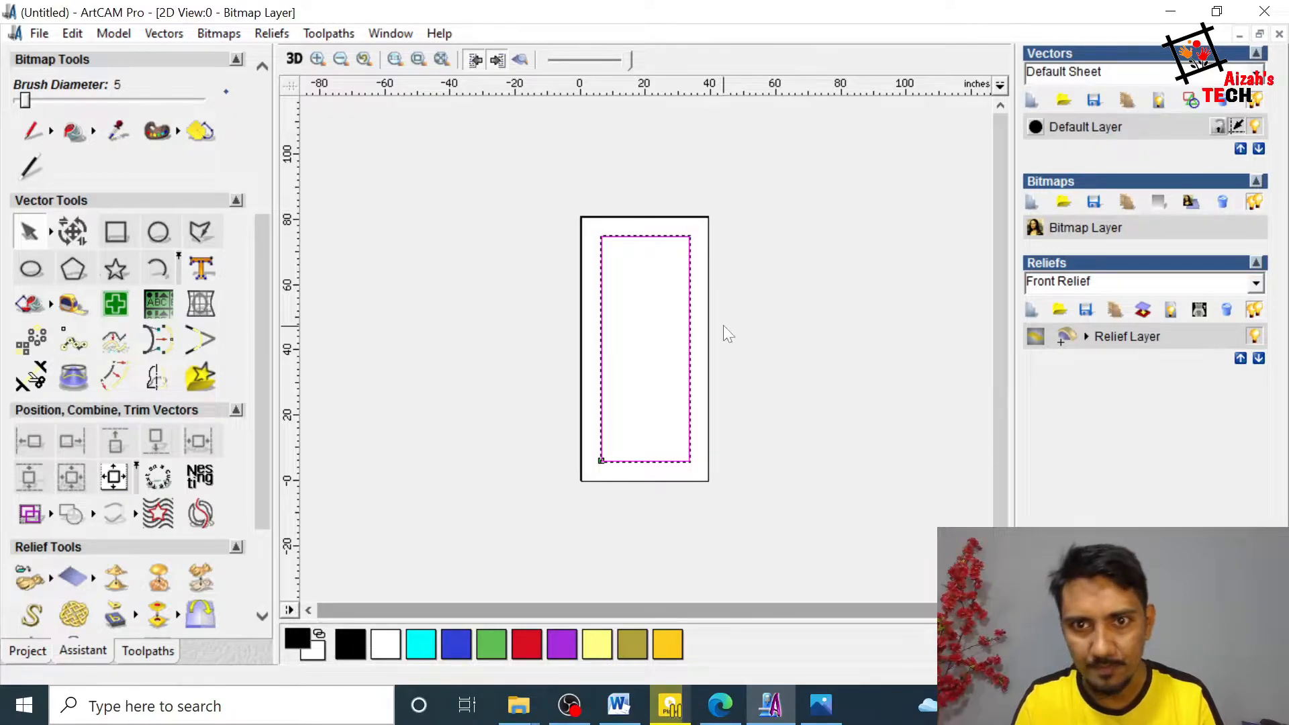
{"action": "left_click", "coordinate": [736, 295]}
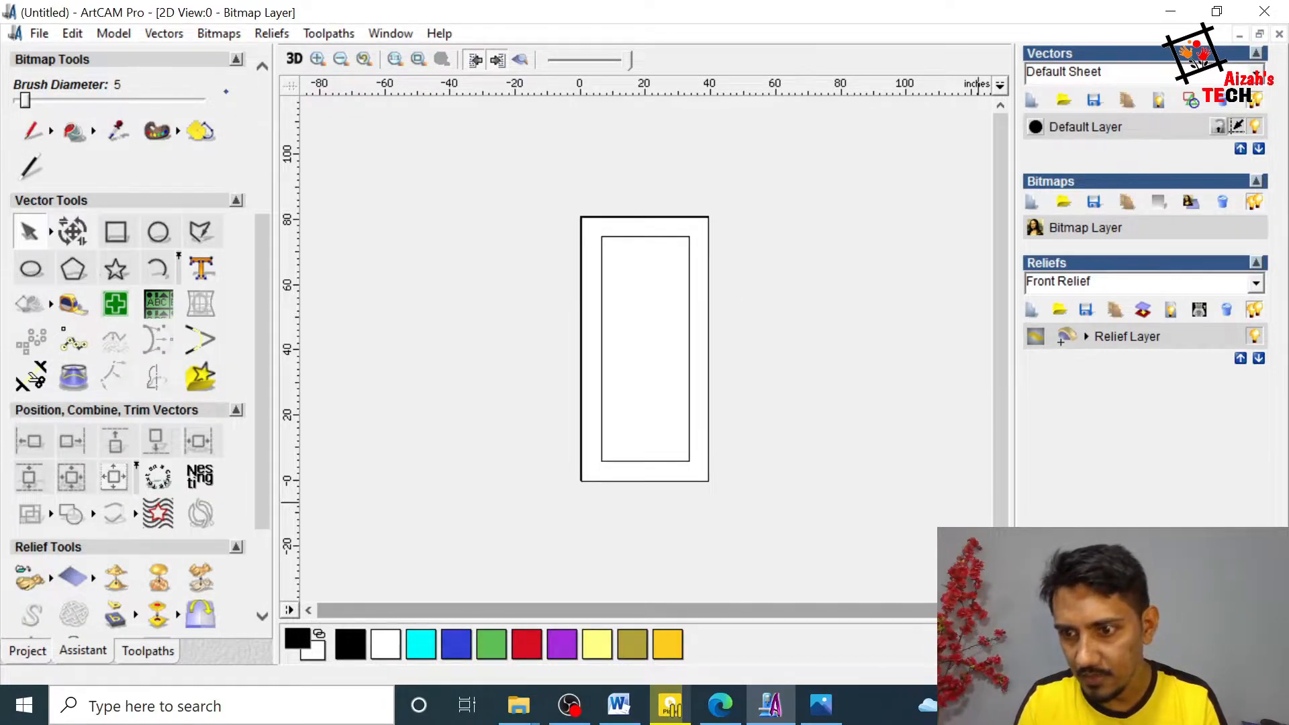
Step: Switch to the image viewer, examine the arched top of reference door 1.jpg, and return to ArtCAM
{"action": "left_click", "coordinate": [689, 382]}
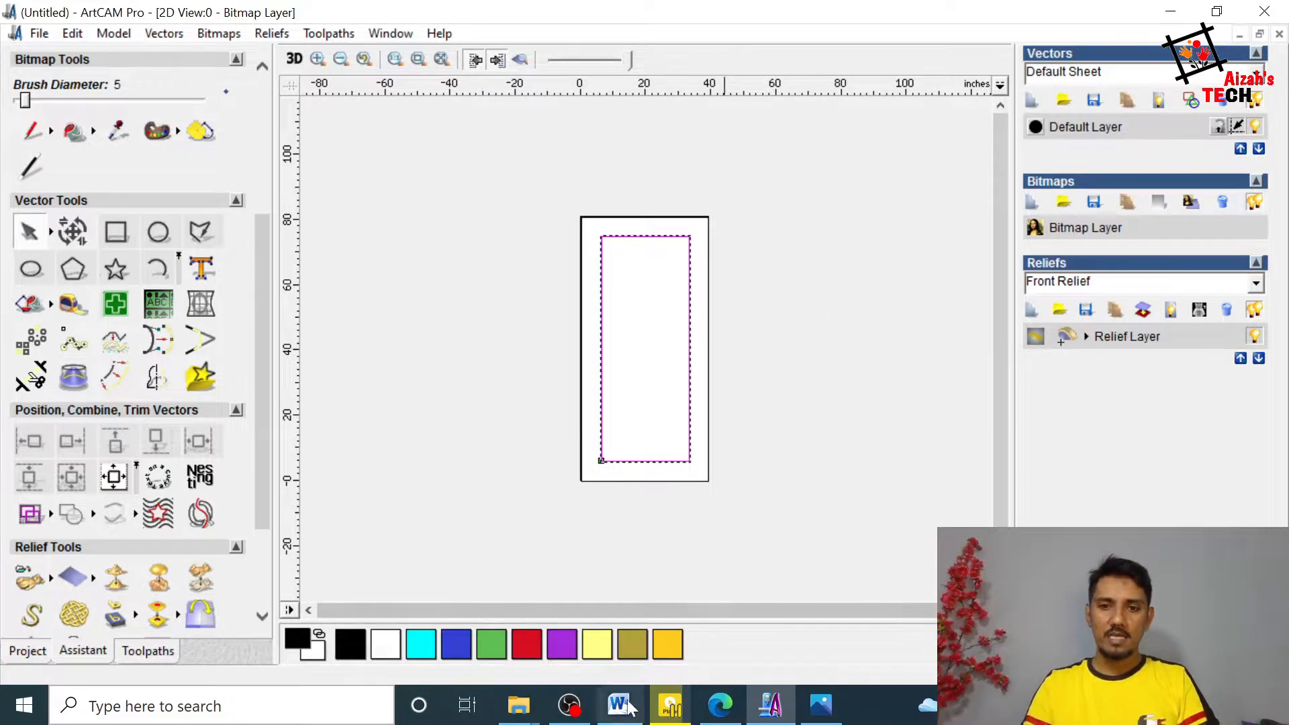
{"action": "left_click", "coordinate": [816, 712]}
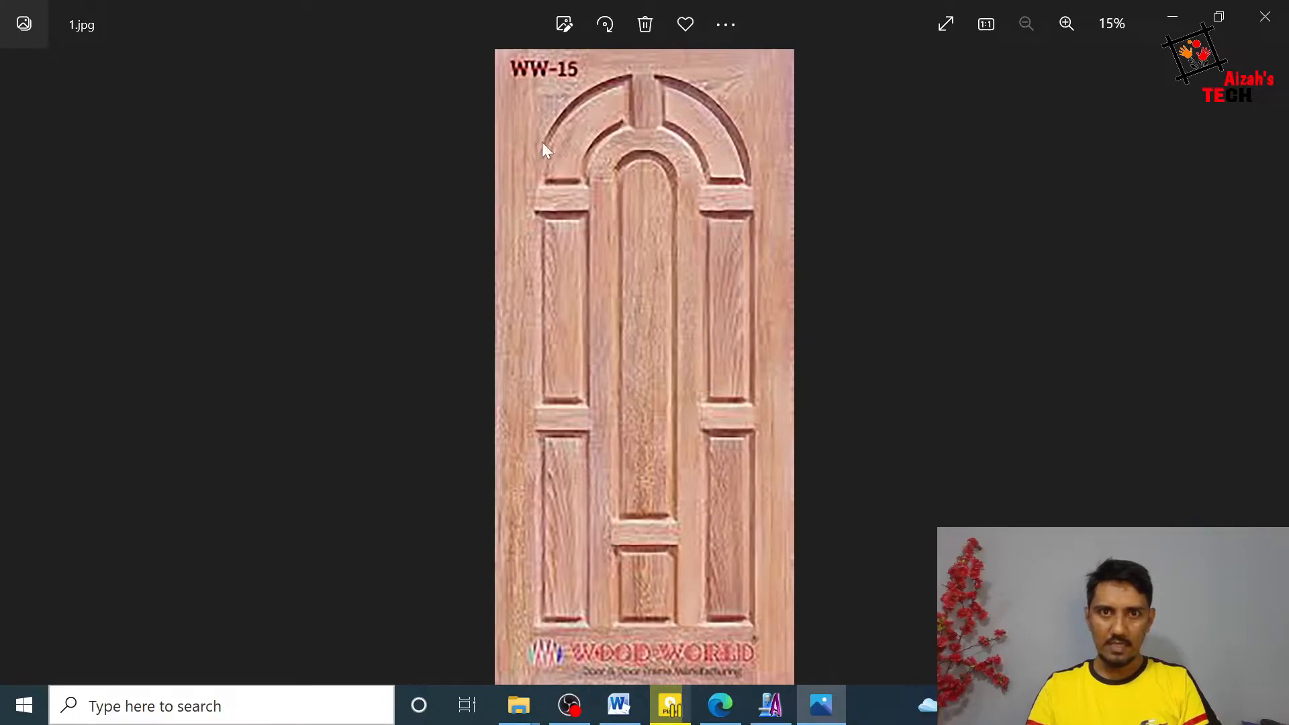
{"action": "left_click", "coordinate": [1172, 17]}
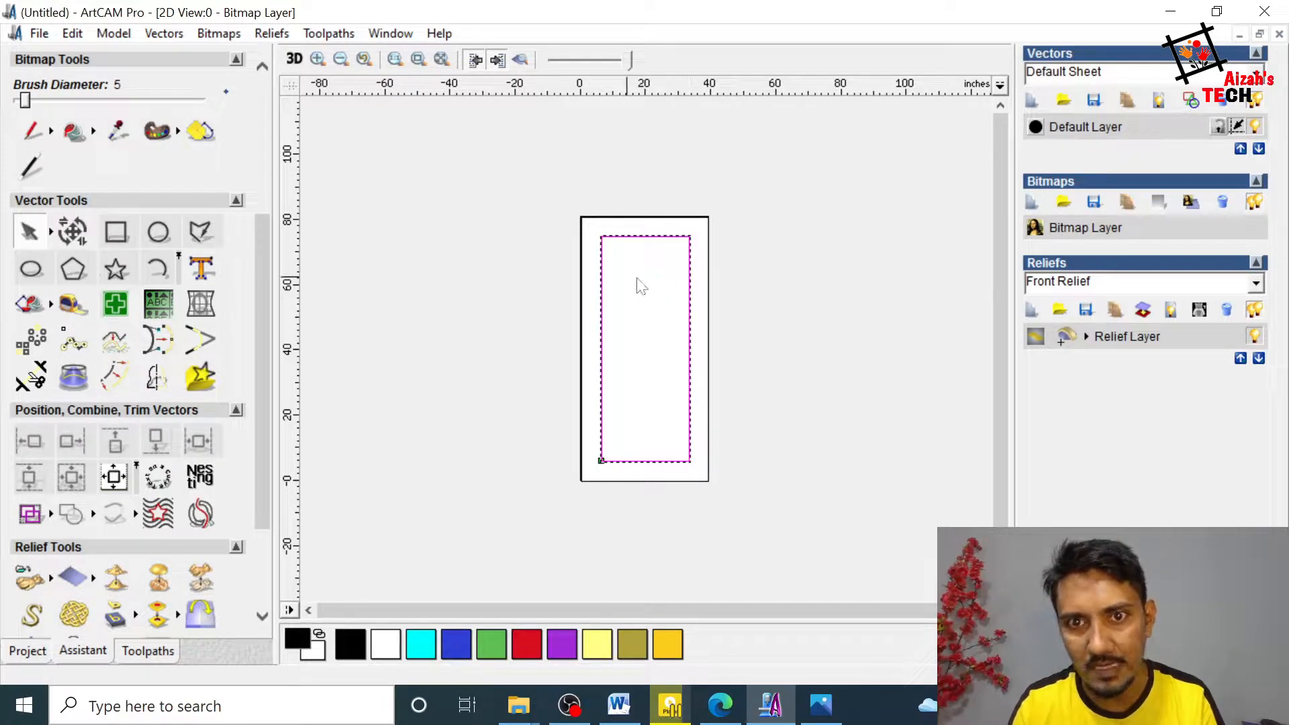
Step: Create a circle with a diameter of 27 inches beside the door outline and leave circle creation
{"action": "left_click", "coordinate": [159, 231]}
{"action": "left_click_drag", "start_coordinate": [476, 276], "coordinate": [532, 309]}
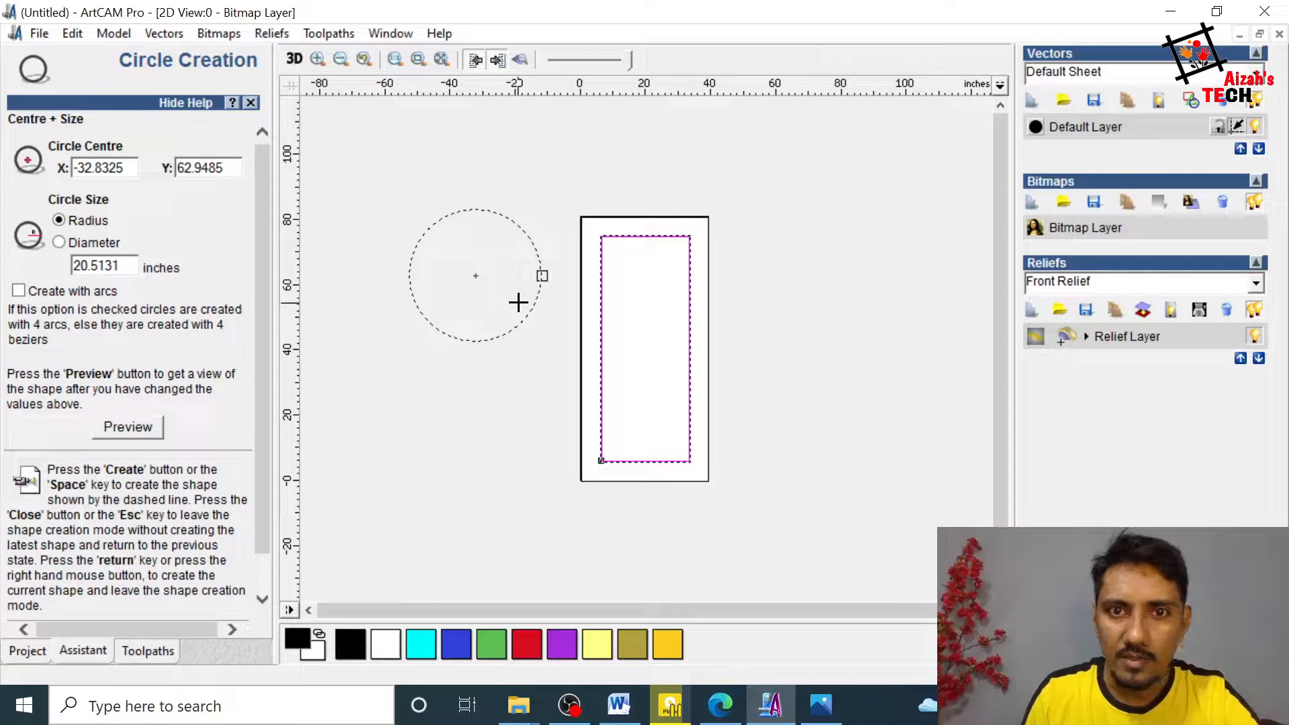
{"action": "left_click", "coordinate": [59, 243]}
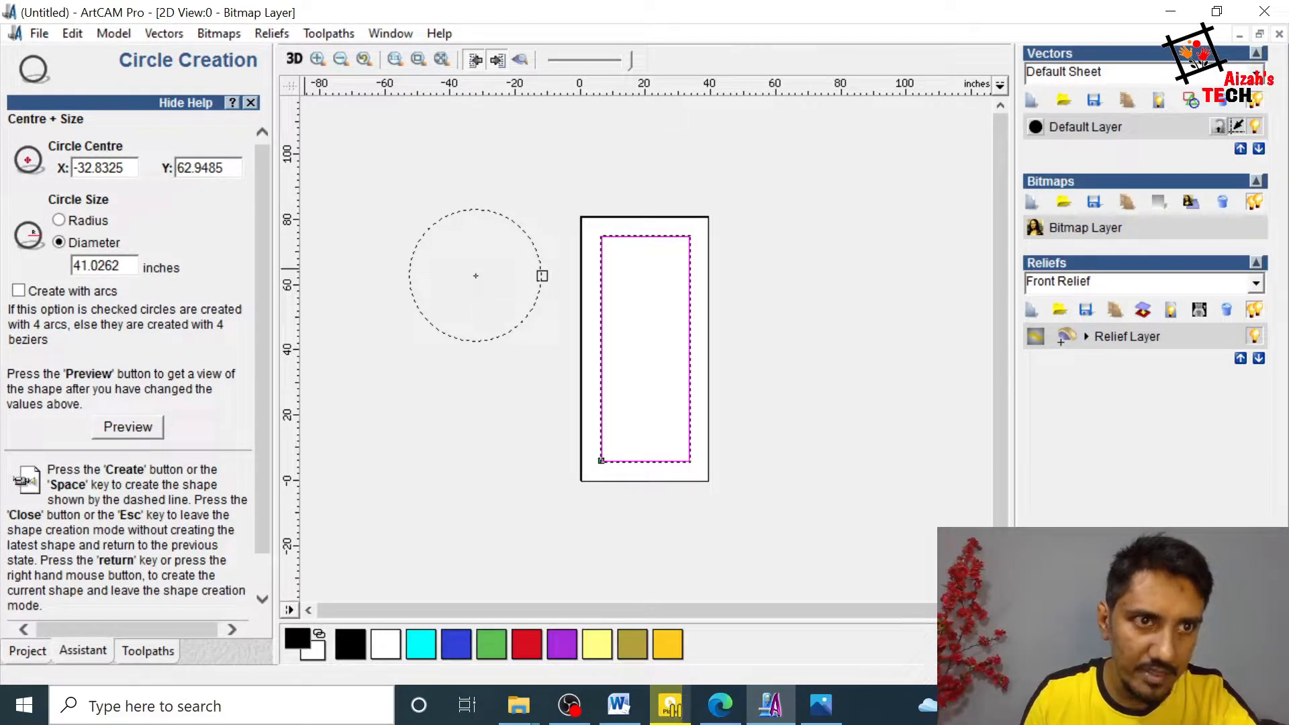
{"action": "left_click_drag", "start_coordinate": [121, 266], "coordinate": [51, 271]}
{"action": "type", "text": "2"}
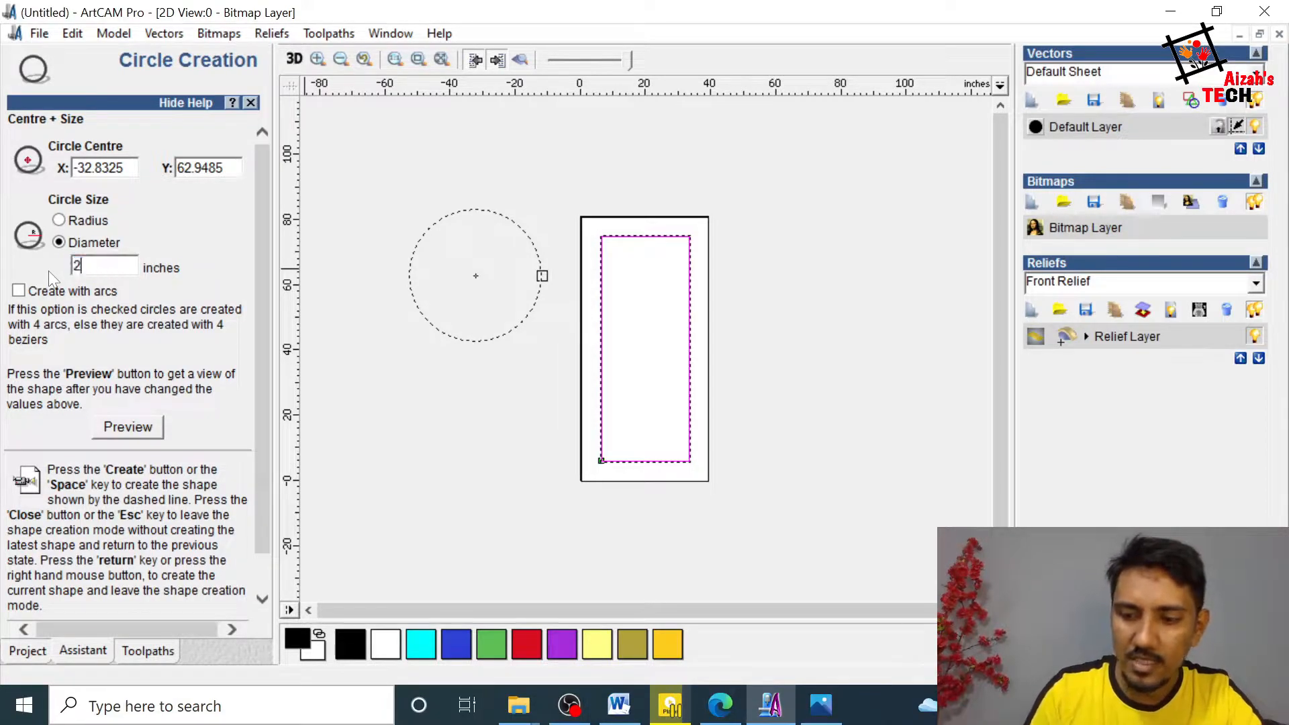
{"action": "type", "text": "7"}
{"action": "scroll", "coordinate": [222, 339], "scroll_direction": "down", "scroll_amount": 1}
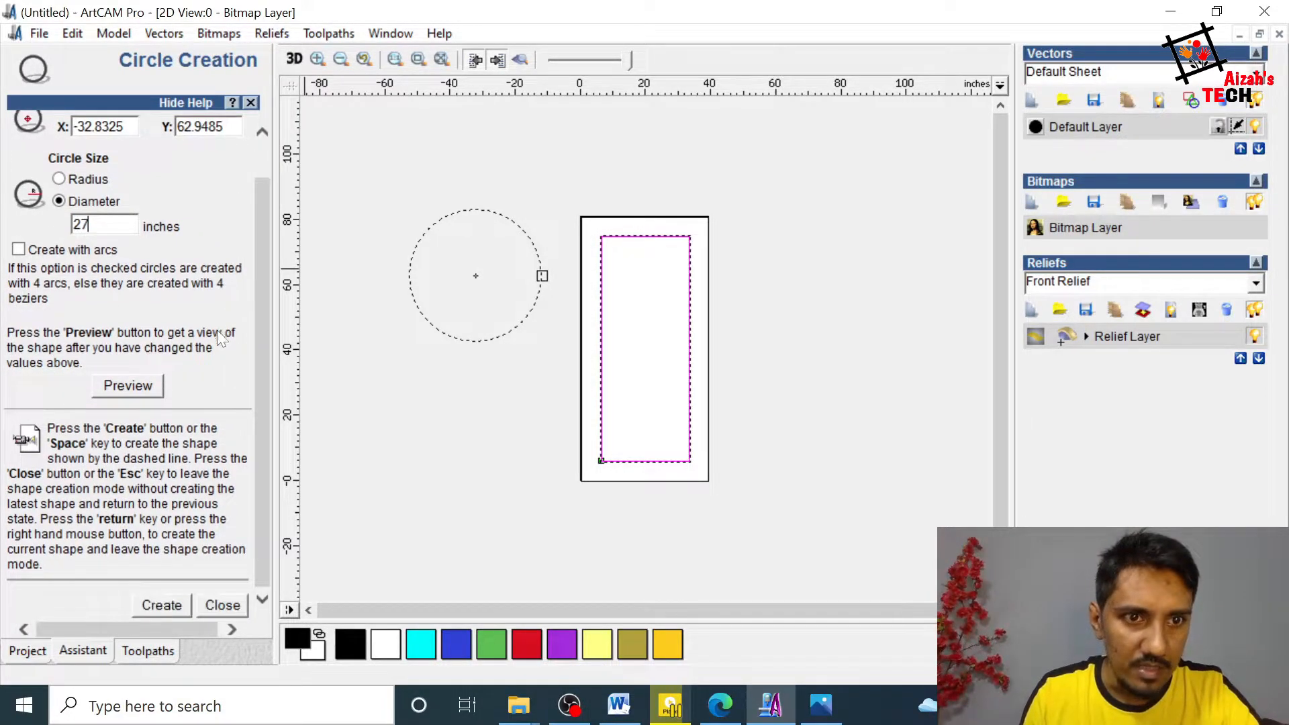
{"action": "left_click", "coordinate": [166, 608]}
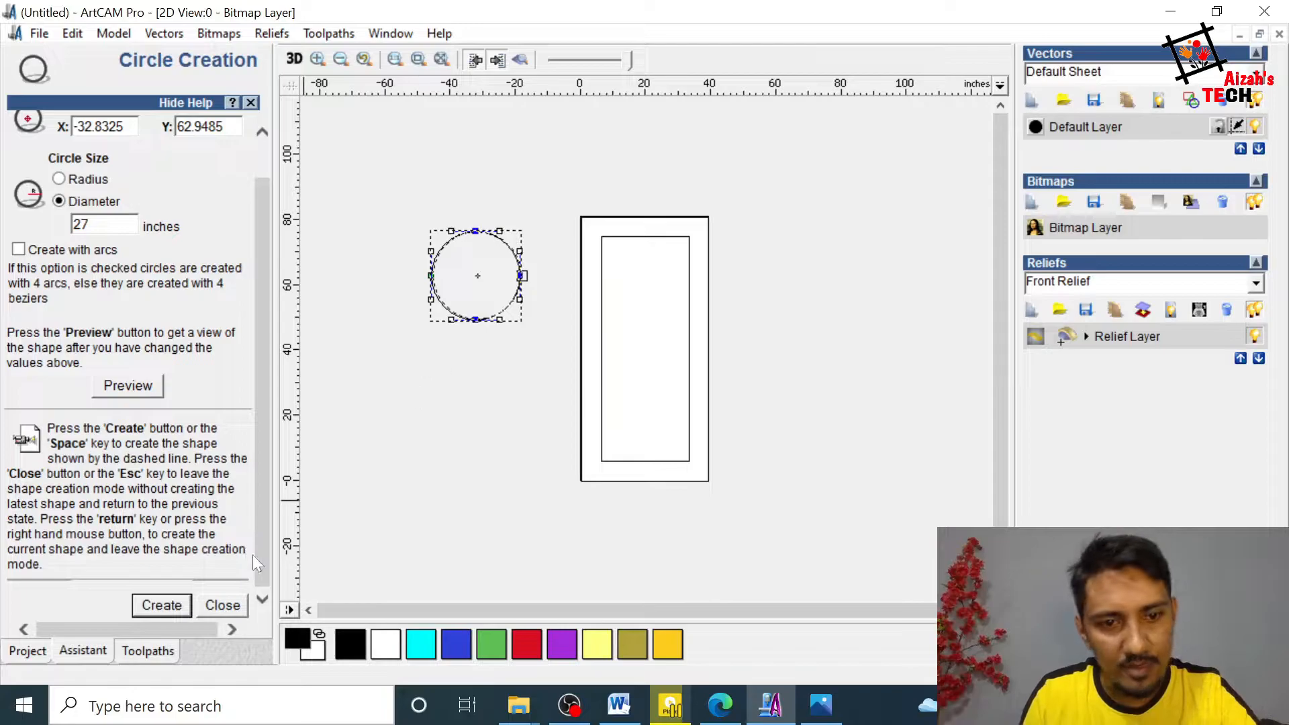
{"action": "left_click", "coordinate": [223, 605]}
Step: Centre the 27 inch circle in the page
{"action": "left_click", "coordinate": [497, 314]}
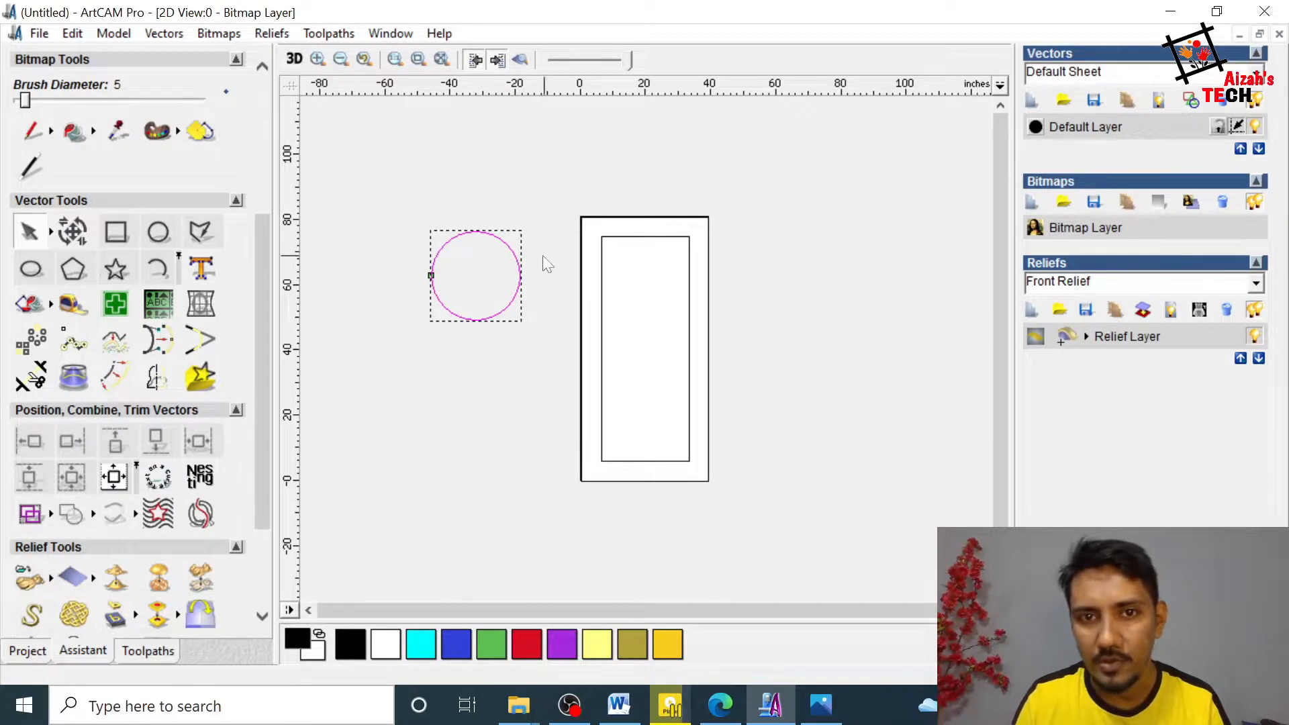
{"action": "left_click", "coordinate": [551, 283]}
{"action": "left_click", "coordinate": [521, 285]}
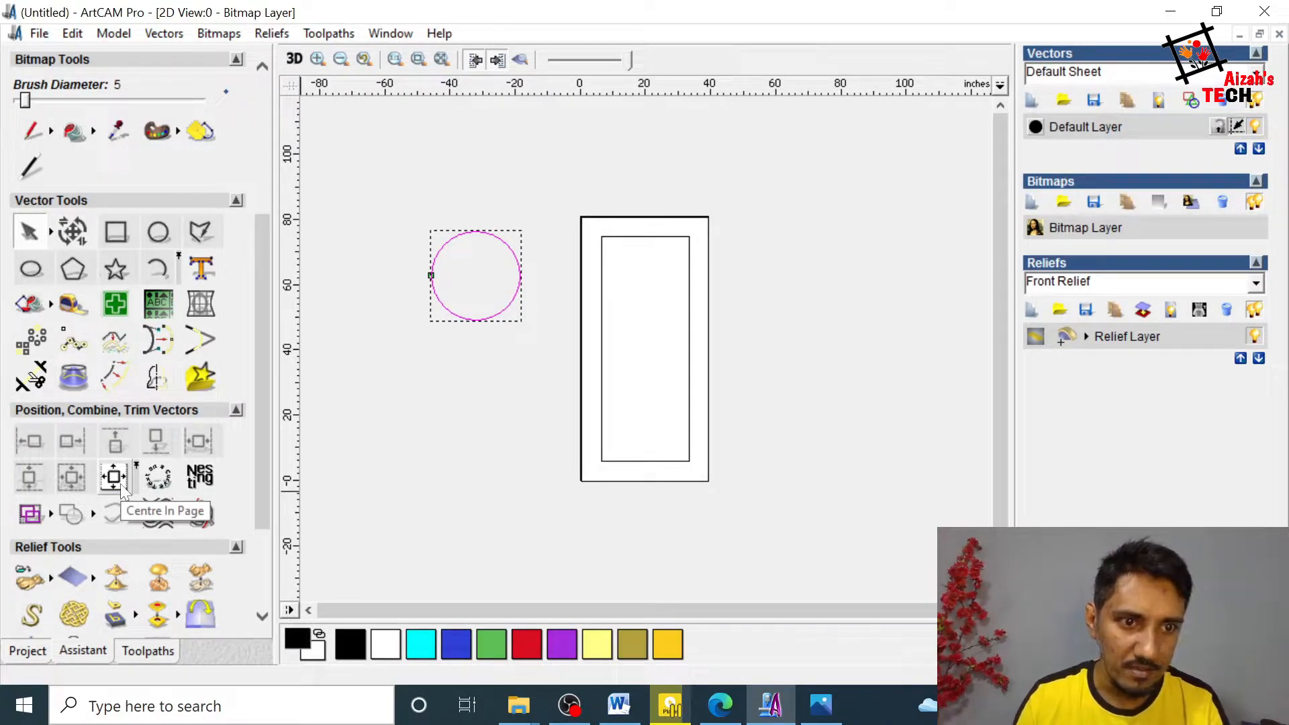
{"action": "left_click", "coordinate": [119, 482]}
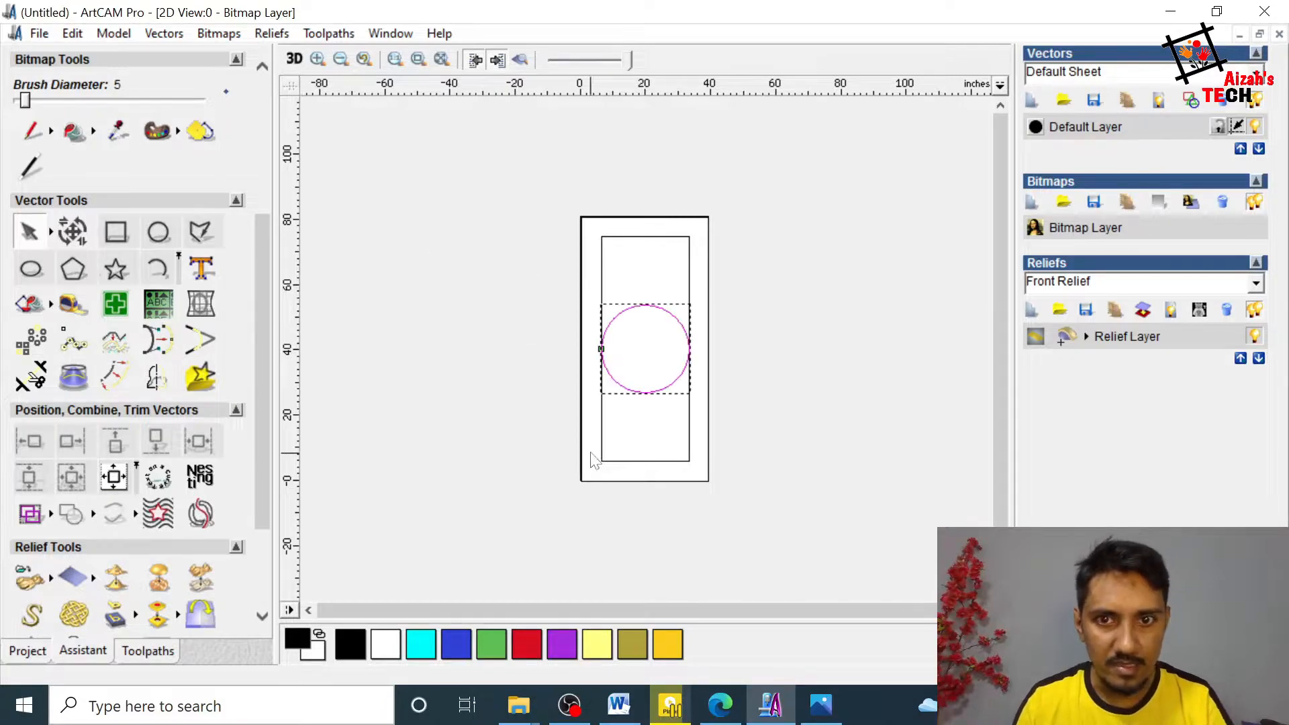
Step: Align the circle's top with the top edge of the inner rectangle and deselect both shapes
{"action": "left_click", "coordinate": [646, 318]}
{"action": "left_click", "coordinate": [647, 306]}
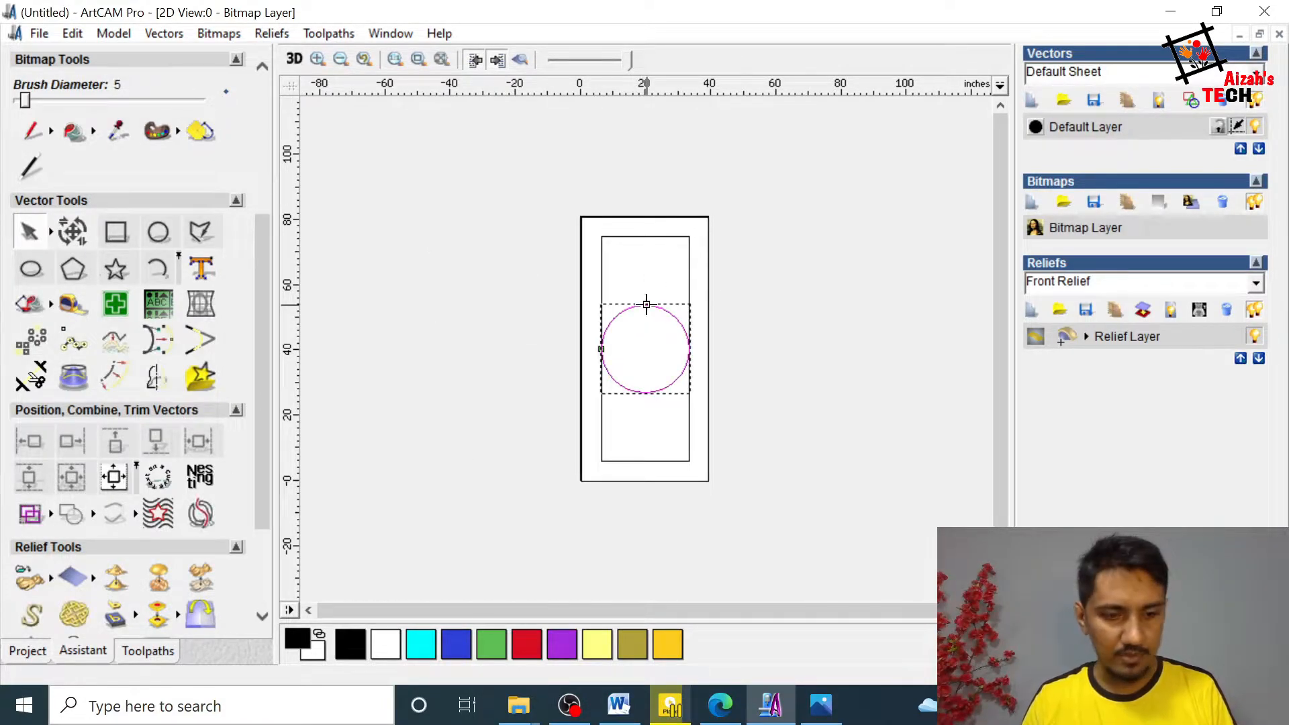
{"action": "left_click", "coordinate": [654, 237], "text": "shift"}
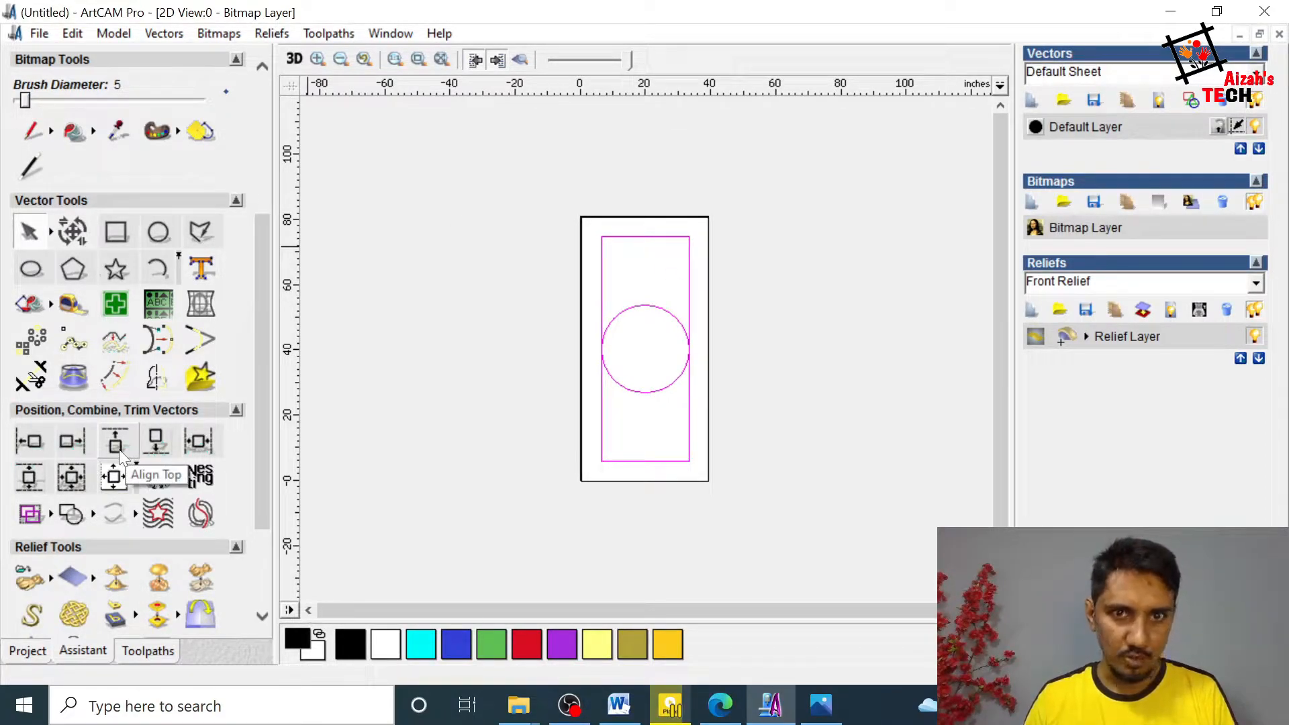
{"action": "left_click", "coordinate": [119, 449]}
{"action": "left_click", "coordinate": [631, 363]}
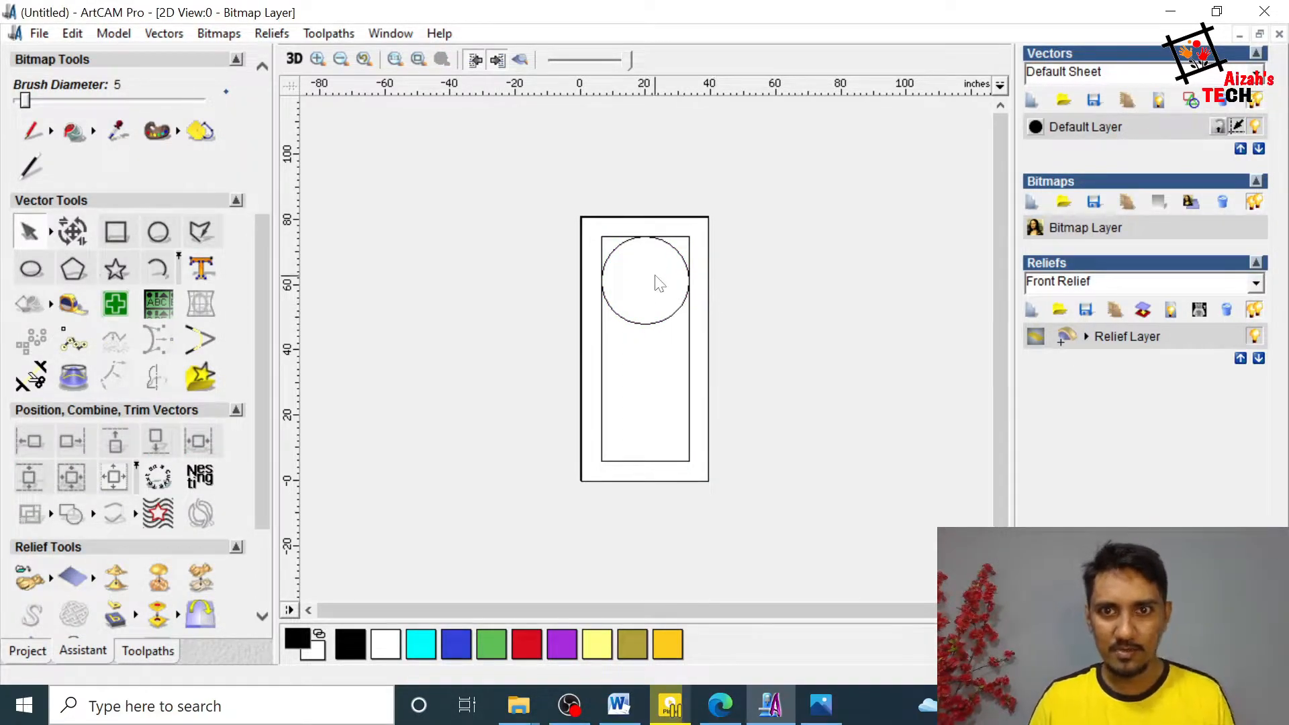
Step: Draw a horizontal polyline about 80 inches long across the circle's middle, extending past both sides of the door
{"action": "scroll", "coordinate": [665, 287], "scroll_direction": "up", "scroll_amount": 2}
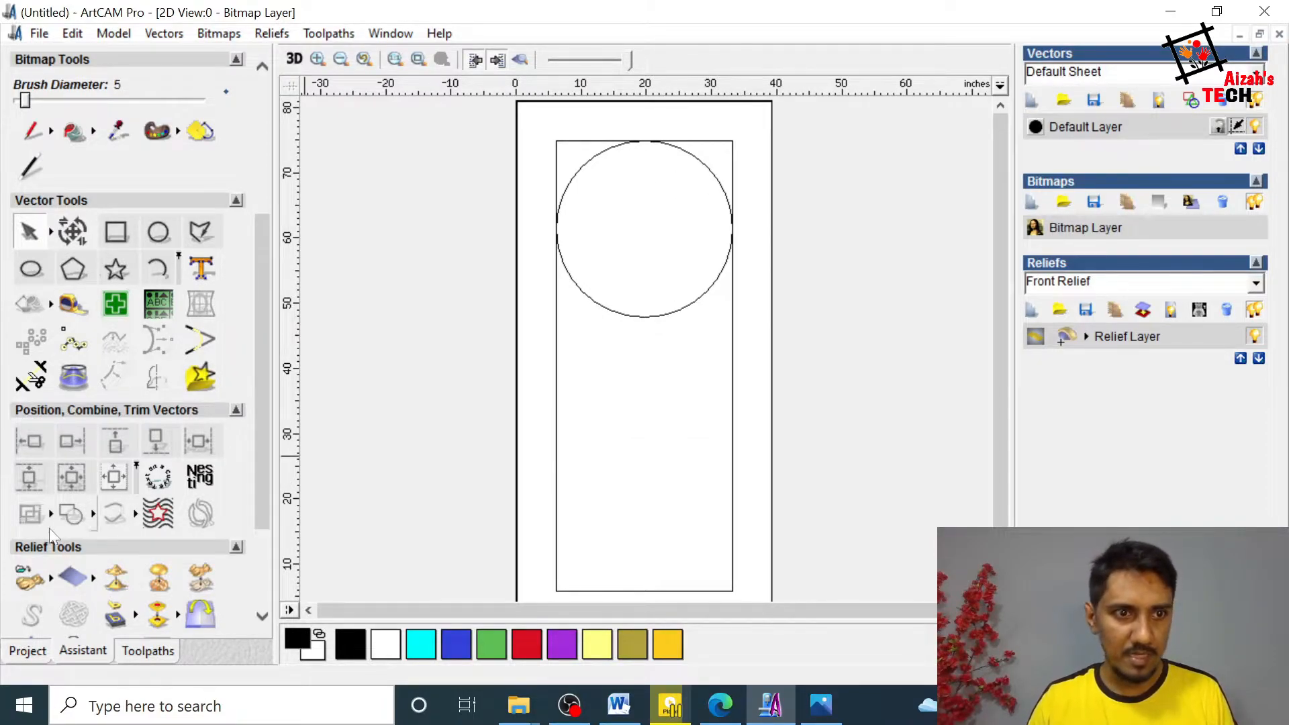
{"action": "scroll", "coordinate": [576, 291], "scroll_direction": "down", "scroll_amount": 1}
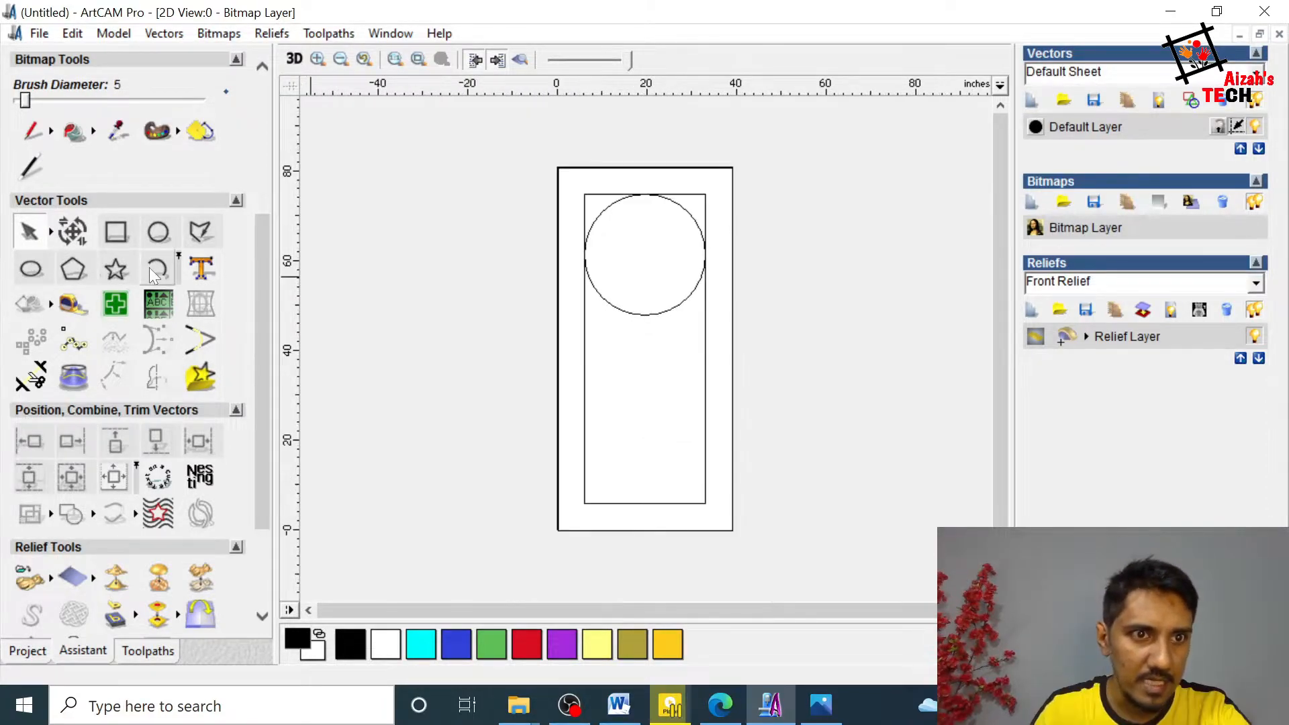
{"action": "left_click", "coordinate": [200, 235]}
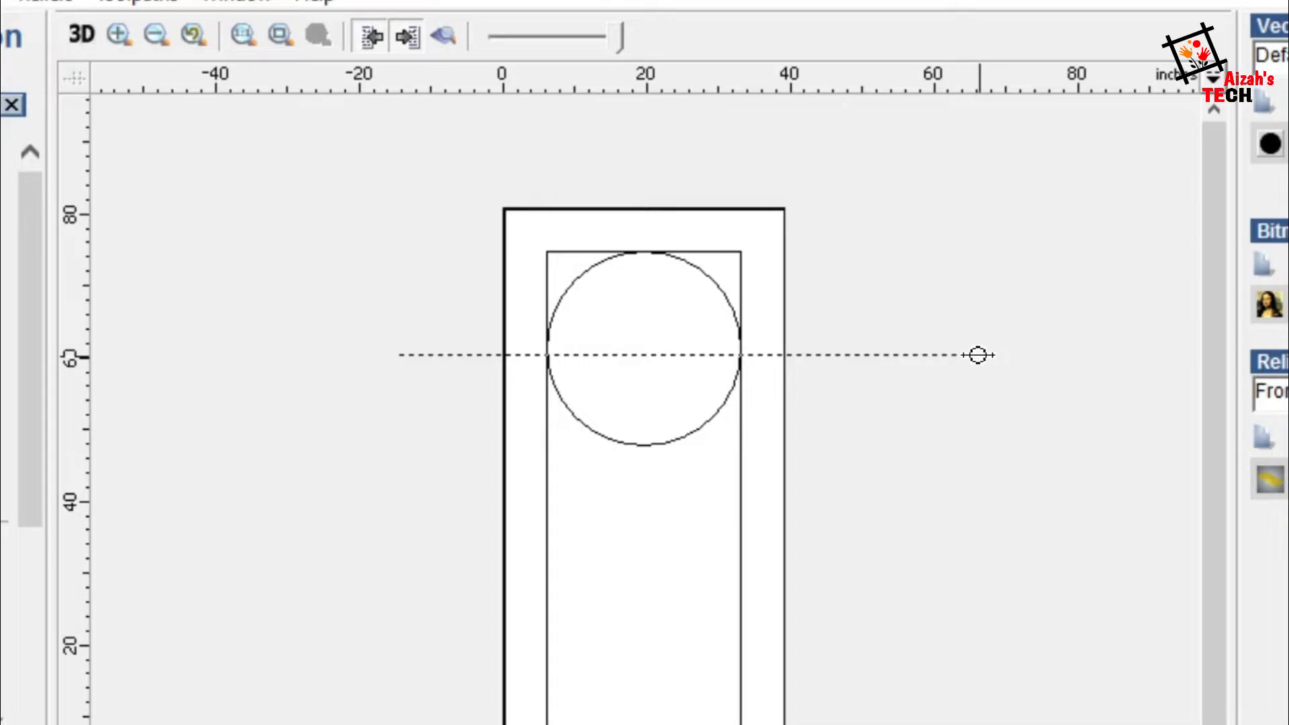
{"action": "left_click", "coordinate": [978, 355]}
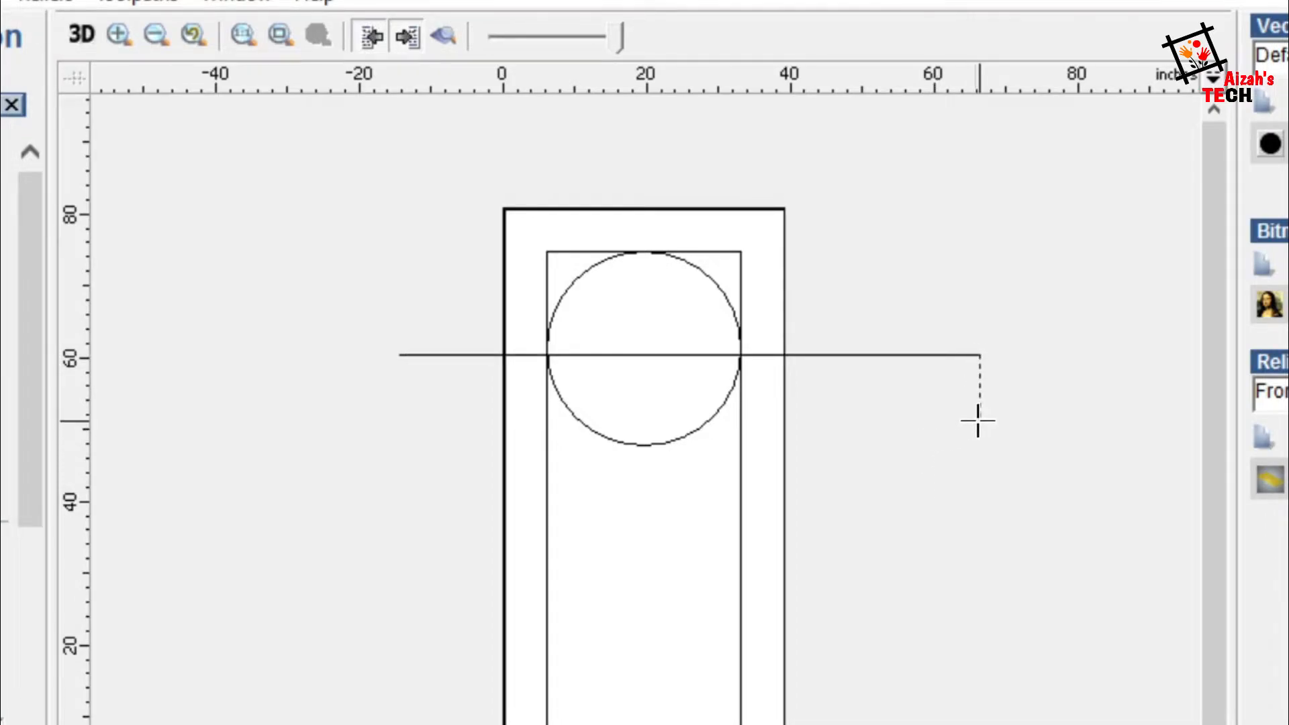
{"action": "key", "text": "Escape"}
{"action": "left_click", "coordinate": [853, 355]}
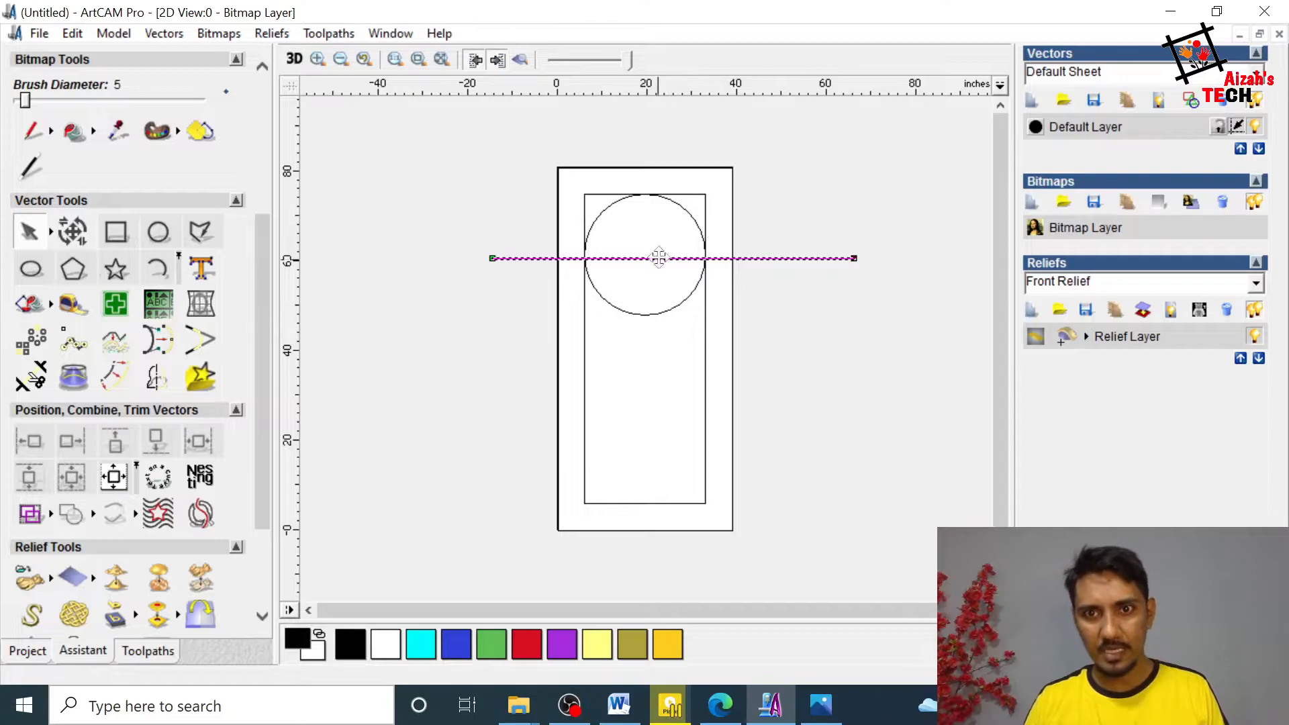
{"action": "left_click", "coordinate": [867, 296]}
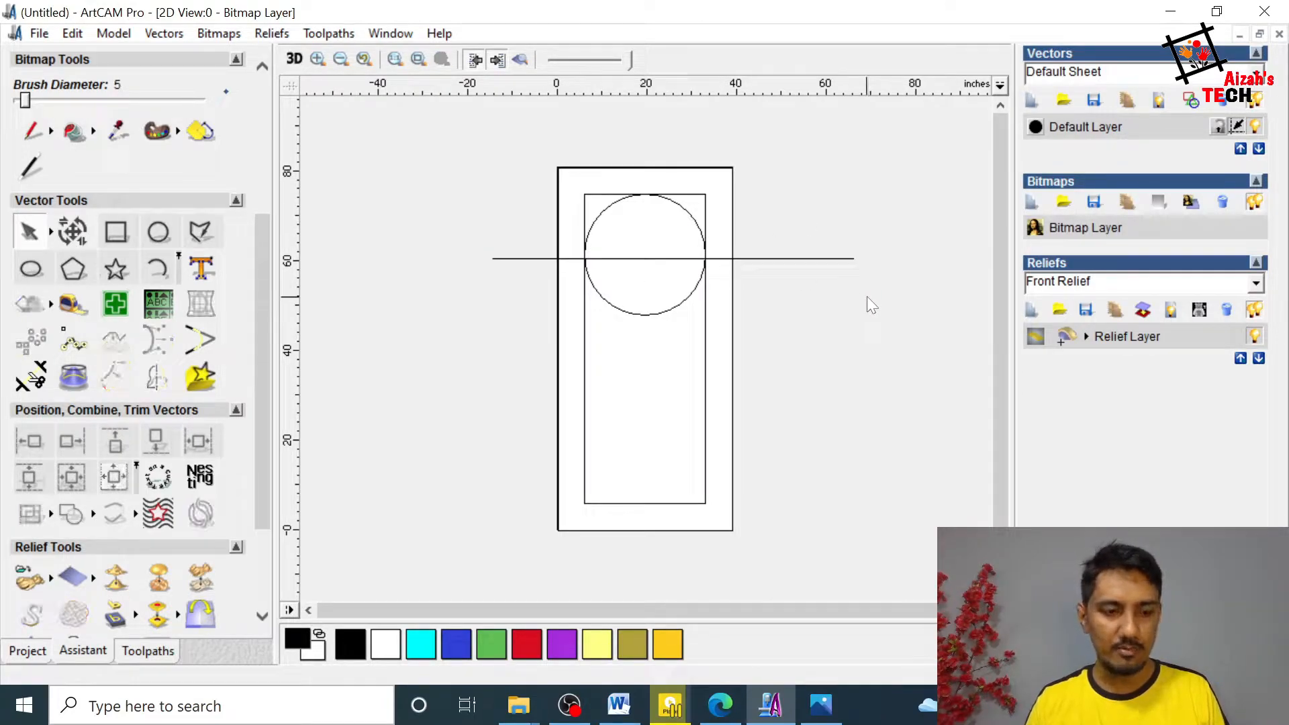
Step: Centre the horizontal line on the circle and deselect both vectors
{"action": "left_click", "coordinate": [793, 261]}
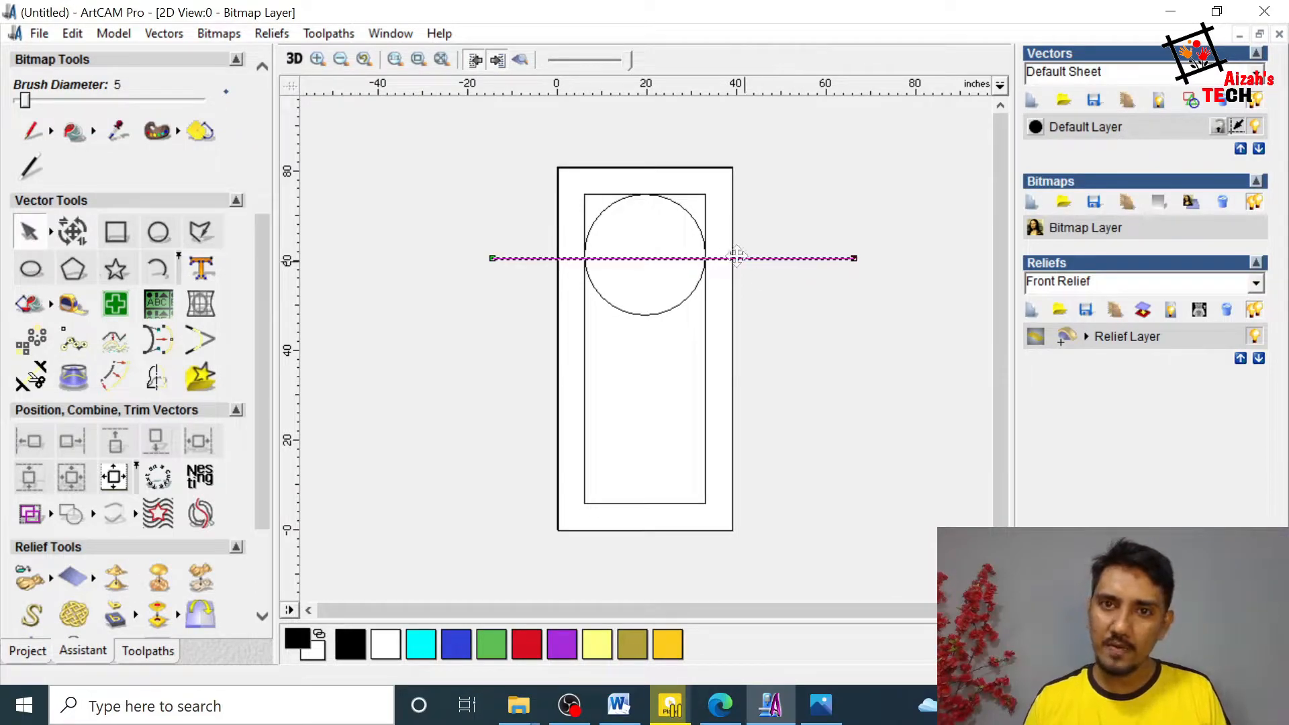
{"action": "left_click", "coordinate": [692, 222], "text": "shift"}
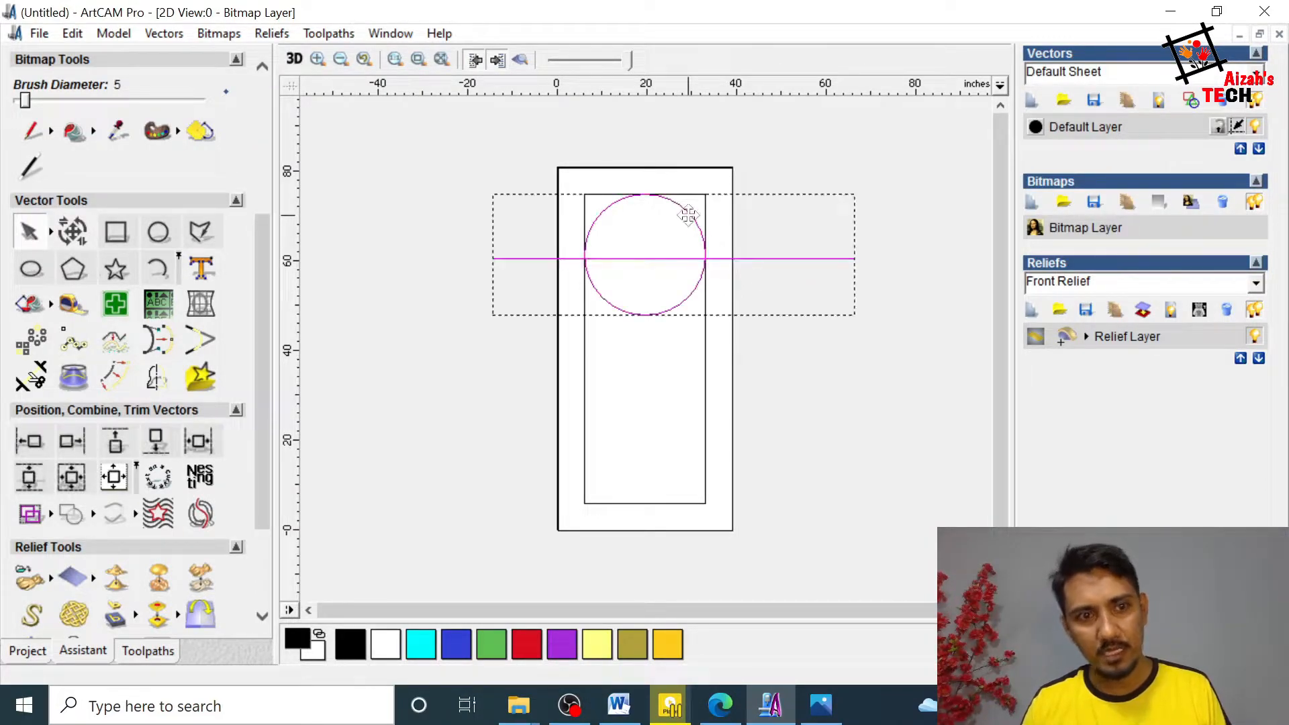
{"action": "left_click", "coordinate": [70, 485]}
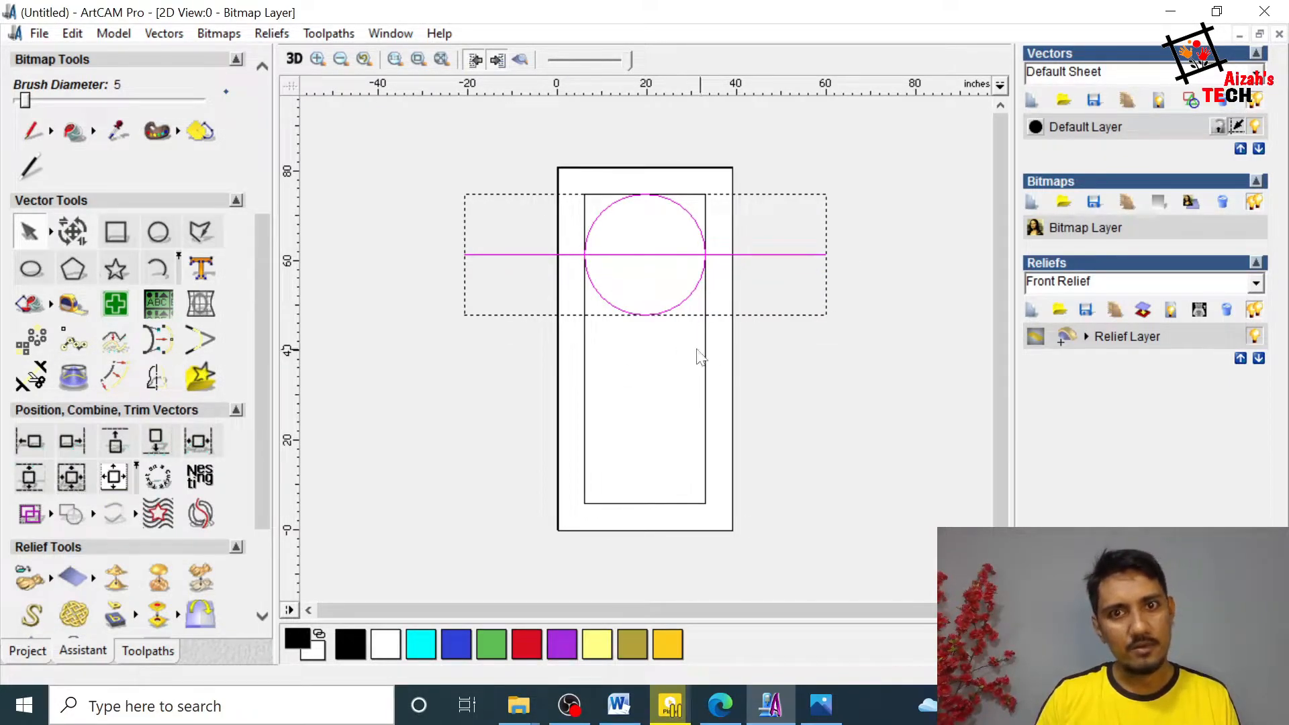
{"action": "left_click", "coordinate": [696, 226], "text": "shift"}
{"action": "left_click", "coordinate": [779, 212]}
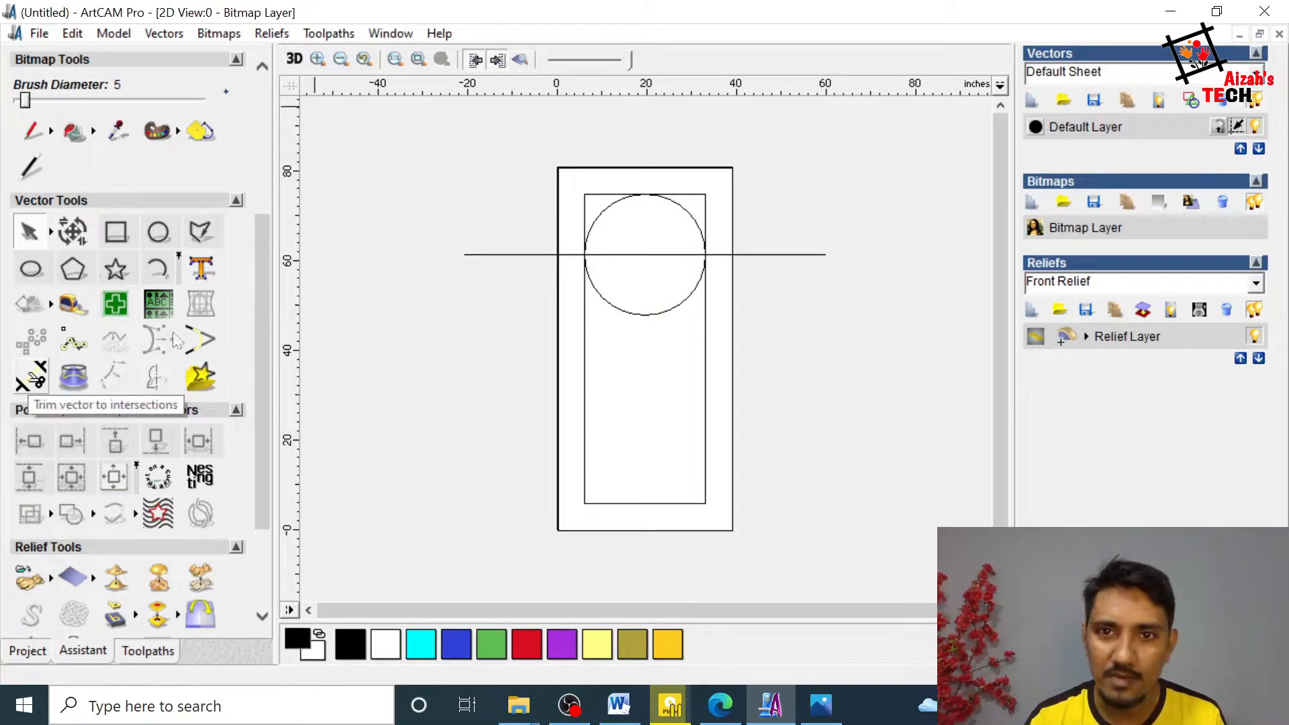
Step: Trim away the inner rectangle's top corners and the circle's lower half, check the reference door image, and leave the Trim Tool
{"action": "left_click", "coordinate": [31, 377]}
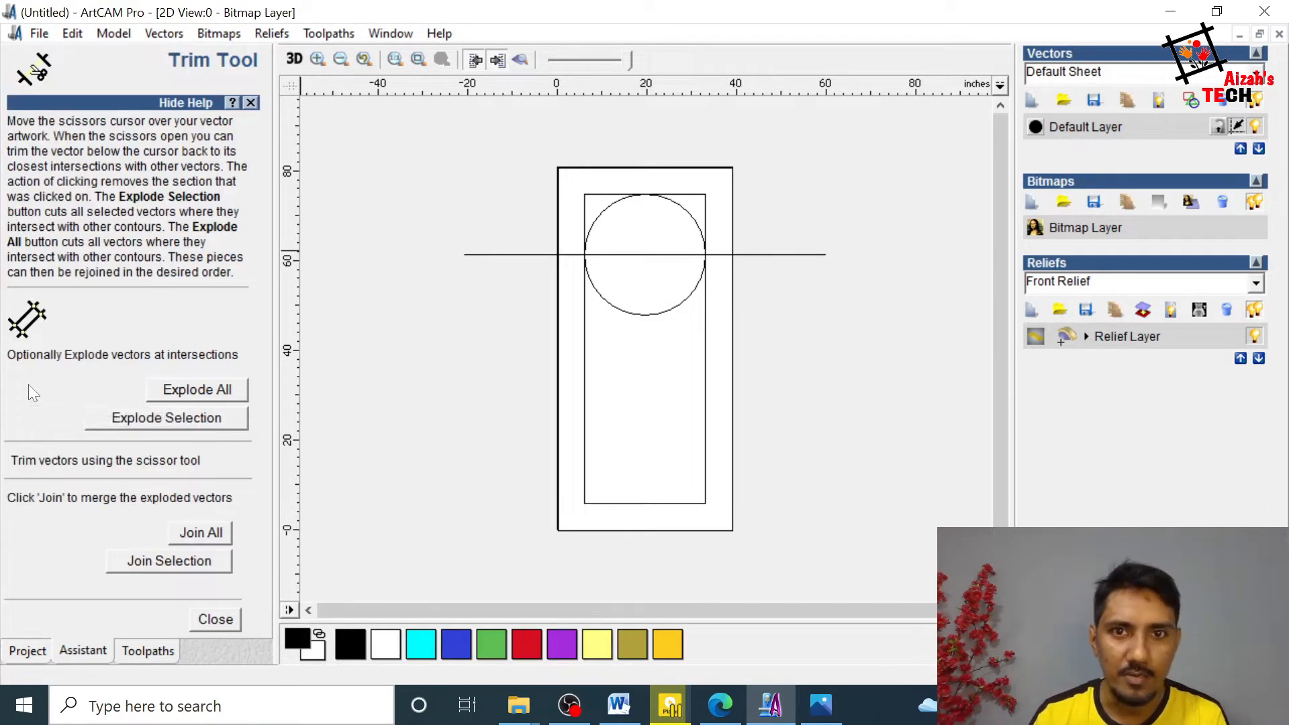
{"action": "left_click", "coordinate": [708, 196]}
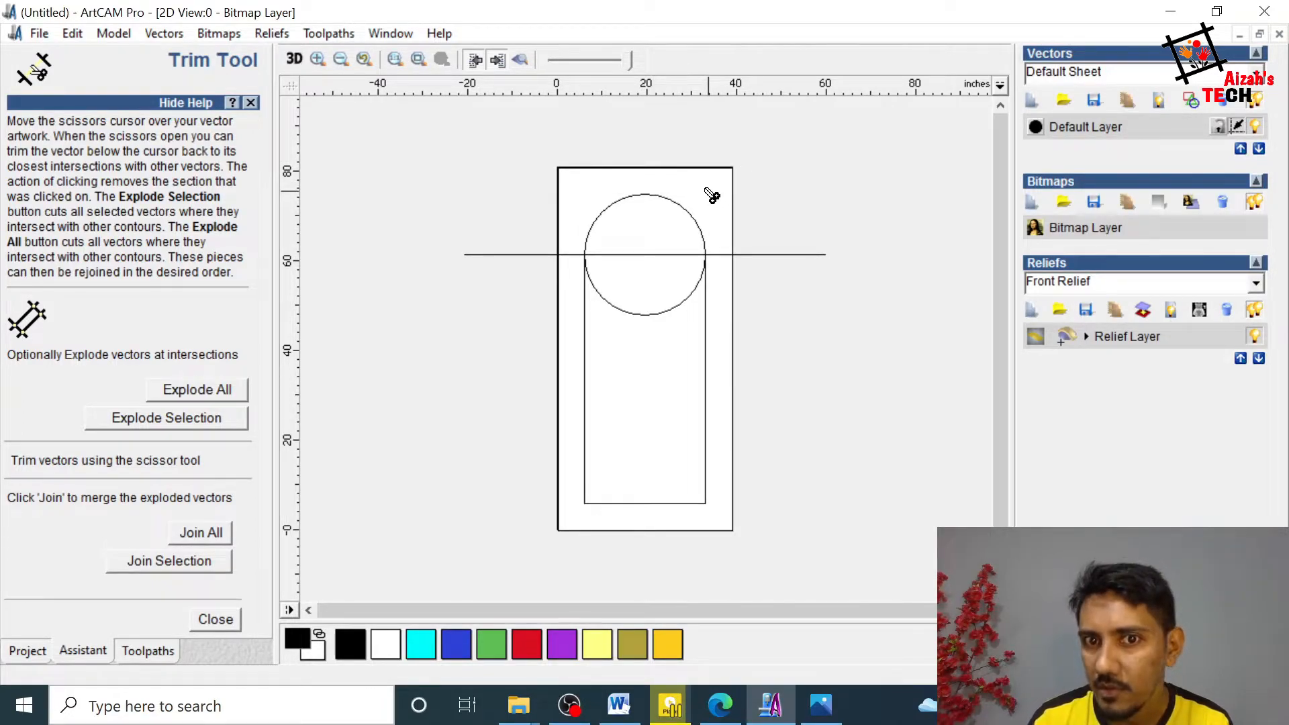
{"action": "left_click", "coordinate": [655, 316]}
{"action": "left_click", "coordinate": [821, 705]}
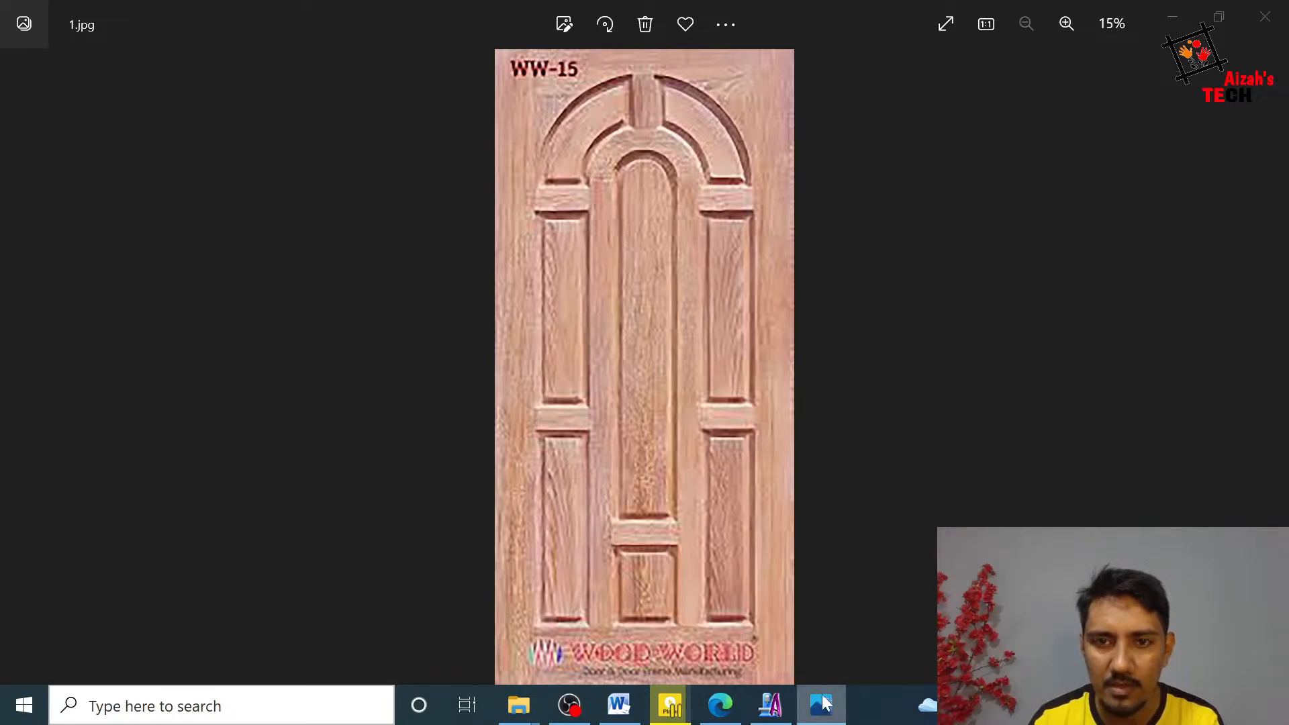
{"action": "left_click", "coordinate": [771, 706]}
{"action": "key", "text": "Escape"}
Step: Join the top arc and the remaining rectangle sides into one arched outline and deselect it
{"action": "left_click", "coordinate": [706, 302]}
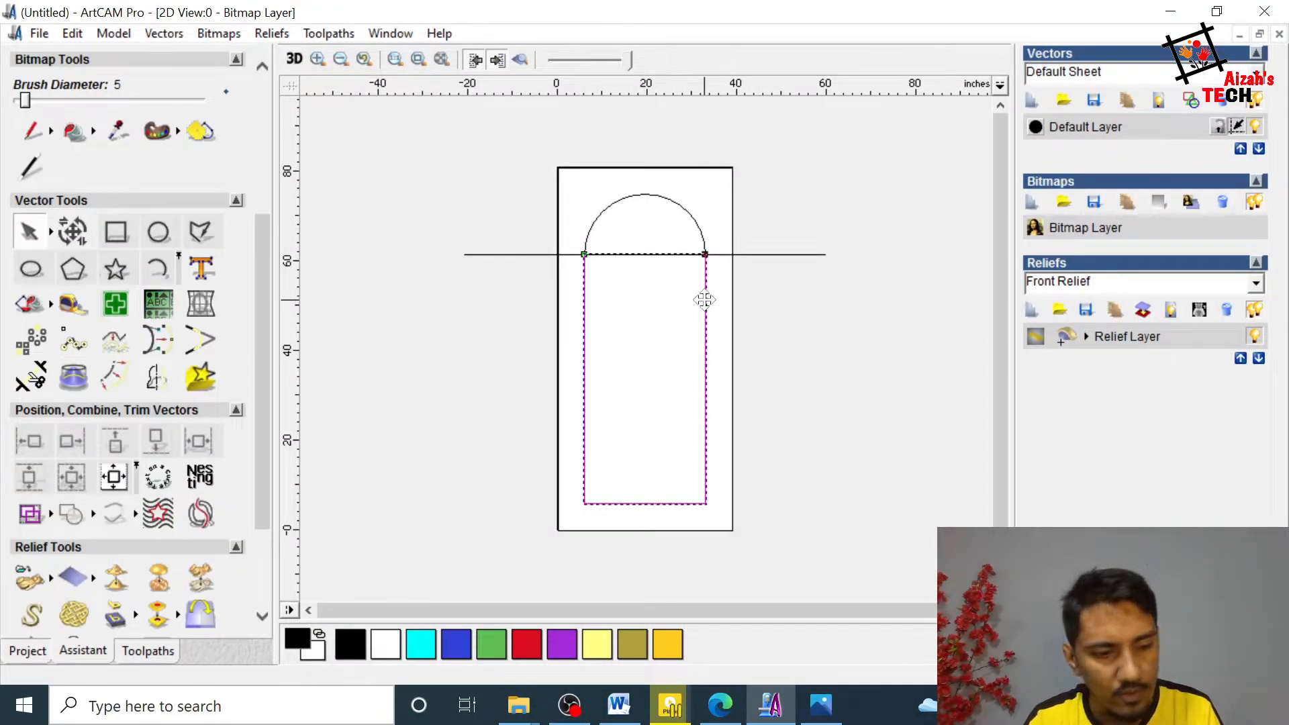
{"action": "left_click", "coordinate": [692, 214], "text": "shift"}
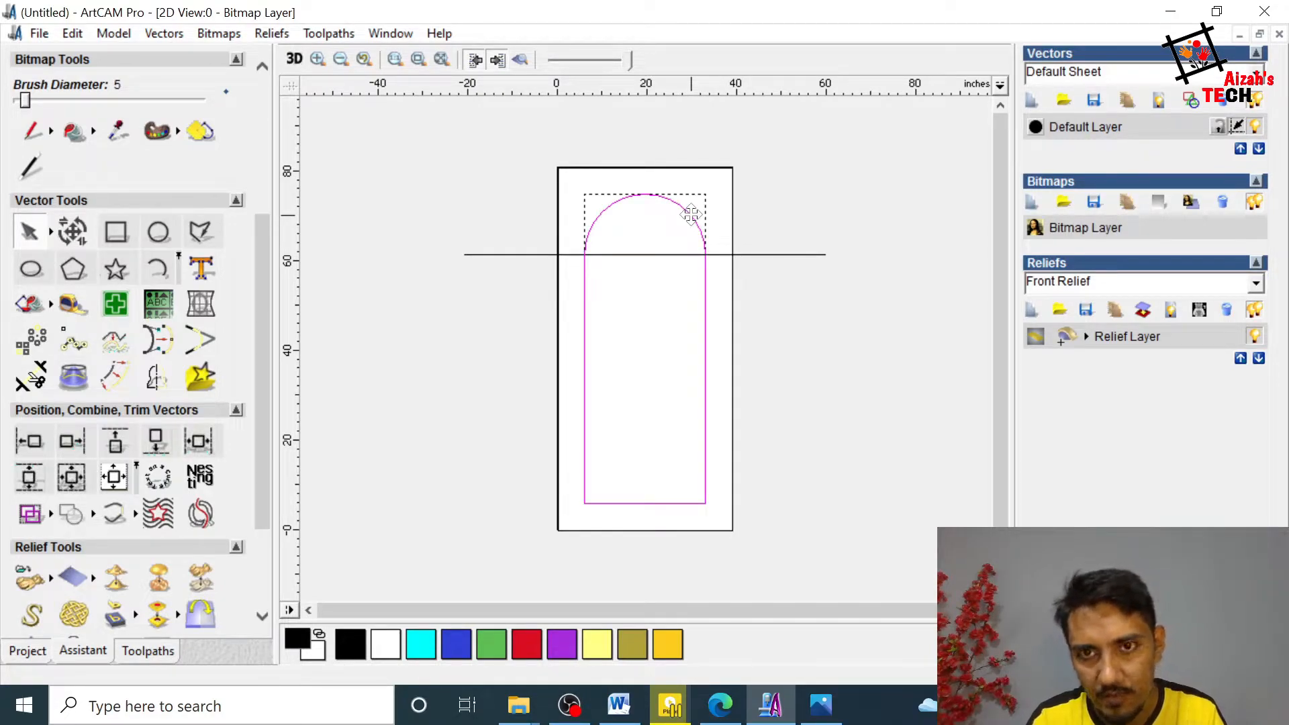
{"action": "right_click", "coordinate": [706, 246]}
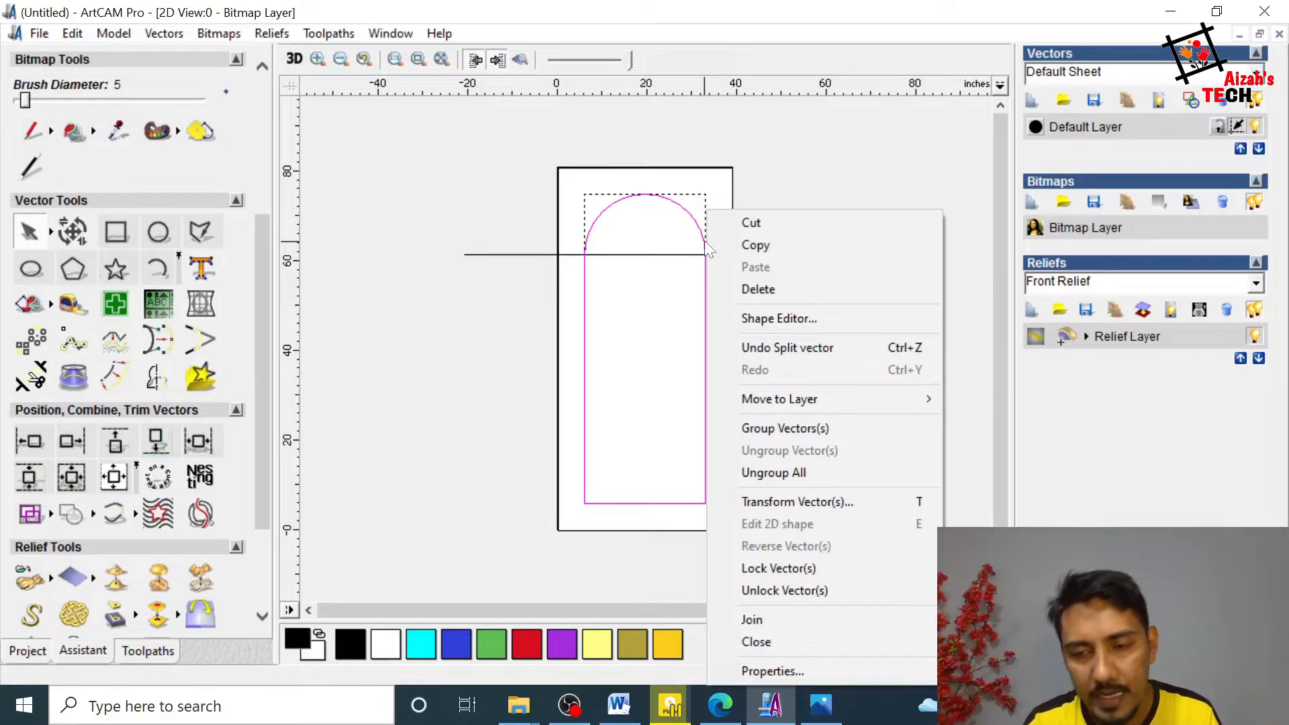
{"action": "left_click", "coordinate": [821, 620]}
{"action": "left_click", "coordinate": [692, 383]}
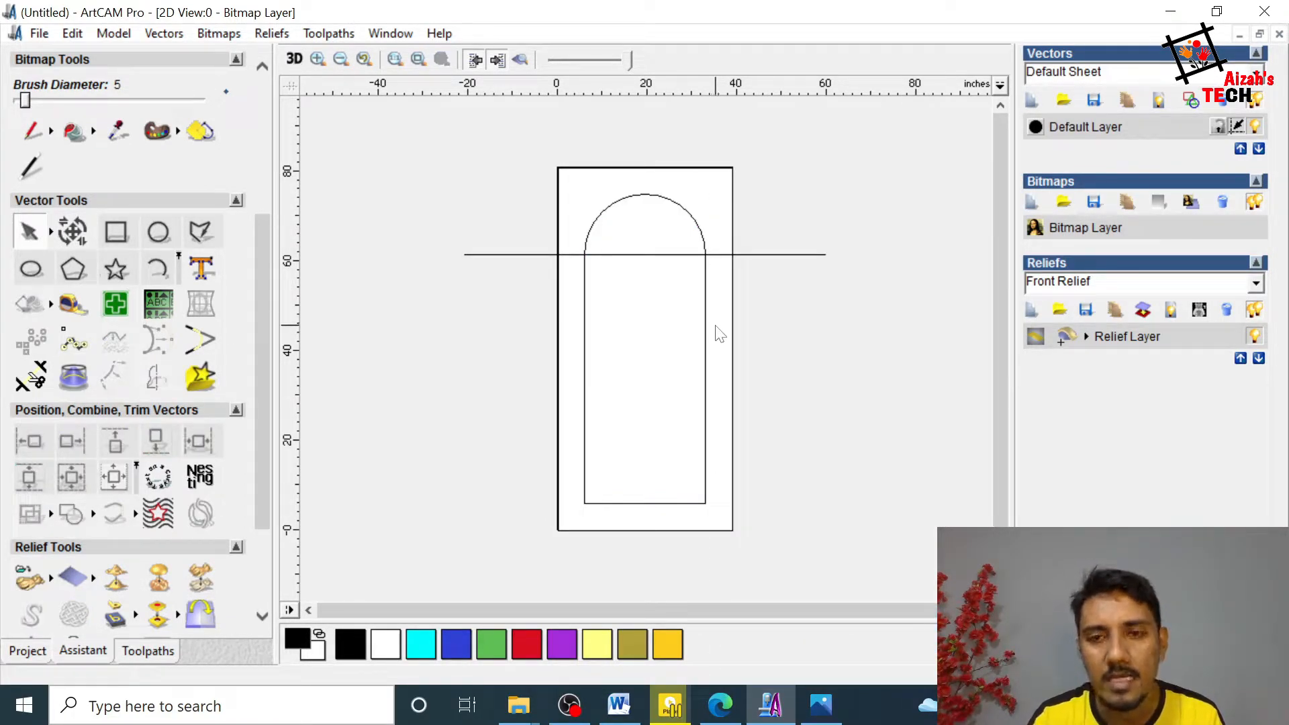
Step: Offset the arched outline inwards by 6 inches, keeping the original vector
{"action": "left_click", "coordinate": [704, 285]}
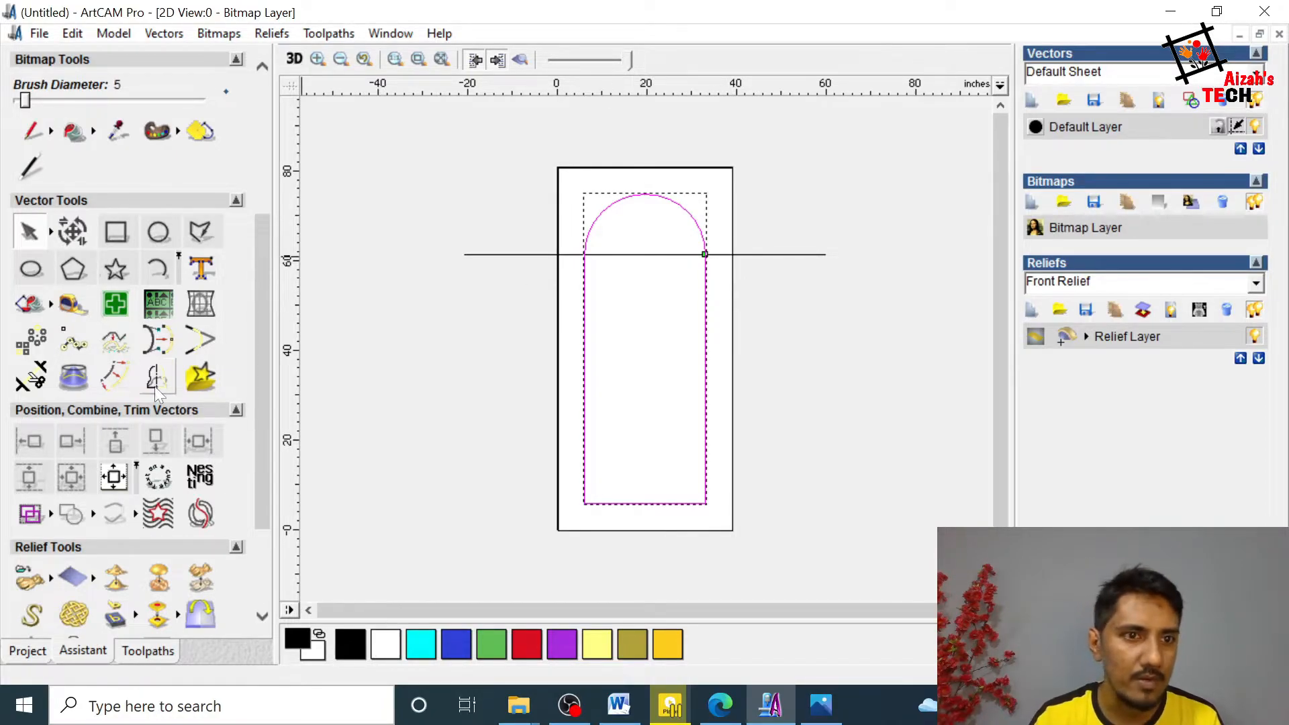
{"action": "left_click", "coordinate": [124, 376]}
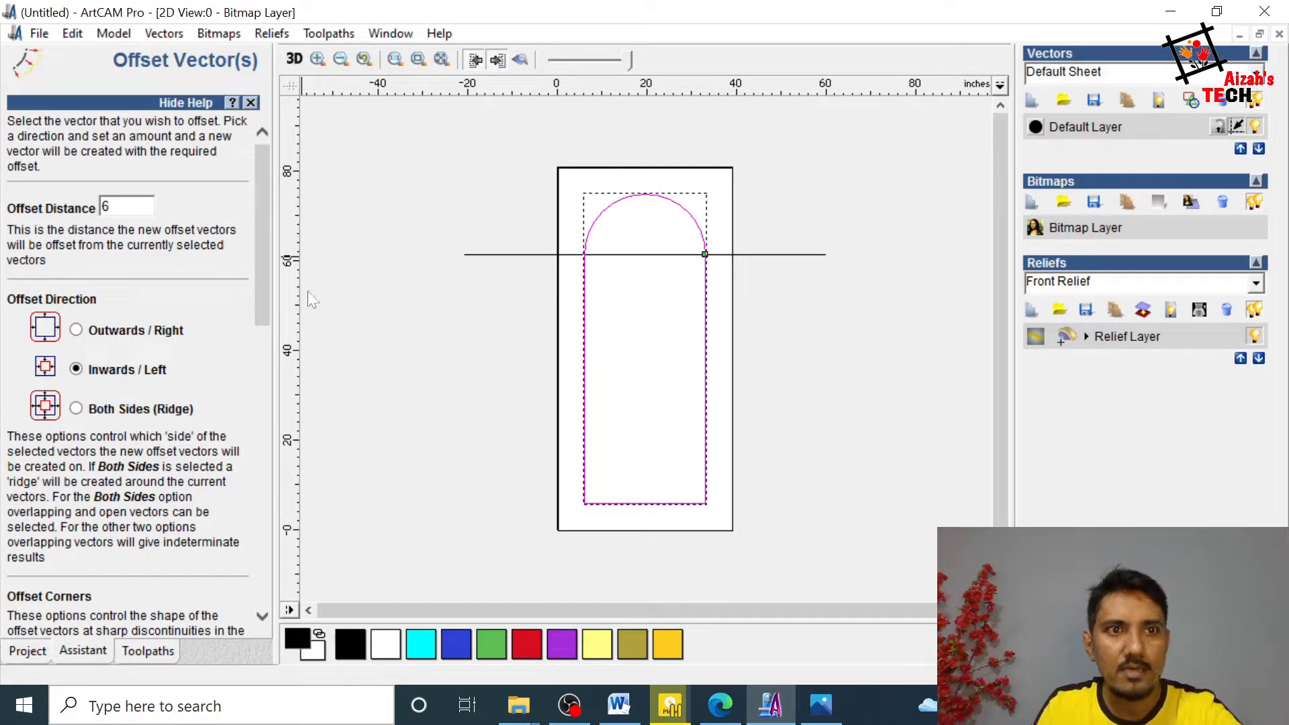
{"action": "scroll", "coordinate": [268, 228], "scroll_direction": "down", "scroll_amount": 2}
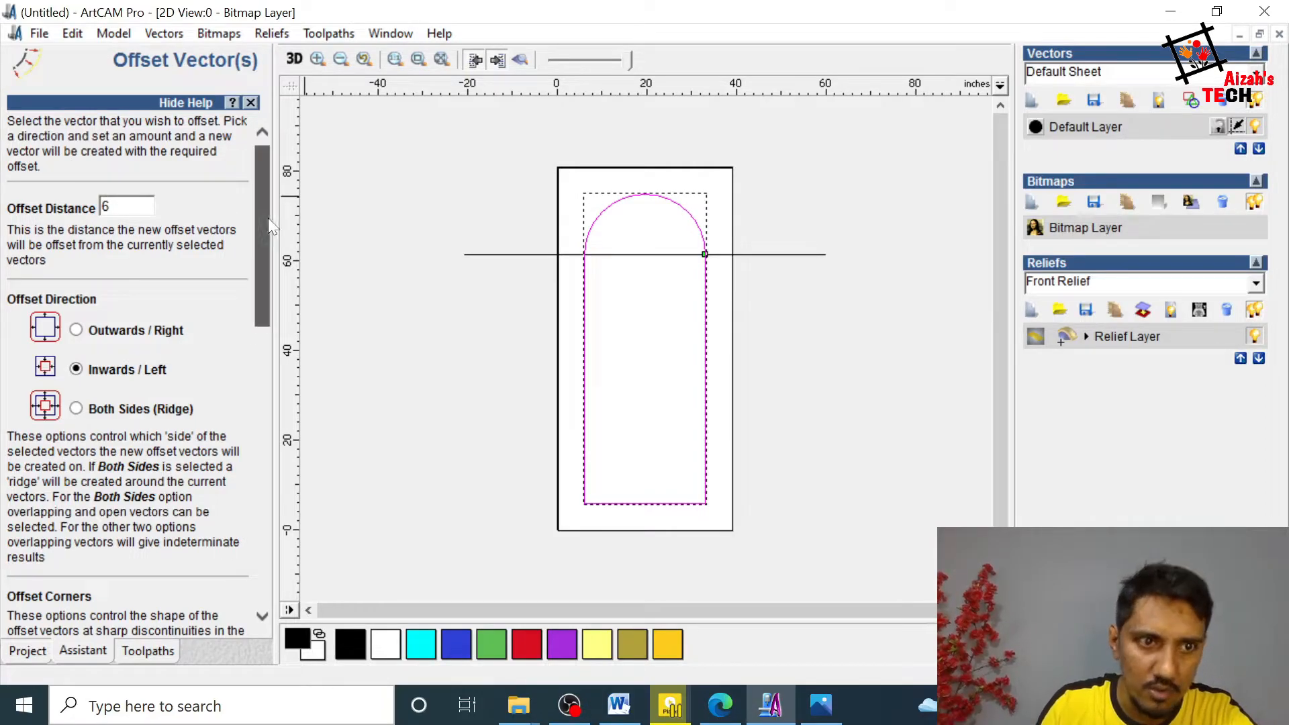
{"action": "scroll", "coordinate": [269, 236], "scroll_direction": "up", "scroll_amount": 2}
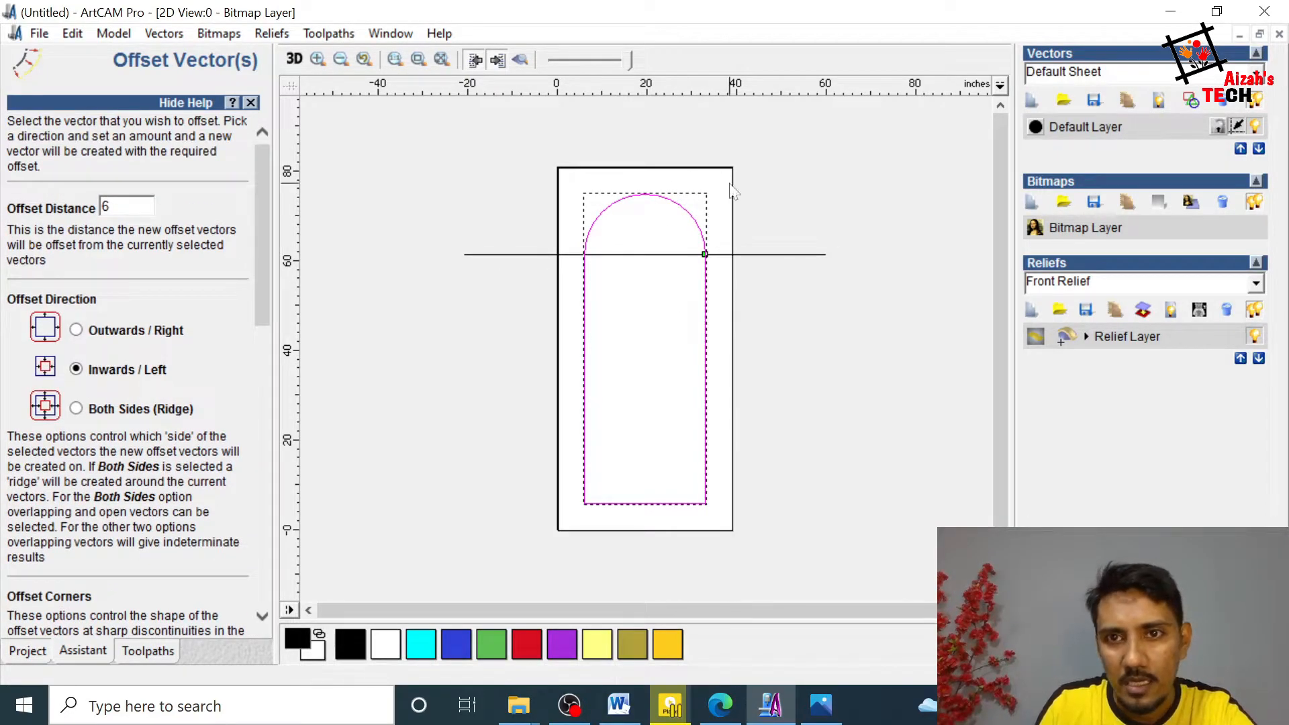
{"action": "left_click_drag", "start_coordinate": [266, 268], "coordinate": [275, 571]}
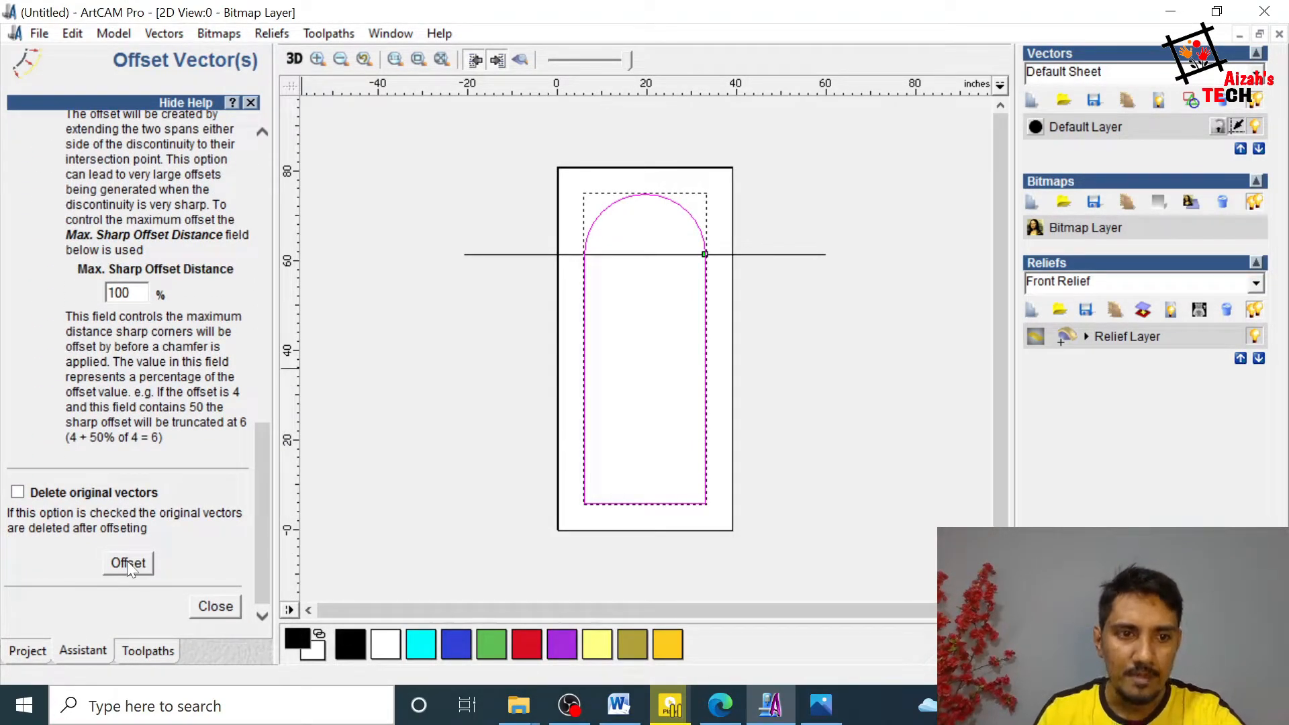
{"action": "left_click_drag", "start_coordinate": [261, 524], "coordinate": [259, 199]}
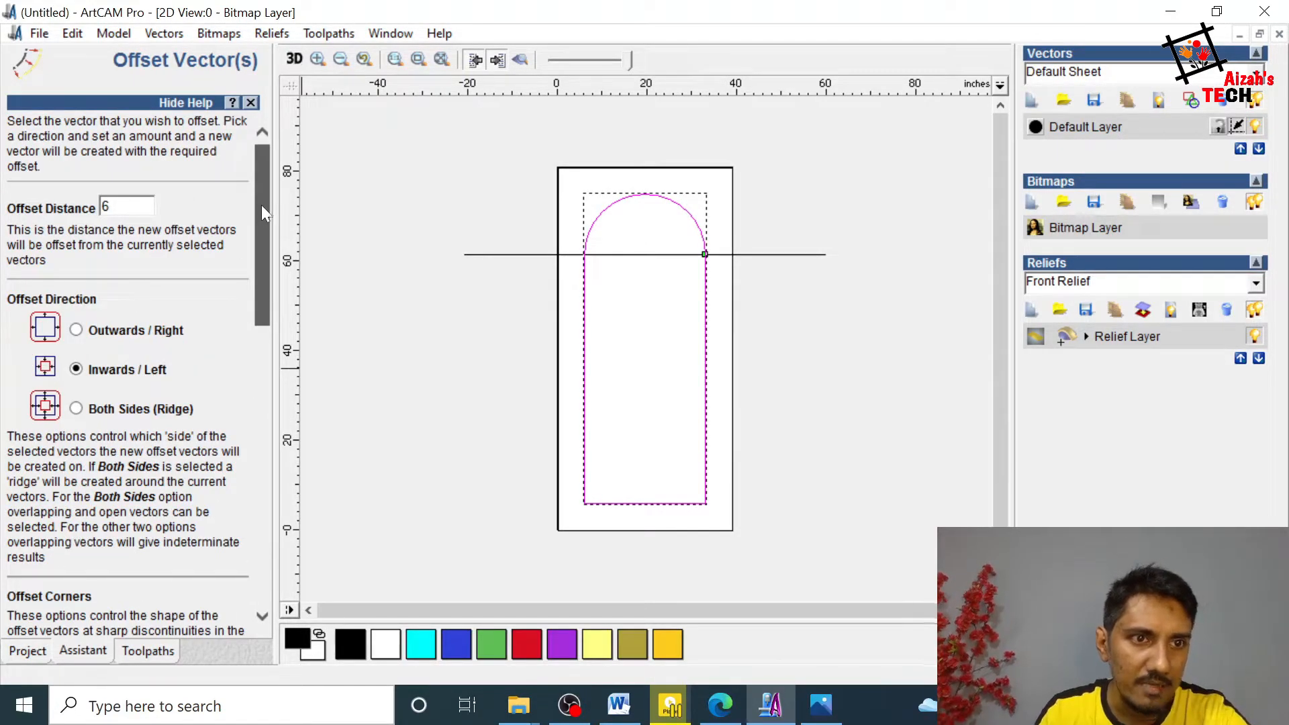
{"action": "left_click_drag", "start_coordinate": [263, 203], "coordinate": [259, 543]}
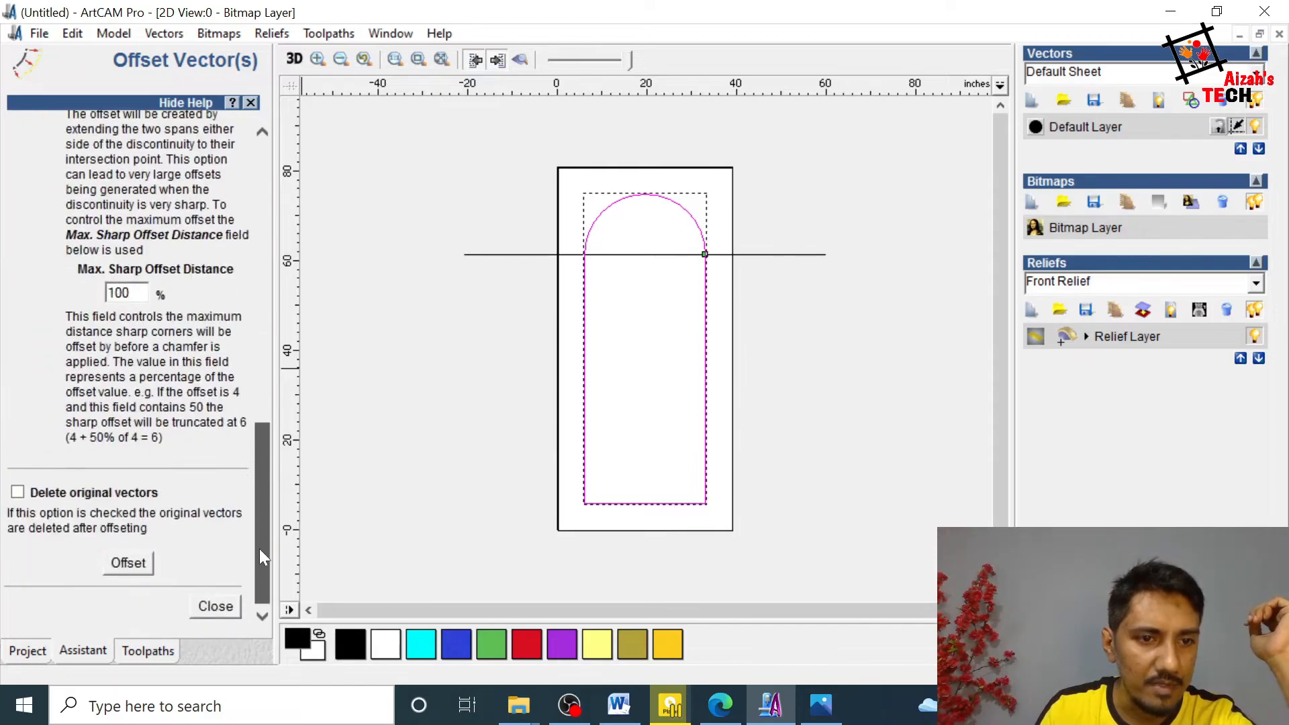
{"action": "left_click", "coordinate": [128, 564]}
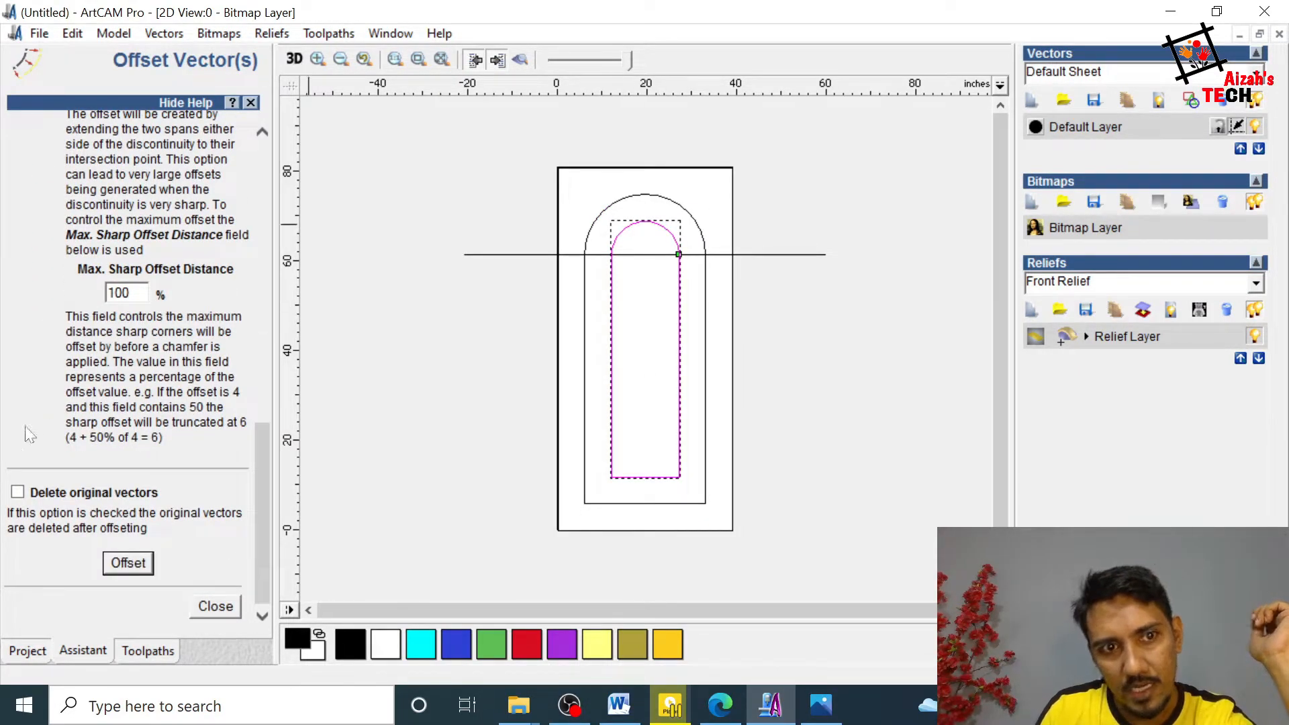
Step: Offset the new inner arch inwards by 4 inches and close the offset settings
{"action": "left_click_drag", "start_coordinate": [268, 497], "coordinate": [317, 219]}
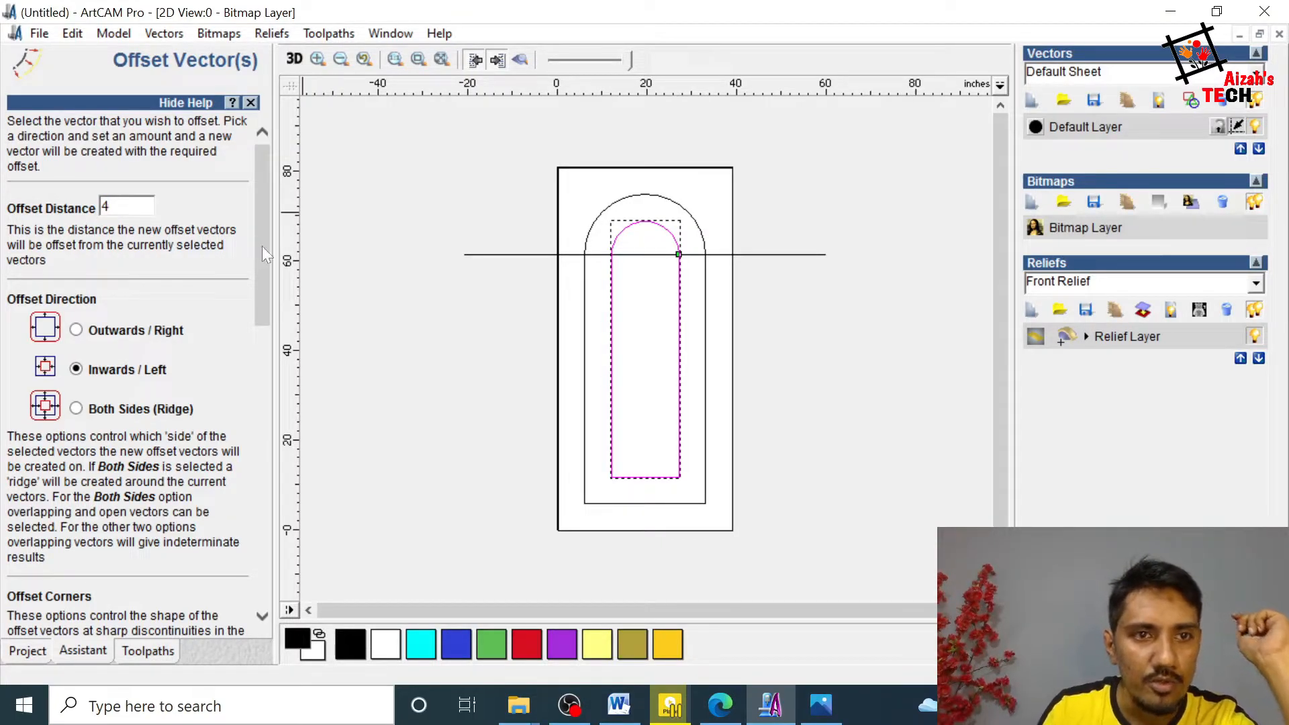
{"action": "left_click_drag", "start_coordinate": [262, 247], "coordinate": [264, 528]}
{"action": "left_click", "coordinate": [148, 566]}
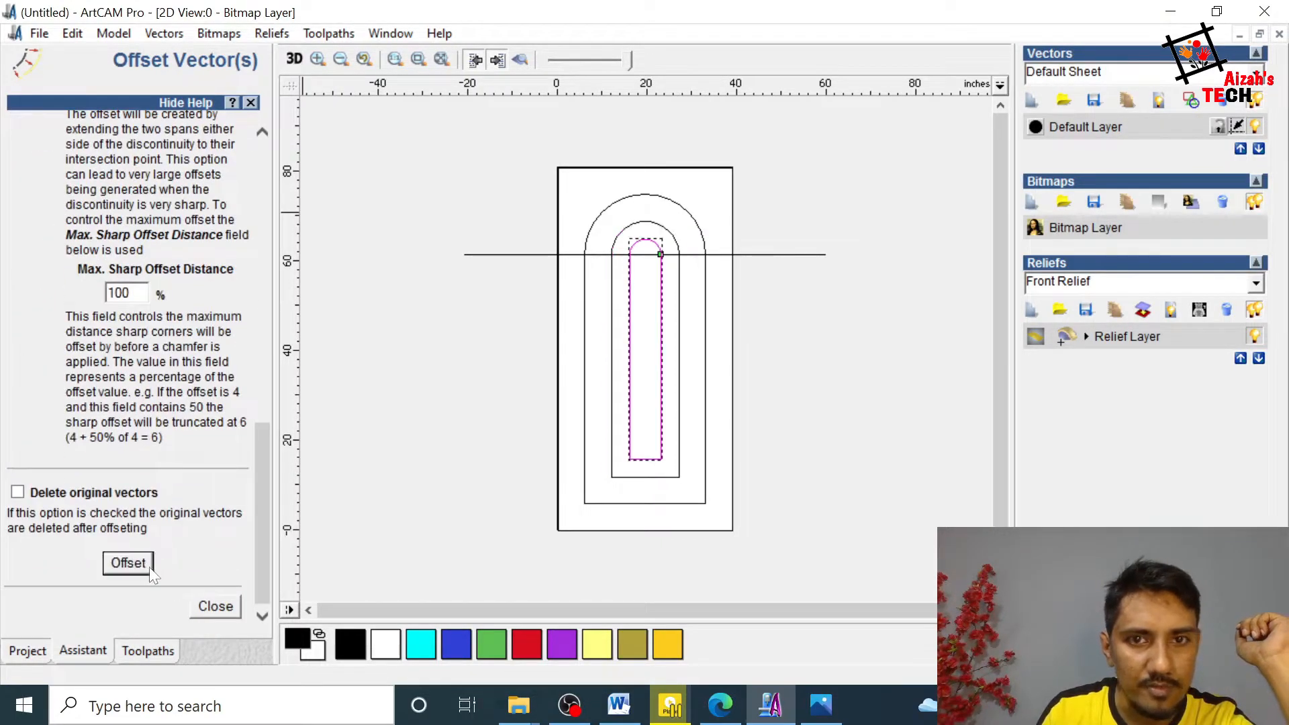
{"action": "left_click", "coordinate": [723, 317]}
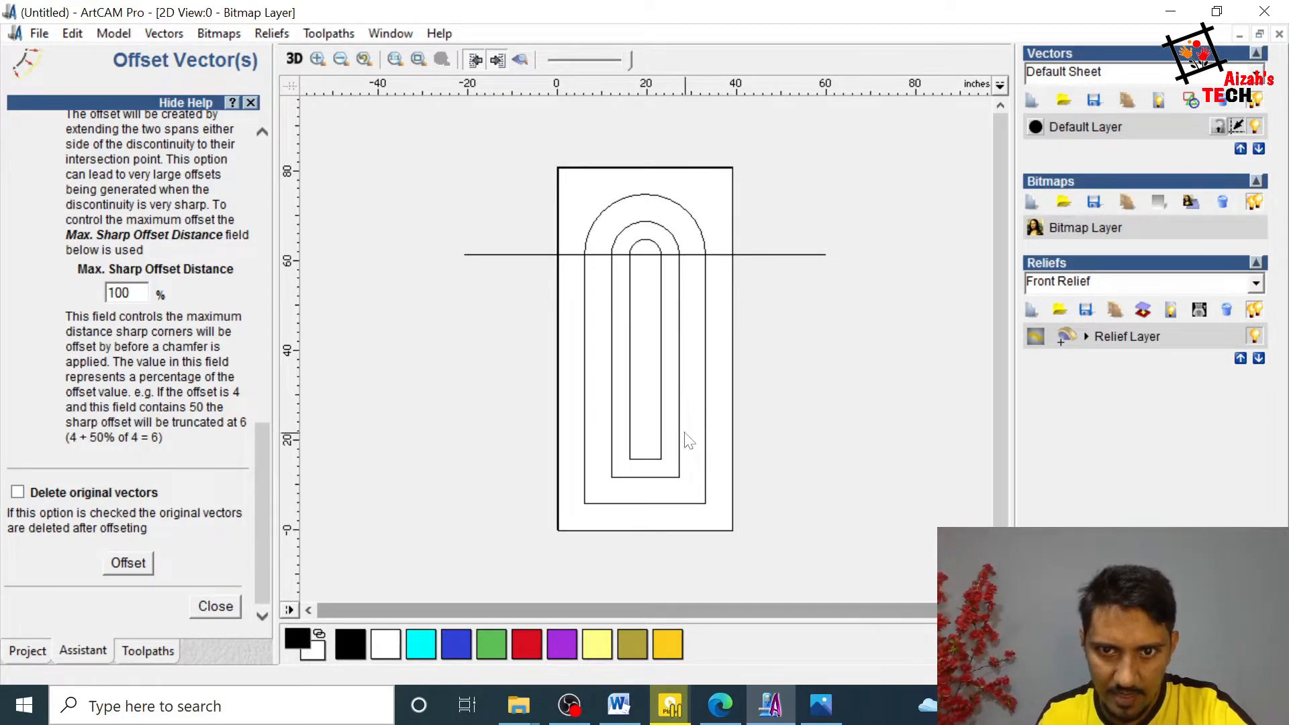
{"action": "left_click", "coordinate": [215, 606]}
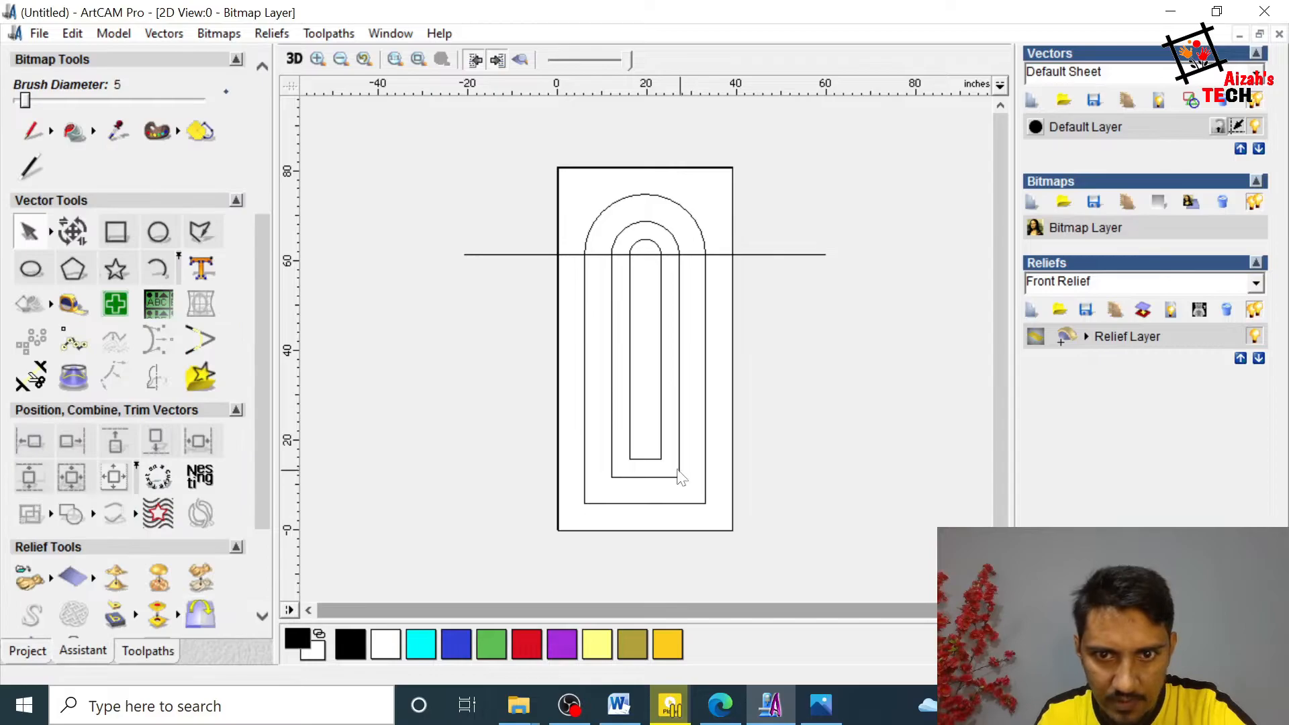
Step: Stretch the innermost arch downwards by node editing, moving its two bottom nodes below the outermost arch's bottom edge
{"action": "left_click", "coordinate": [657, 461]}
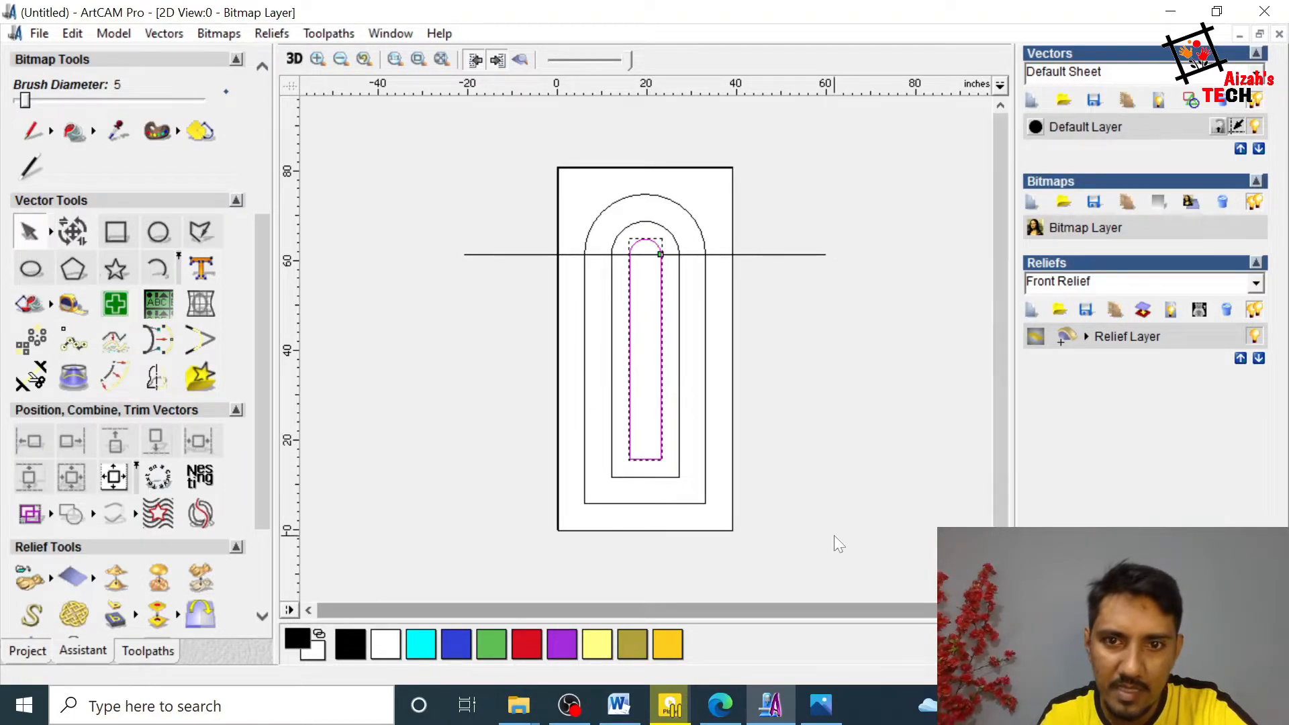
{"action": "left_click", "coordinate": [51, 235]}
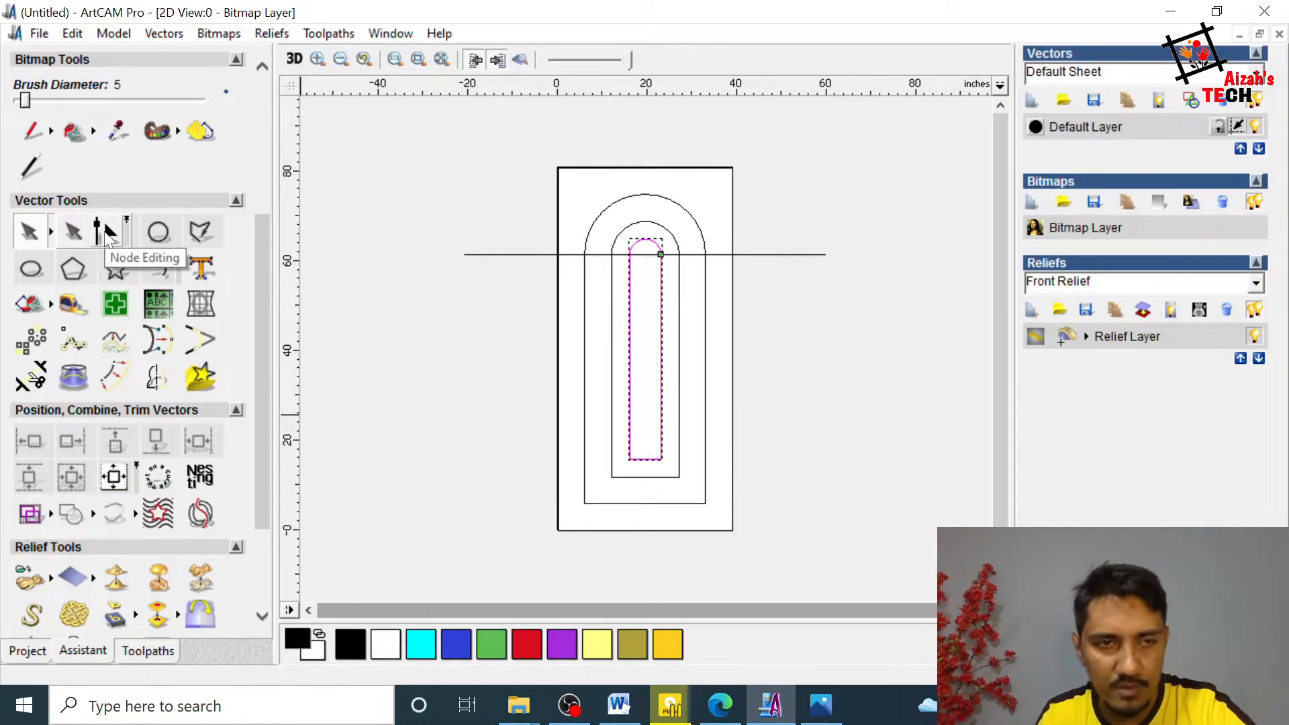
{"action": "left_click", "coordinate": [394, 398]}
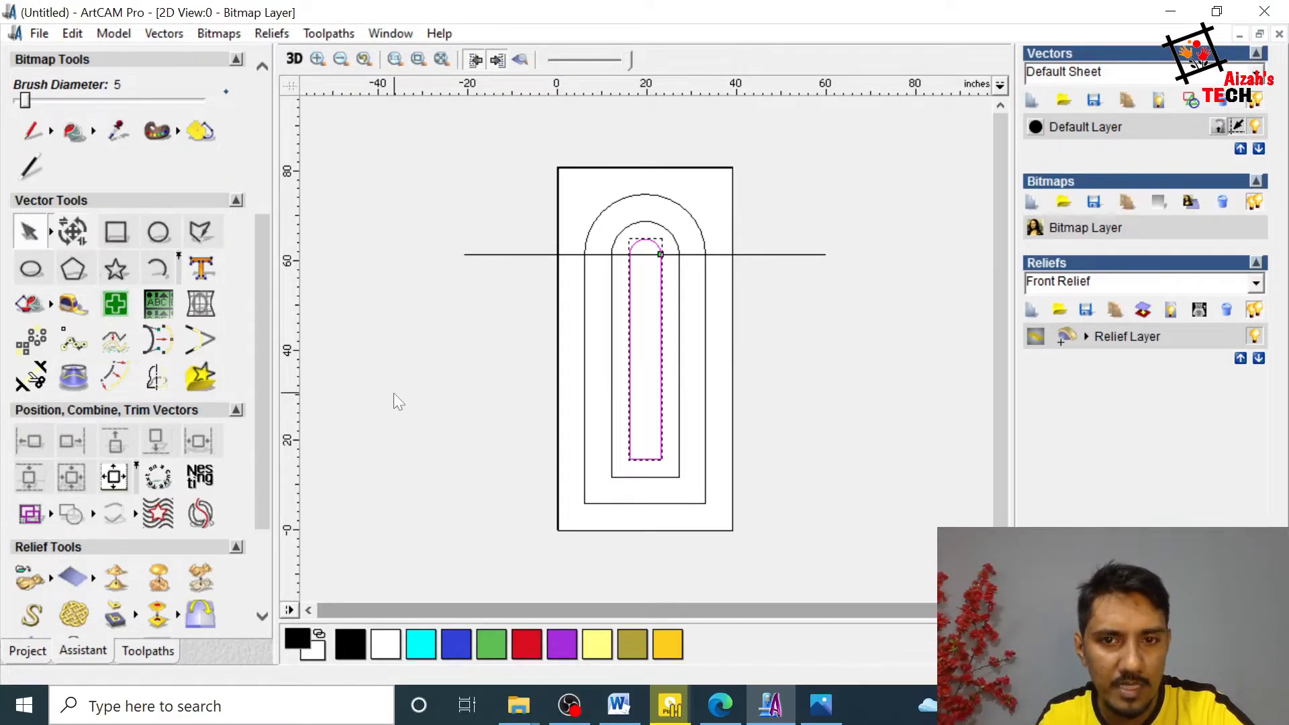
{"action": "left_click", "coordinate": [662, 448]}
{"action": "left_click", "coordinate": [659, 446]}
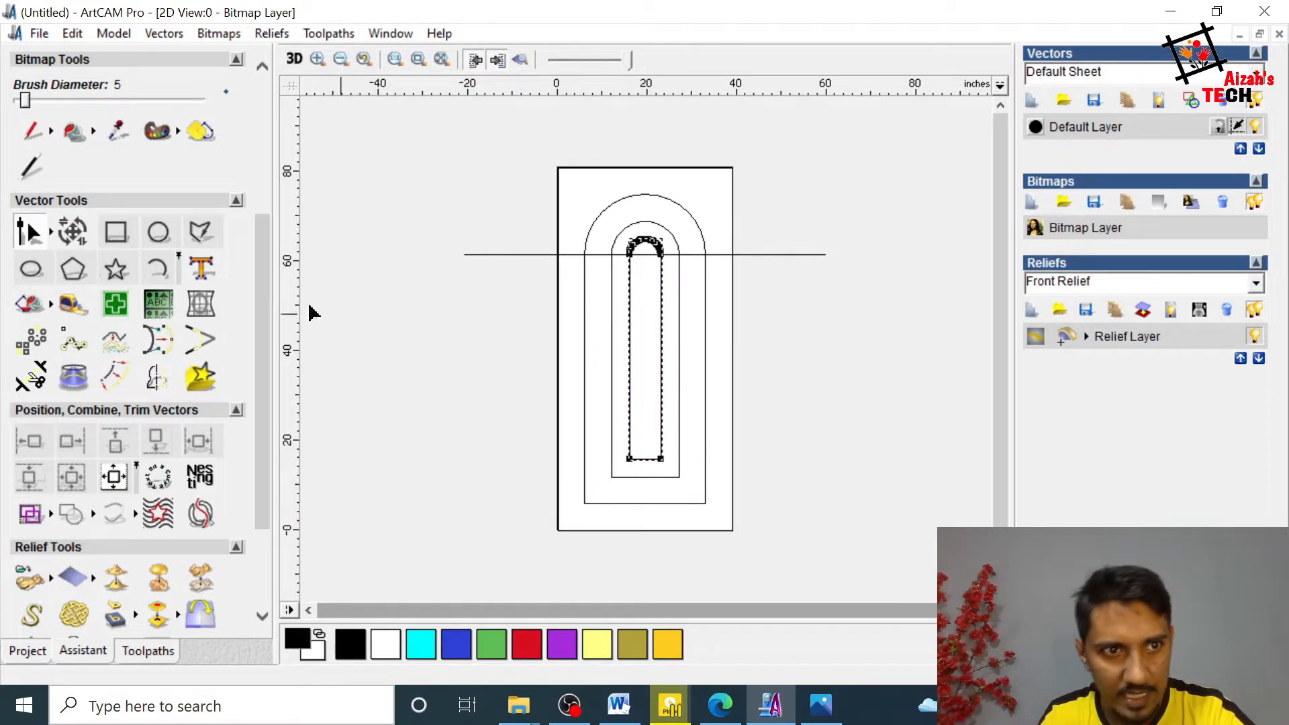
{"action": "left_click", "coordinate": [51, 234]}
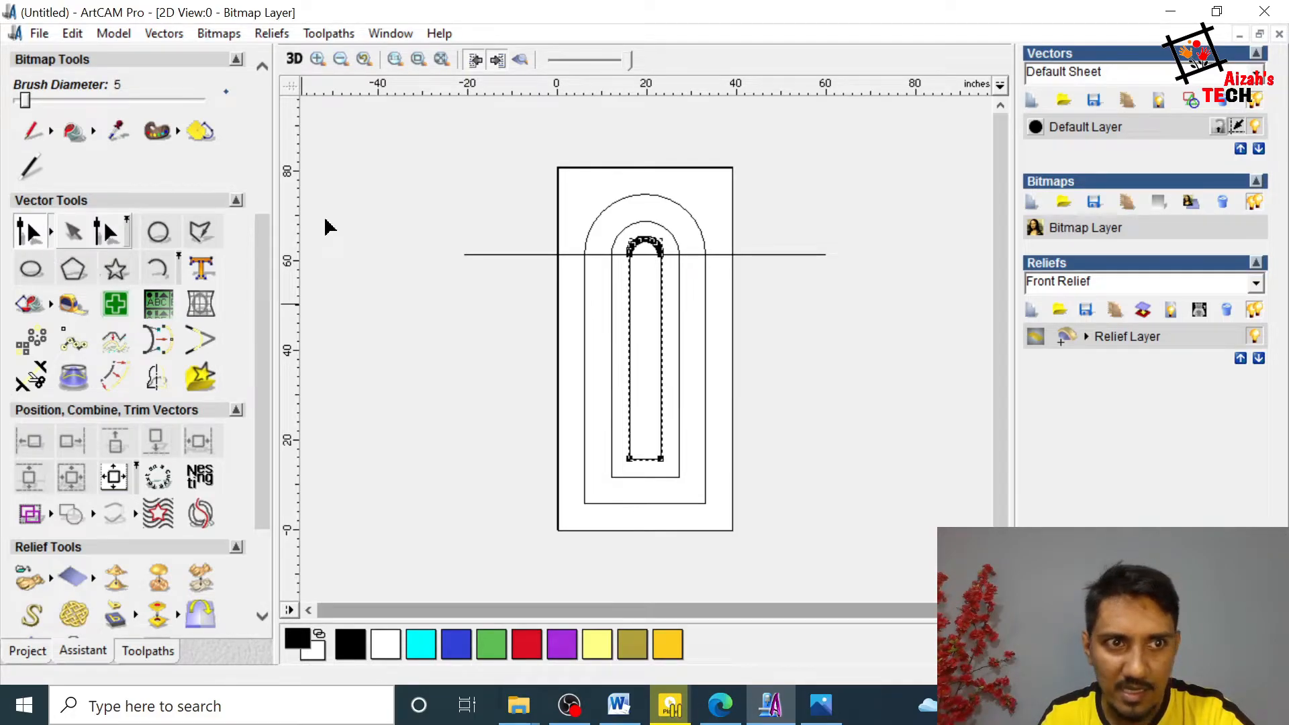
{"action": "left_click", "coordinate": [769, 444]}
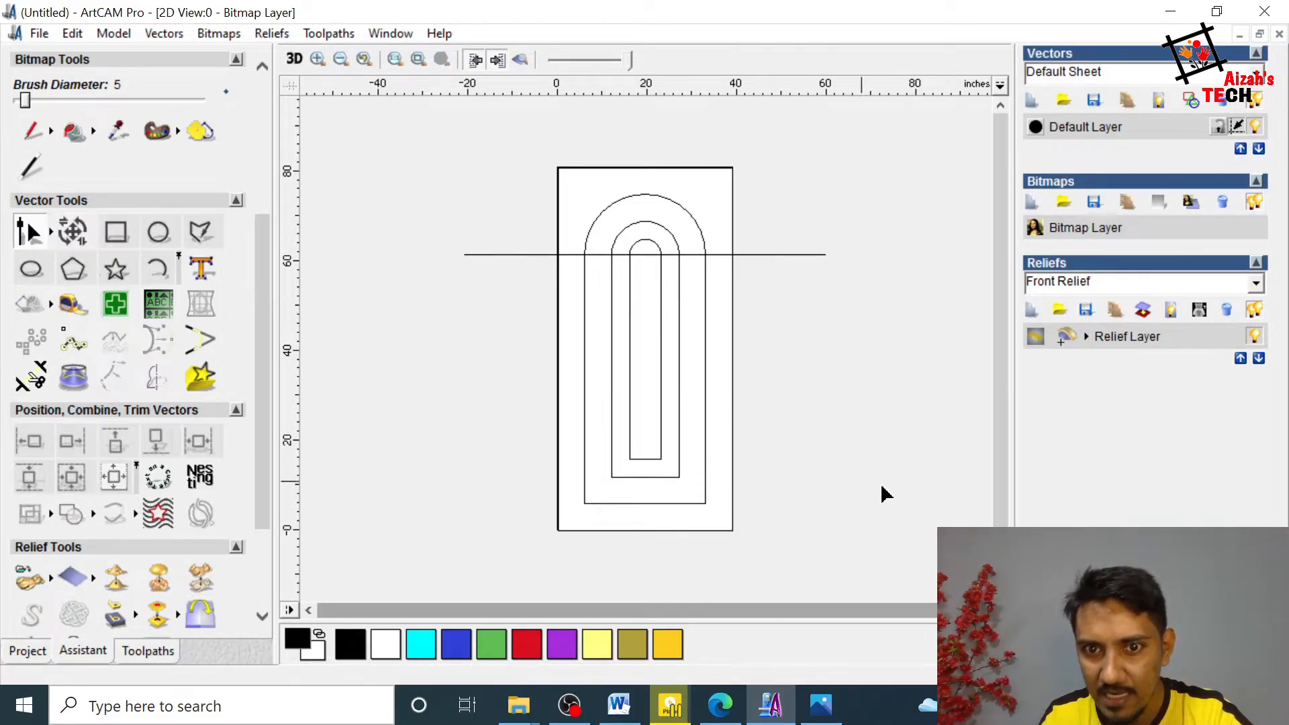
{"action": "left_click", "coordinate": [661, 460]}
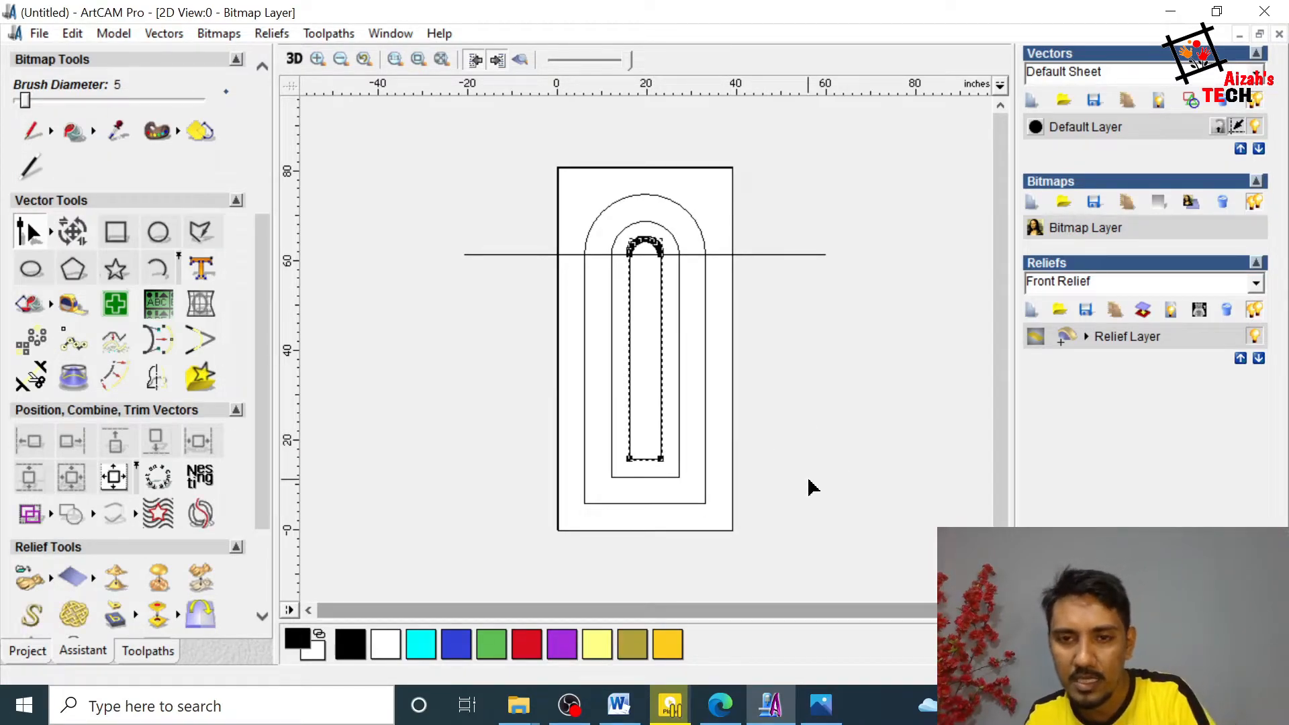
{"action": "left_click_drag", "start_coordinate": [616, 454], "coordinate": [680, 479]}
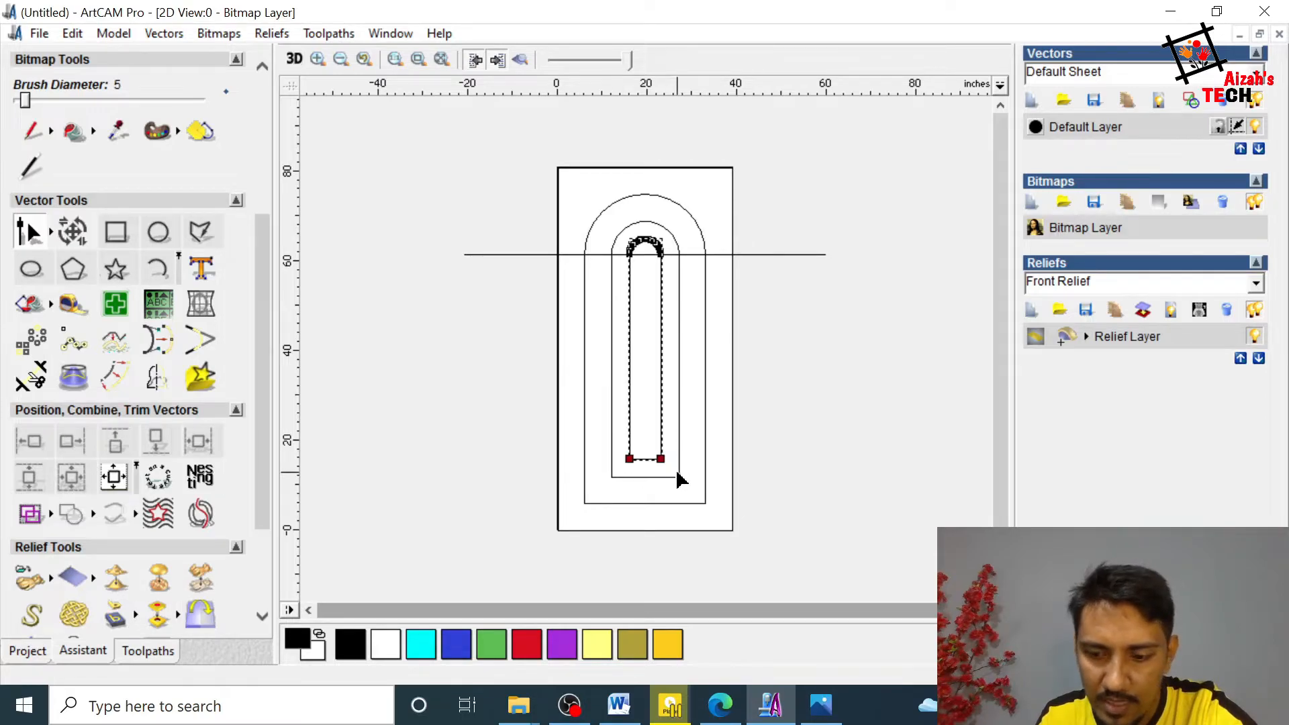
{"action": "key", "text": "Down"}
{"action": "key", "text": "Down"}
{"action": "key", "text": "Down"}
{"action": "key", "text": "Down"}
{"action": "key", "text": "Down"}
{"action": "key", "text": "Down"}
{"action": "key", "text": "Down"}
{"action": "key", "text": "Down"}
{"action": "key", "text": "Down"}
{"action": "key", "text": "Down"}
{"action": "key", "text": "Down"}
{"action": "key", "text": "Down"}
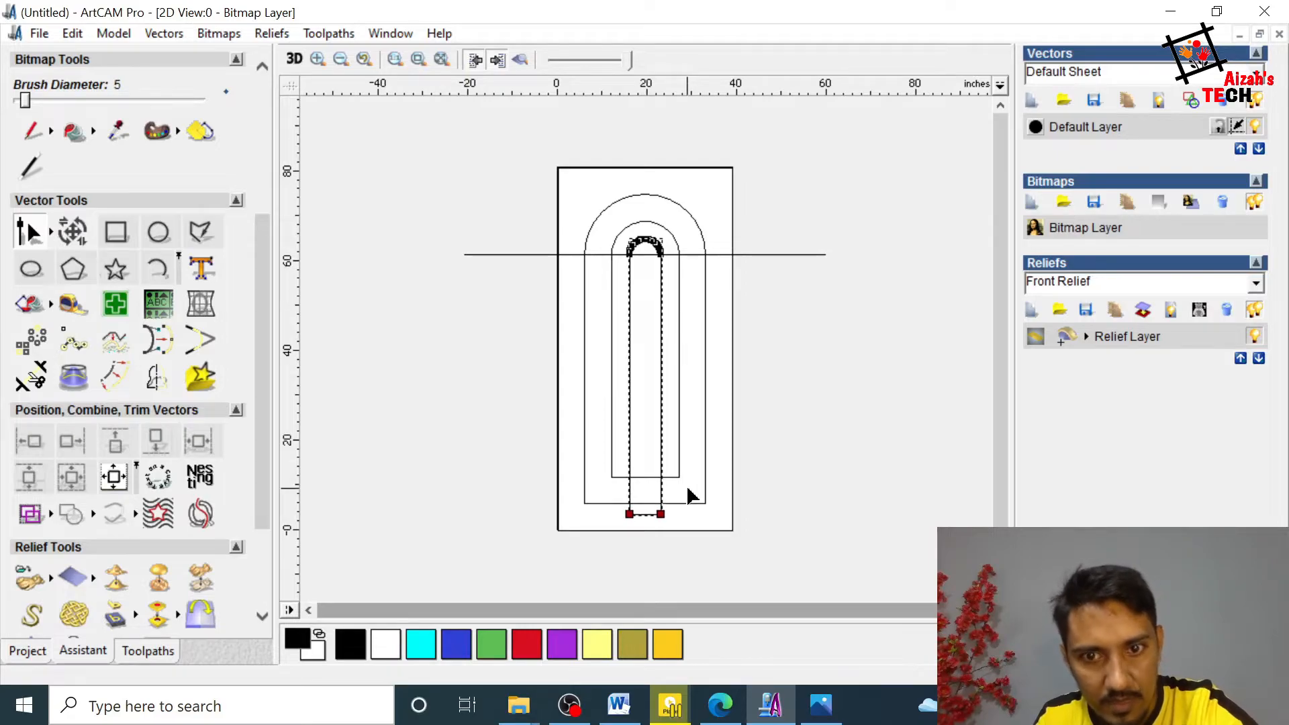
Step: Move the middle arch's two bottom nodes down to just above the door's bottom edge and deselect the arch
{"action": "left_click", "coordinate": [677, 477]}
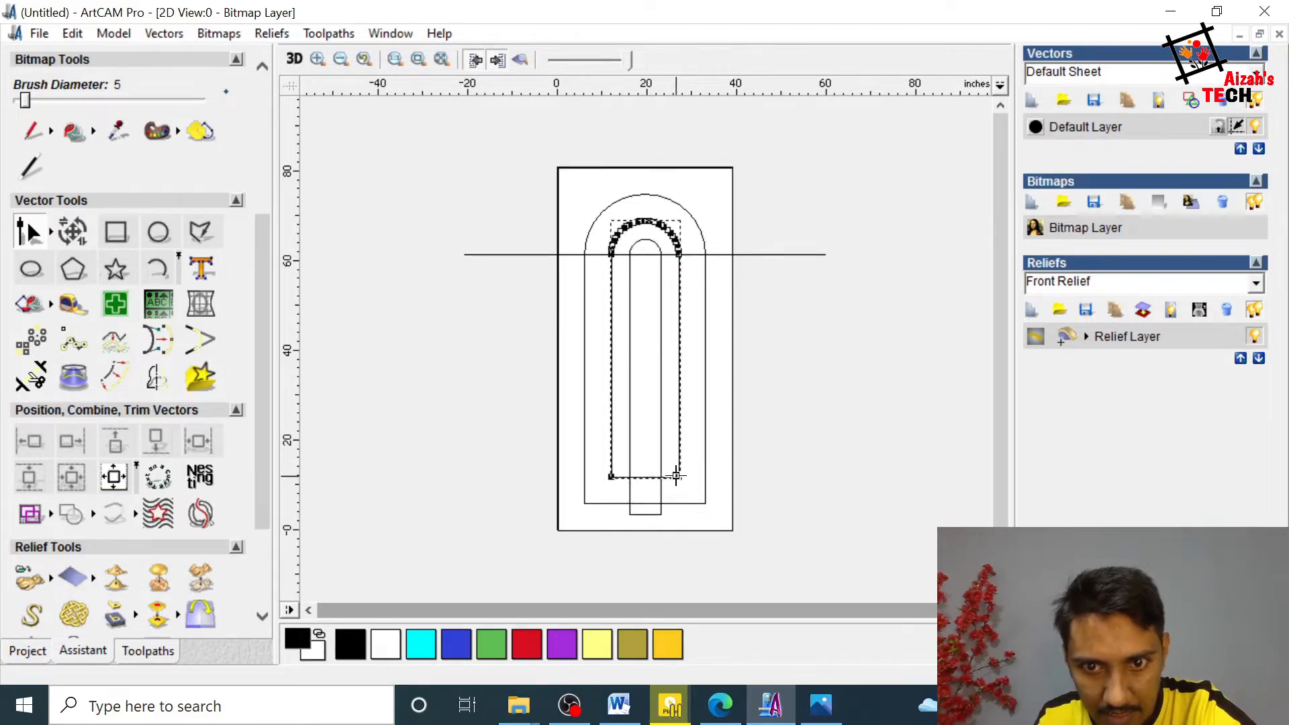
{"action": "left_click_drag", "start_coordinate": [697, 470], "coordinate": [612, 527]}
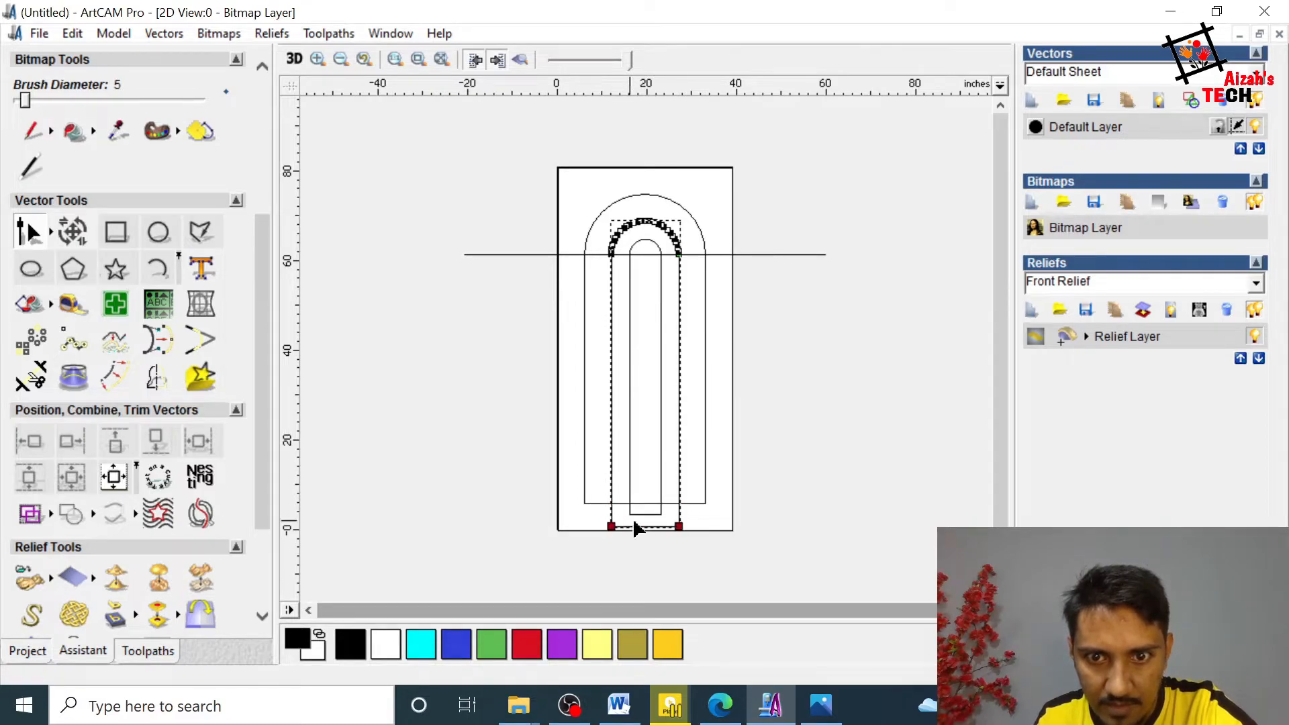
{"action": "left_click", "coordinate": [787, 500]}
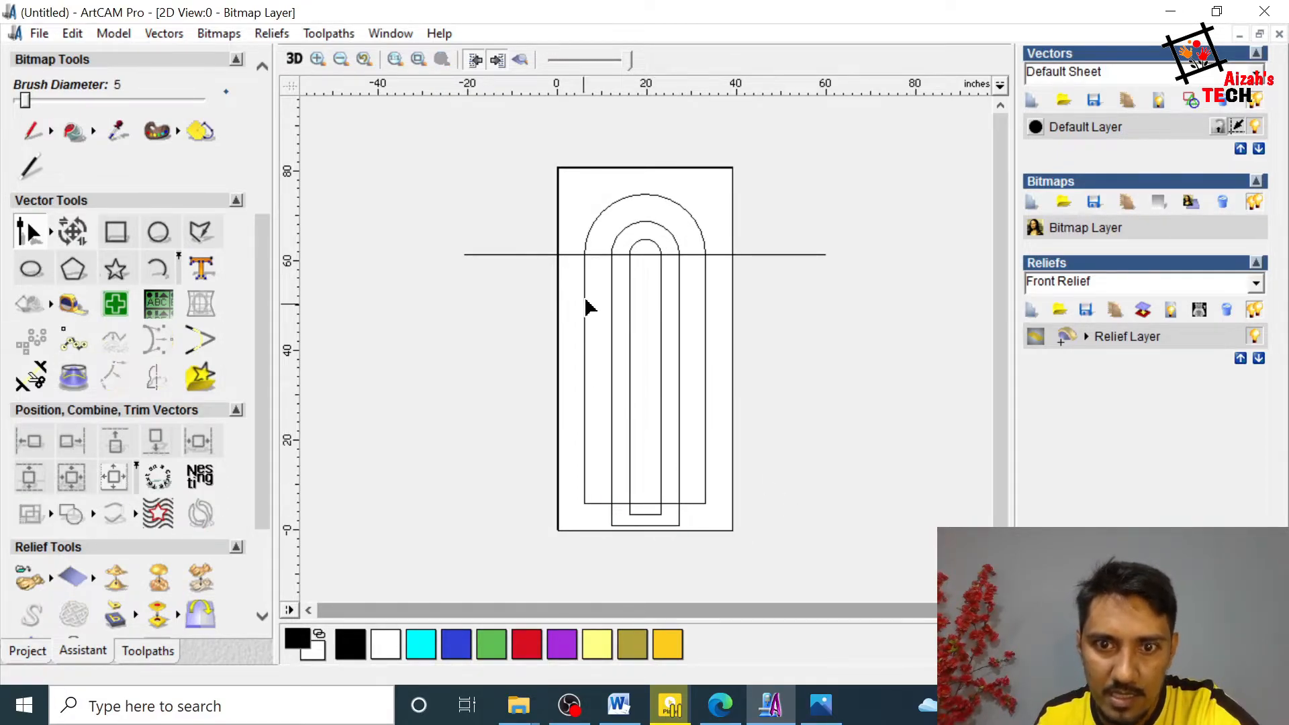
Step: Trim the arch ends below the outer arch's bottom line and that line's two gaps beside the centre panel, and leave the Trim Tool
{"action": "left_click", "coordinate": [27, 381]}
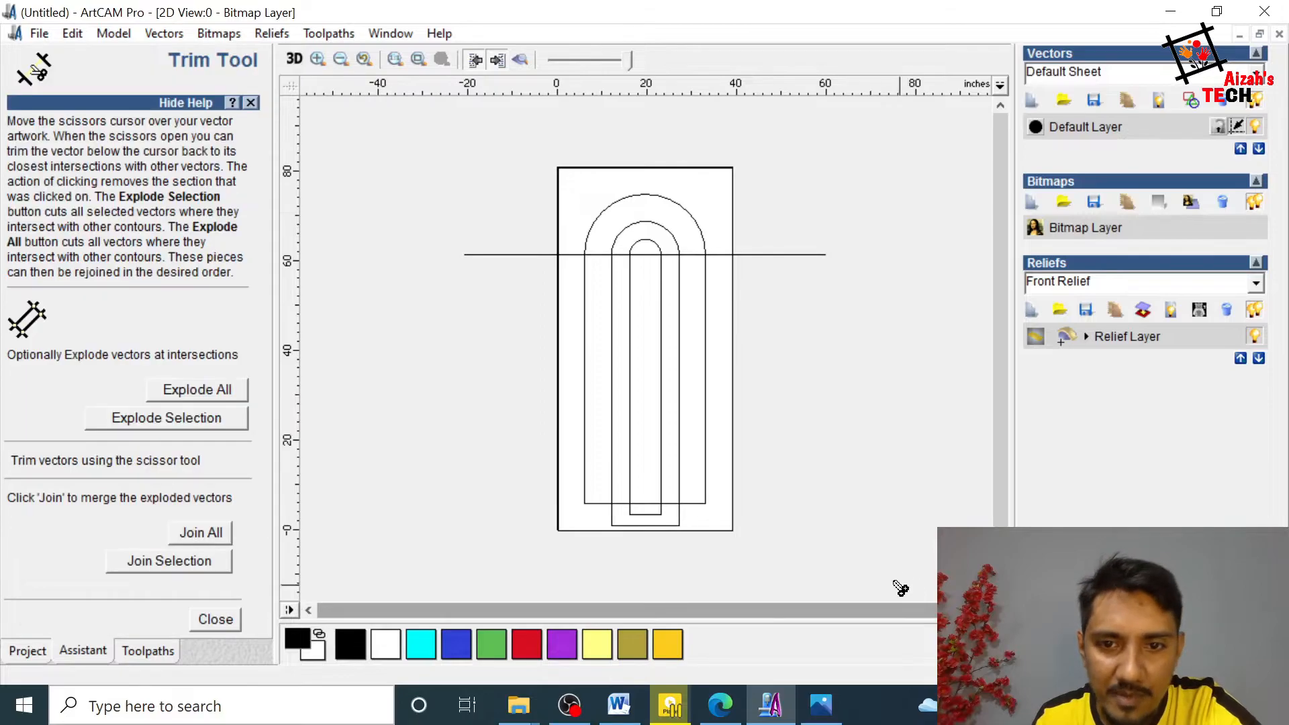
{"action": "left_click", "coordinate": [677, 521]}
{"action": "left_click", "coordinate": [671, 505]}
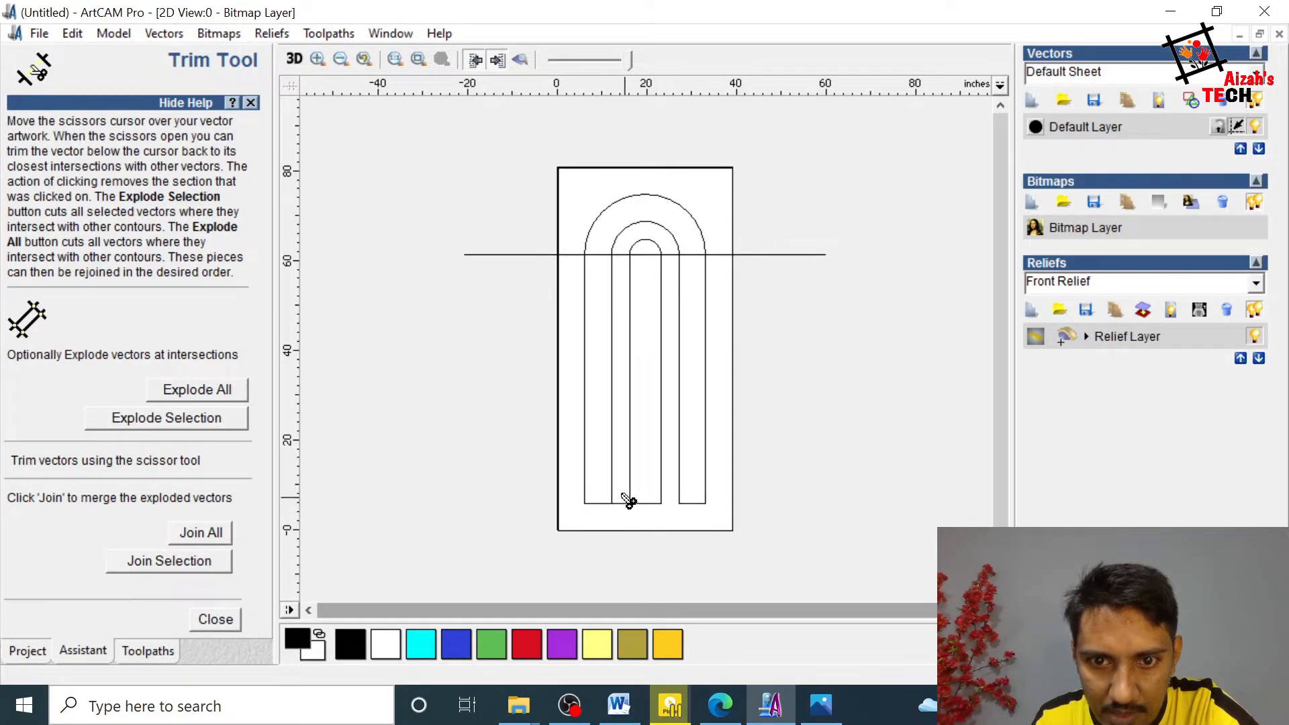
{"action": "left_click", "coordinate": [621, 505]}
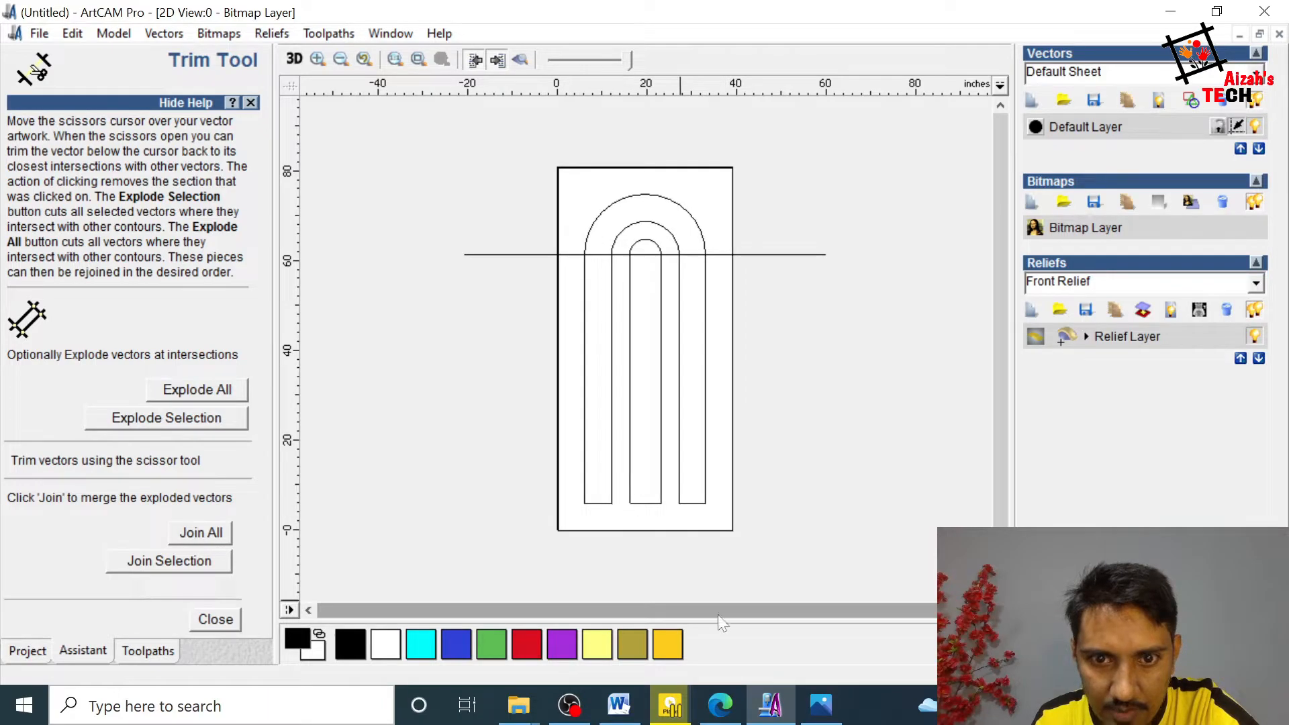
{"action": "left_click", "coordinate": [215, 620]}
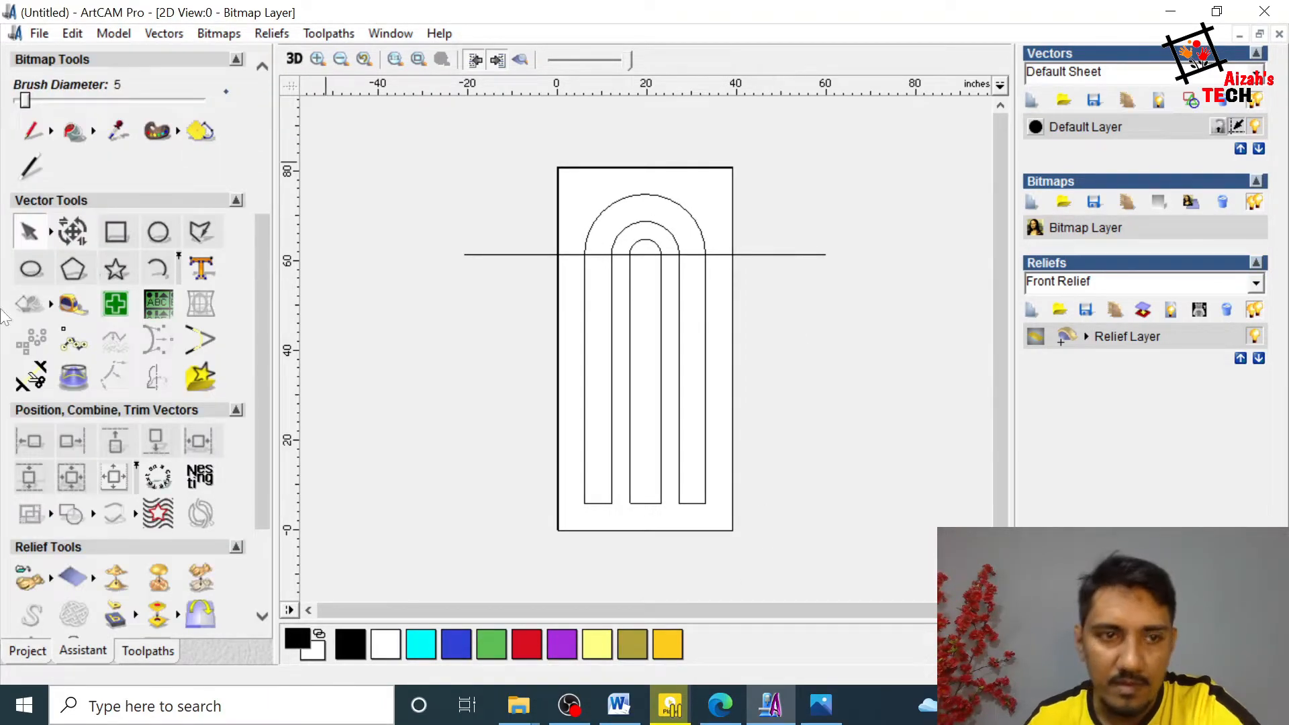
Step: Offset the horizontal line across the arches by 4 inches outwards/right, keeping the original, and deselect it
{"action": "left_click", "coordinate": [796, 255]}
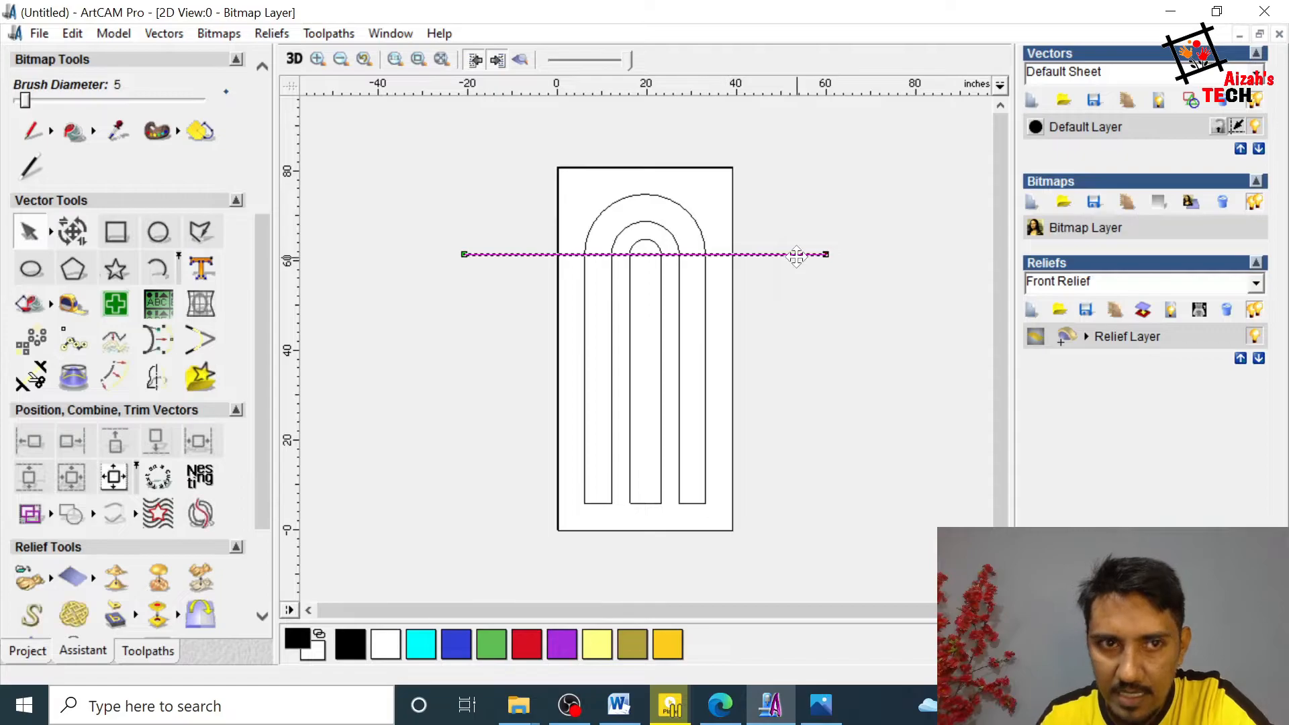
{"action": "left_click", "coordinate": [116, 366]}
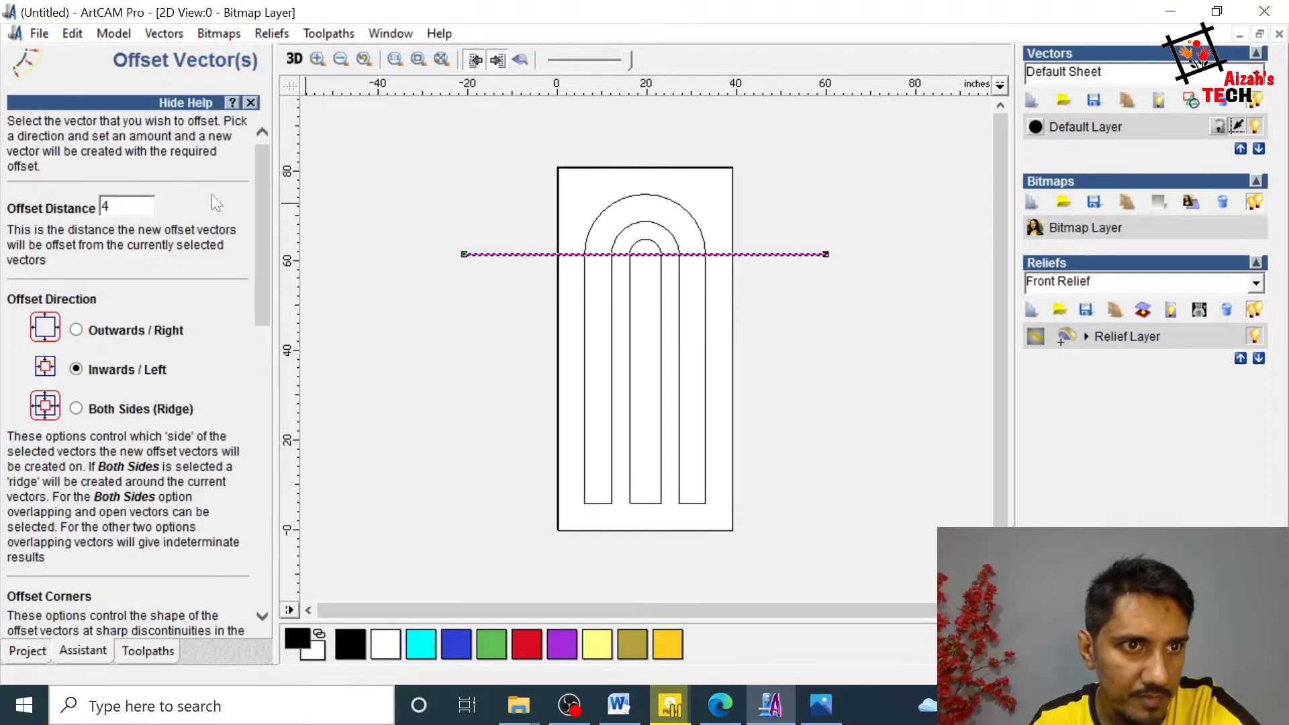
{"action": "left_click", "coordinate": [82, 328]}
{"action": "left_click_drag", "start_coordinate": [264, 280], "coordinate": [209, 574]}
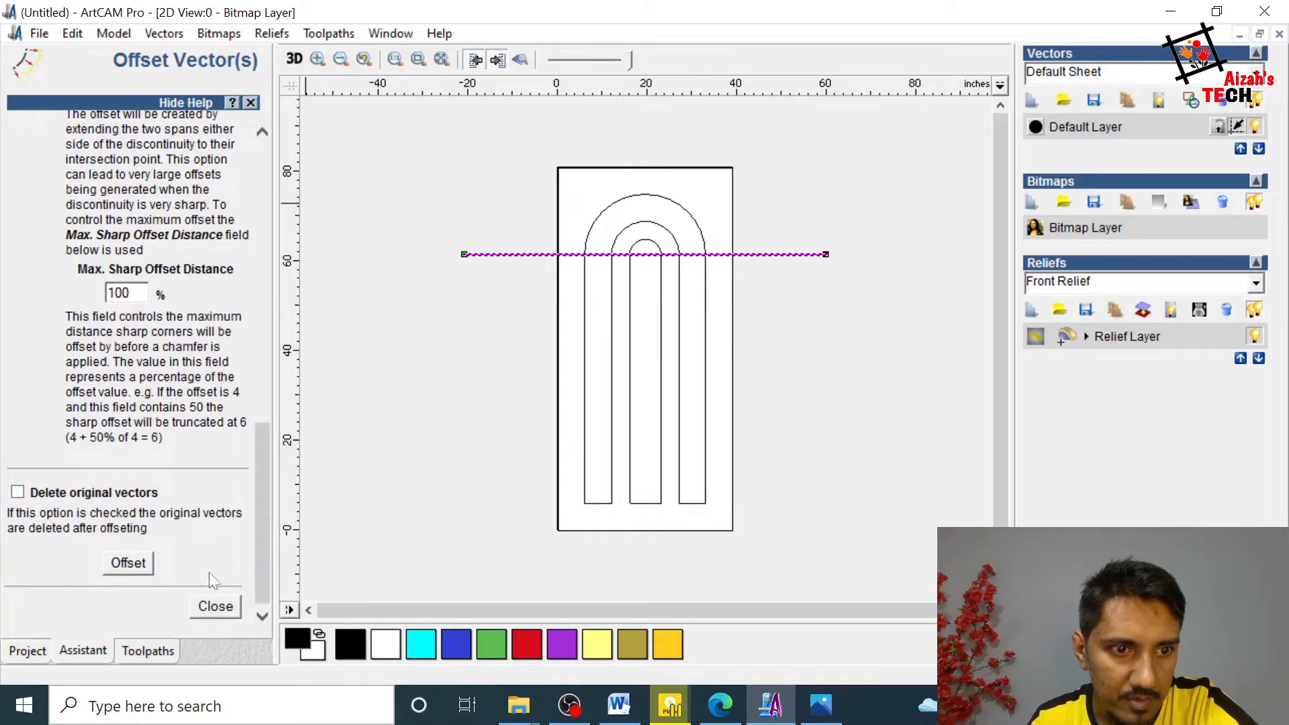
{"action": "left_click", "coordinate": [129, 563]}
{"action": "left_click", "coordinate": [831, 342]}
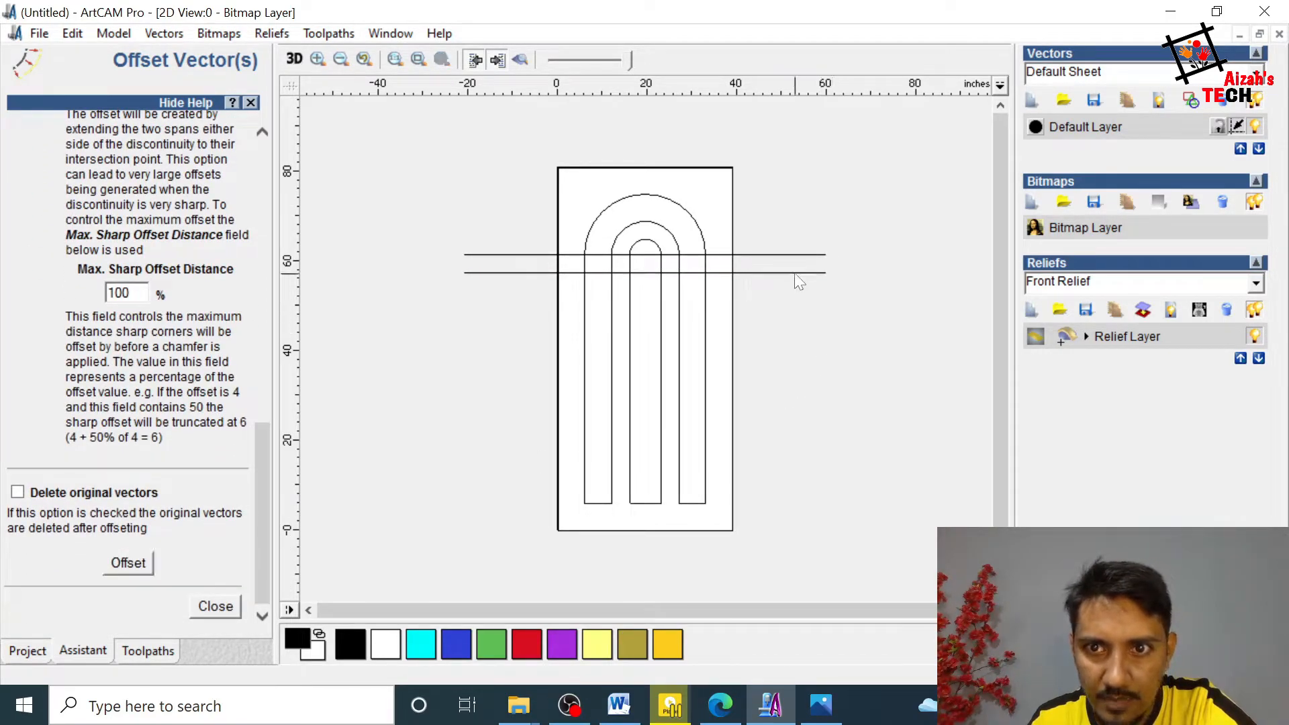
Step: Join the two horizontal lines with a line at one end and close the vector with a line at the other, forming a crossbar
{"action": "left_click", "coordinate": [796, 272]}
{"action": "left_click", "coordinate": [796, 255], "text": "shift"}
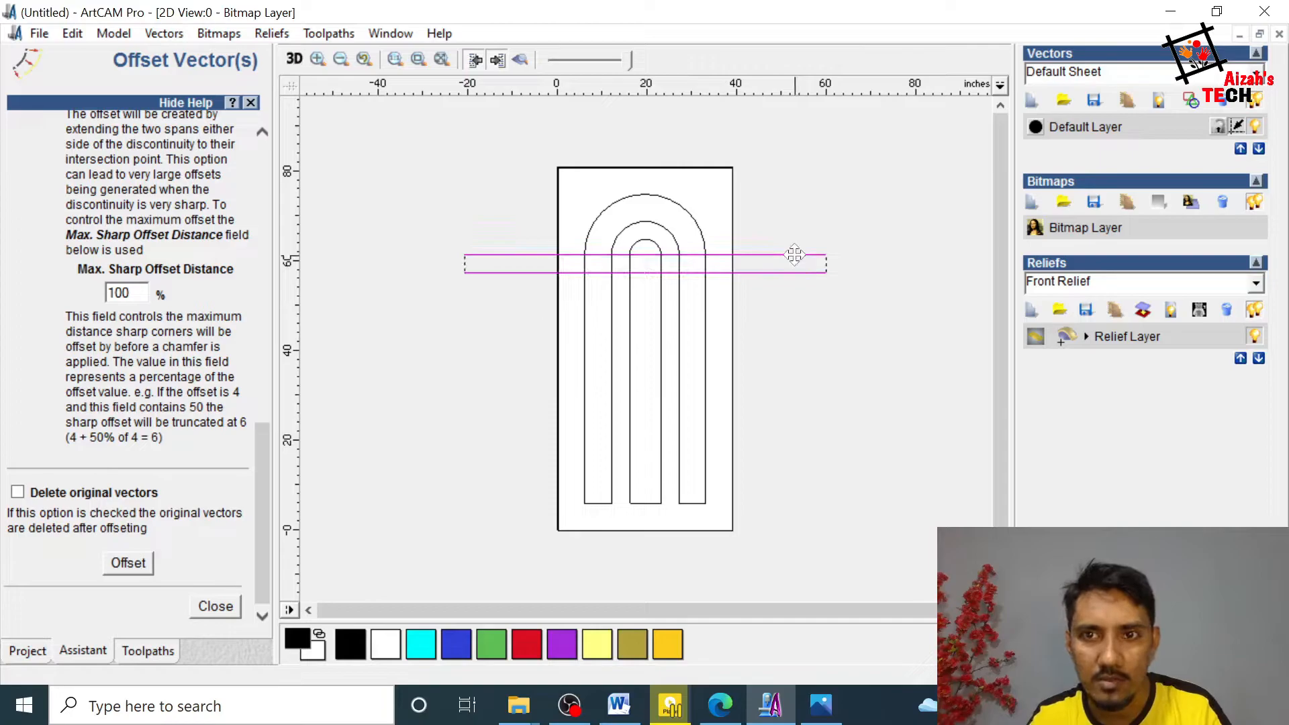
{"action": "left_click", "coordinate": [205, 607]}
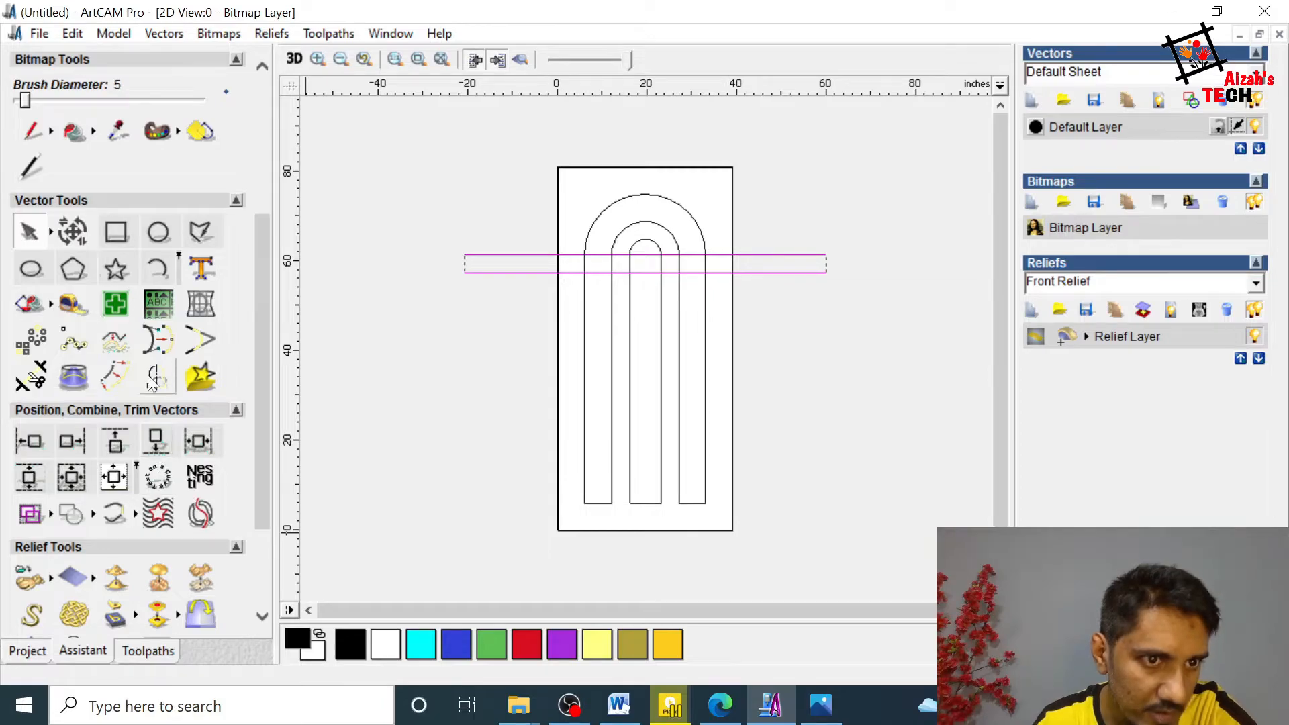
{"action": "scroll", "coordinate": [112, 465], "scroll_direction": "down", "scroll_amount": 3}
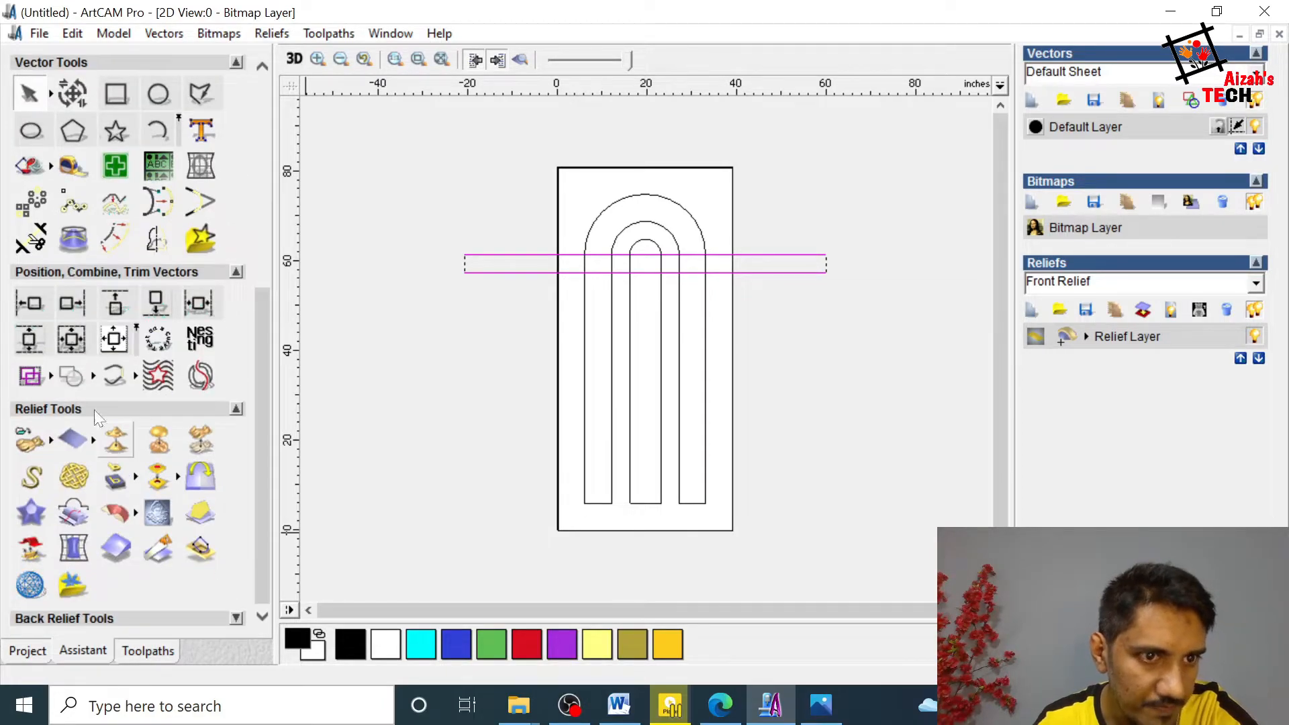
{"action": "left_click", "coordinate": [135, 379]}
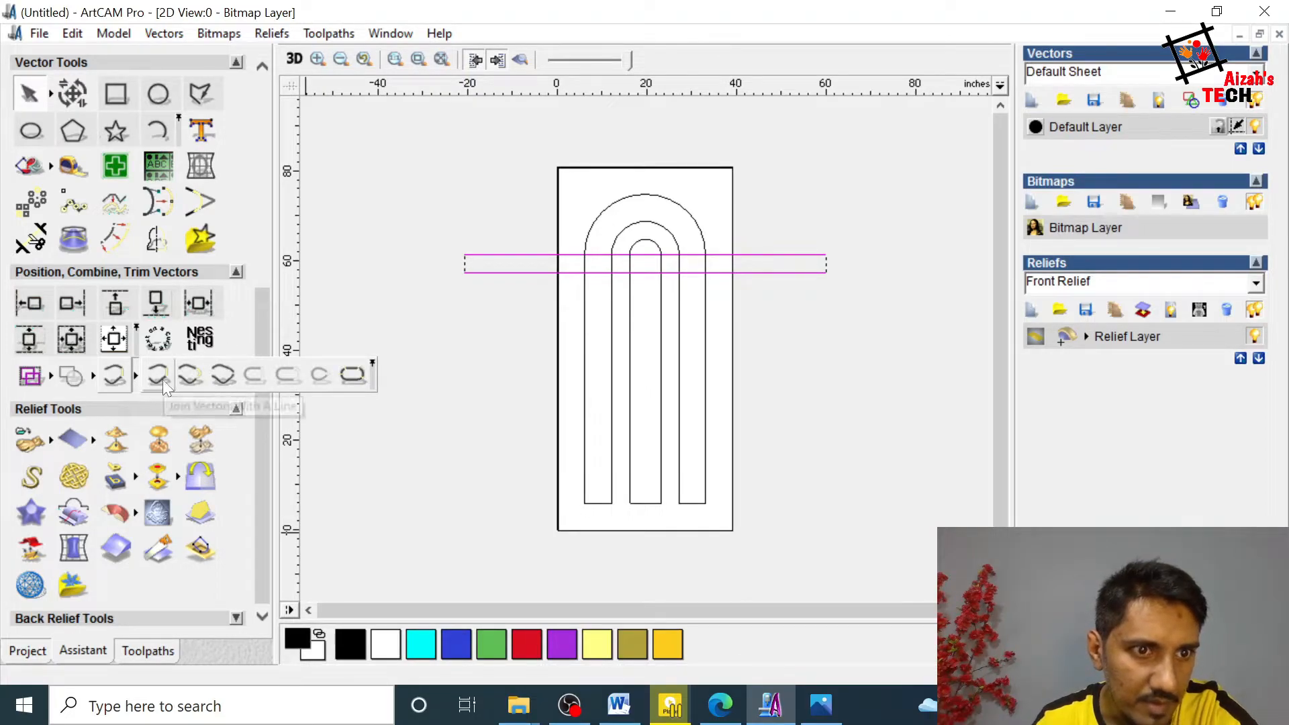
{"action": "left_click", "coordinate": [112, 380]}
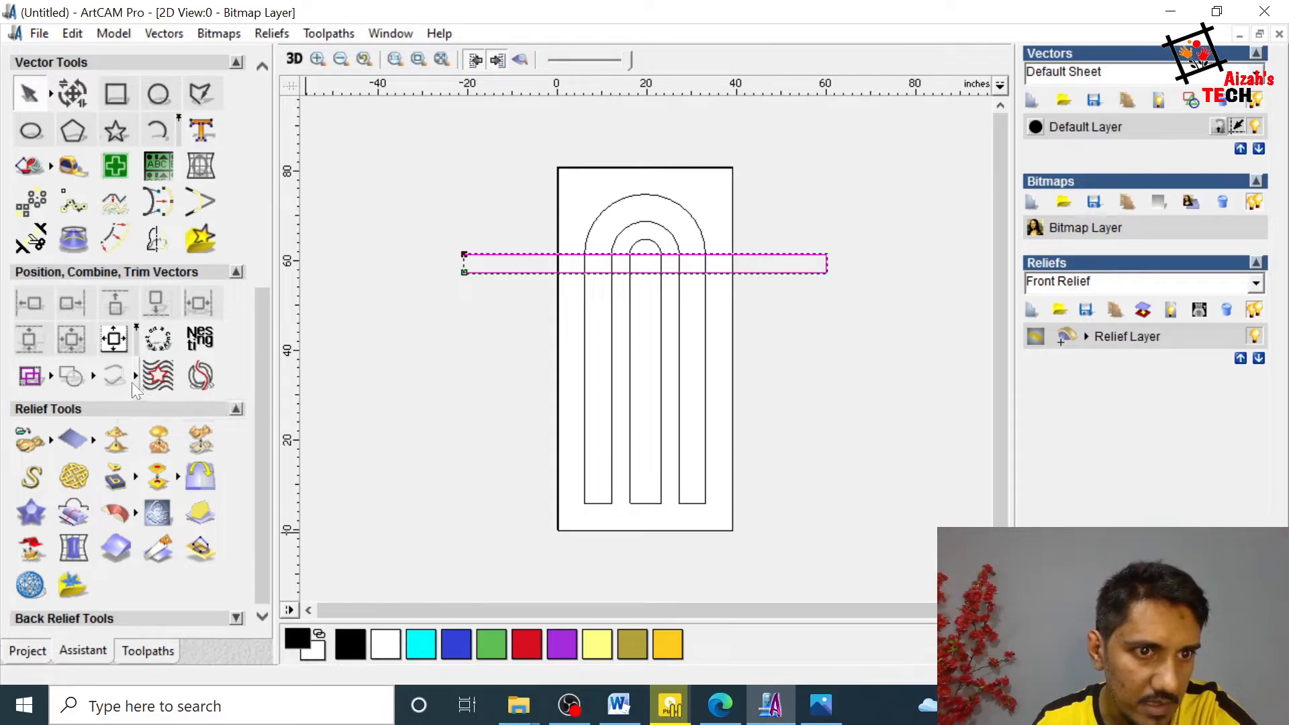
{"action": "left_click", "coordinate": [131, 382]}
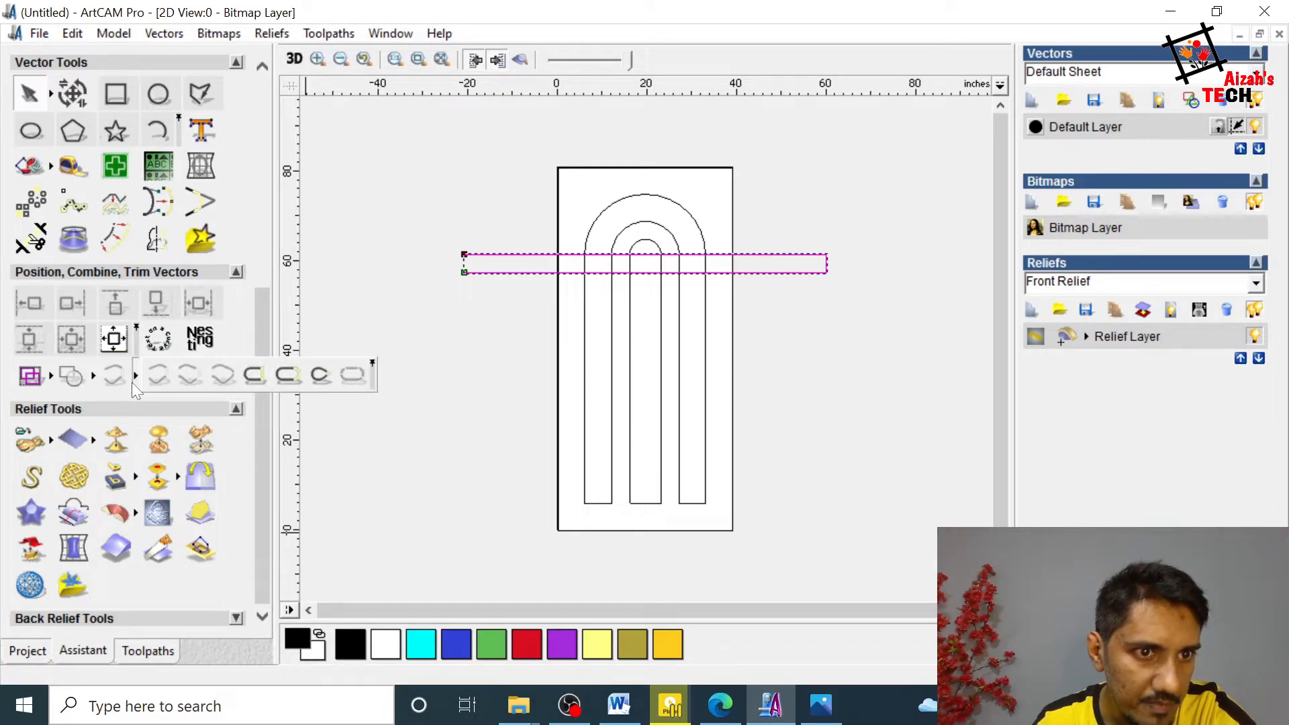
{"action": "left_click", "coordinate": [260, 377]}
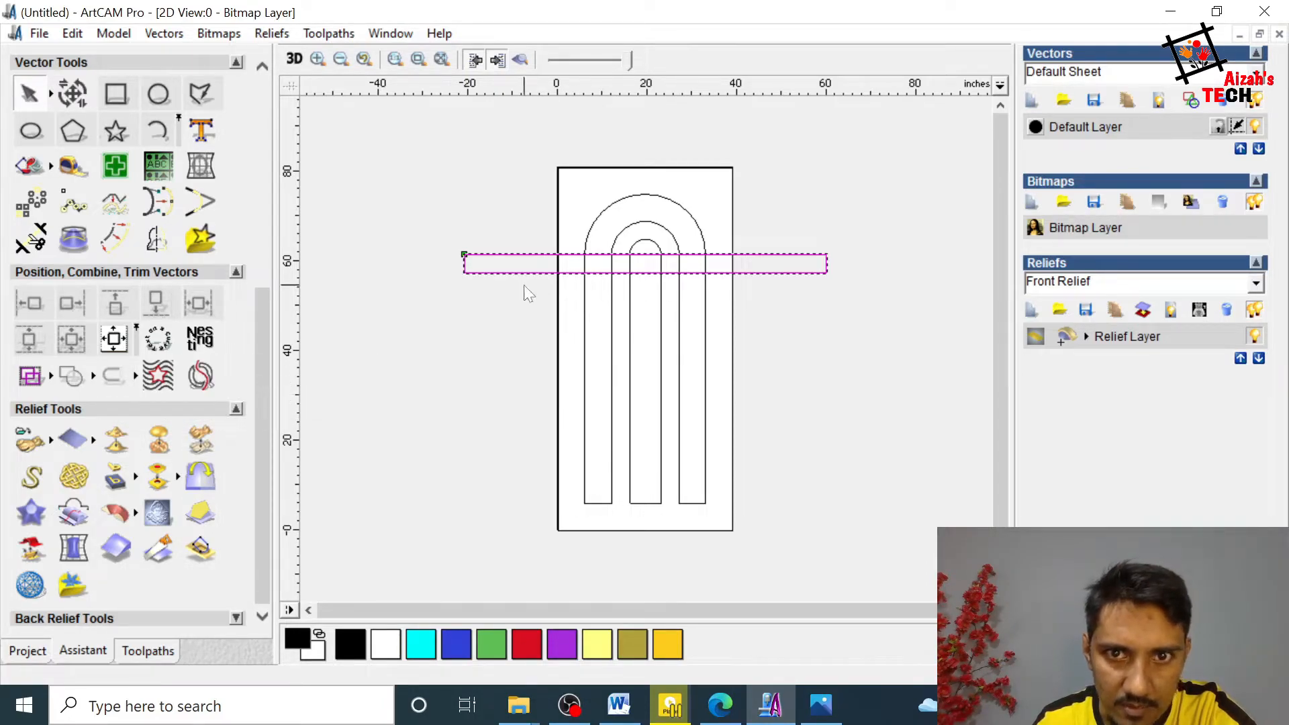
{"action": "left_click", "coordinate": [816, 352]}
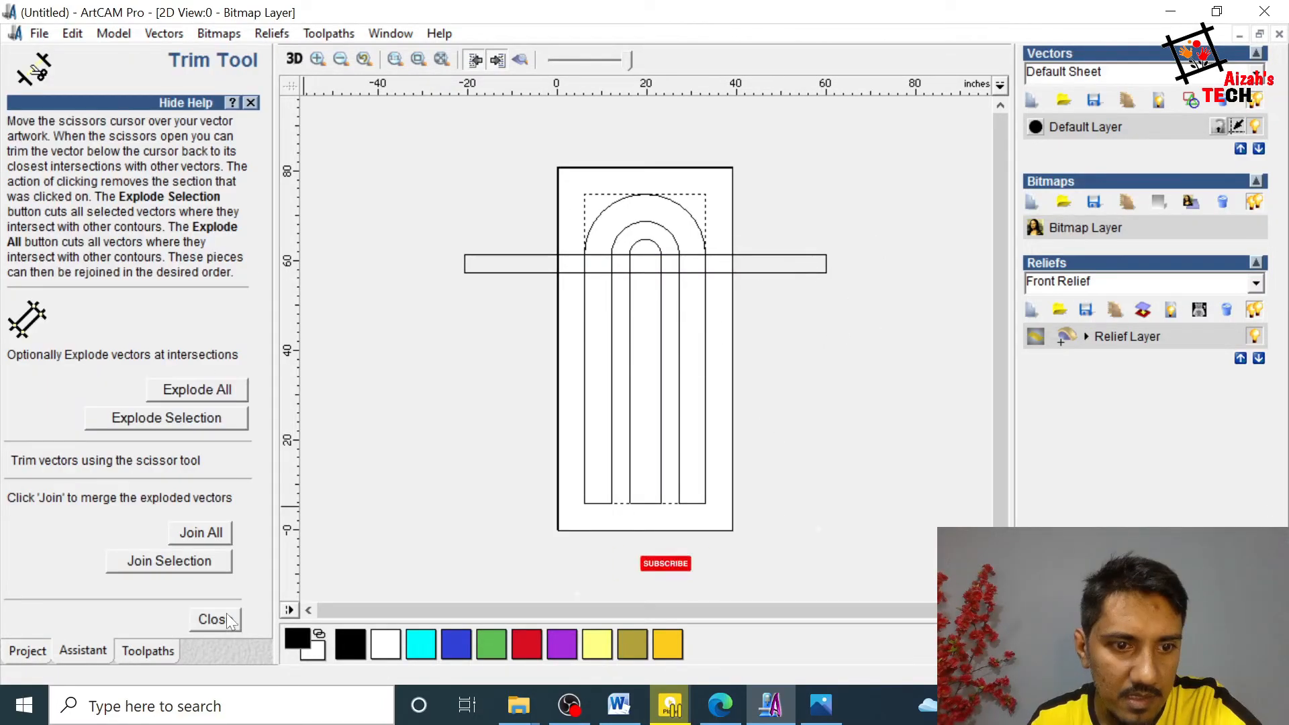
Step: Trim the sides of the outer and middle arches where they run through the crossbar, and leave the Trim Tool
{"action": "left_click", "coordinate": [227, 615]}
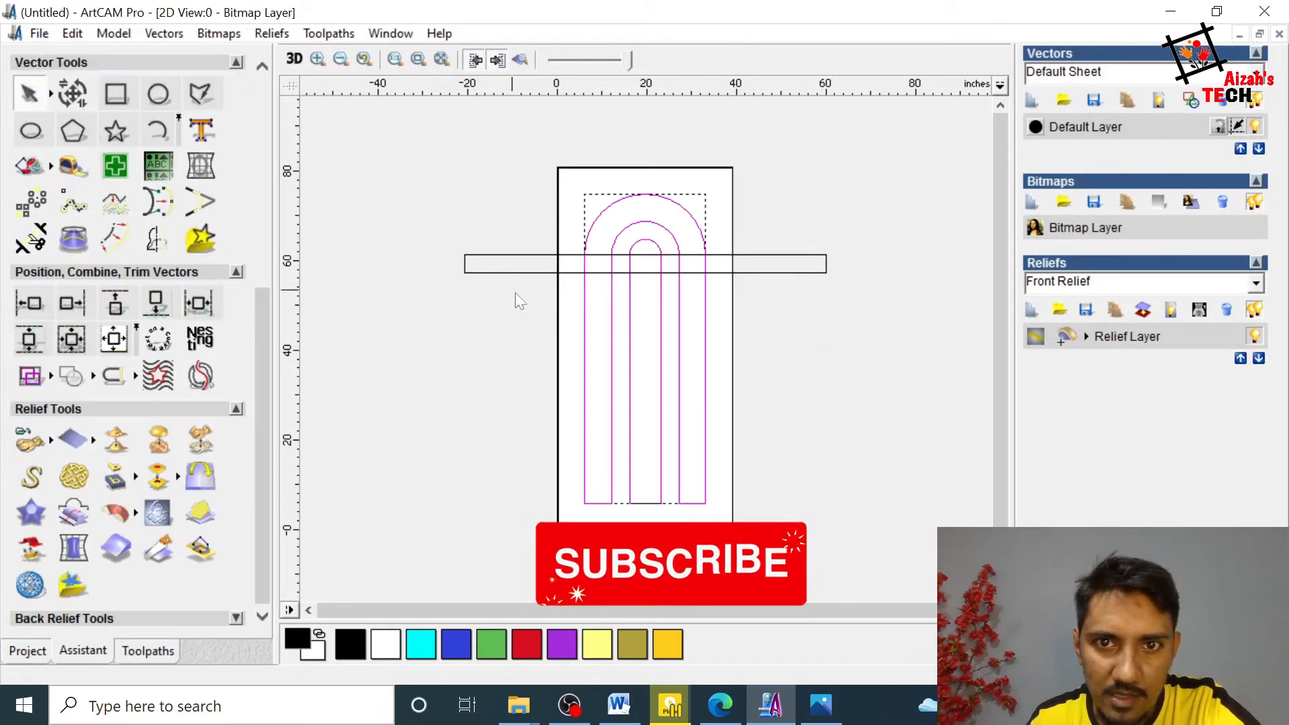
{"action": "left_click", "coordinate": [30, 238]}
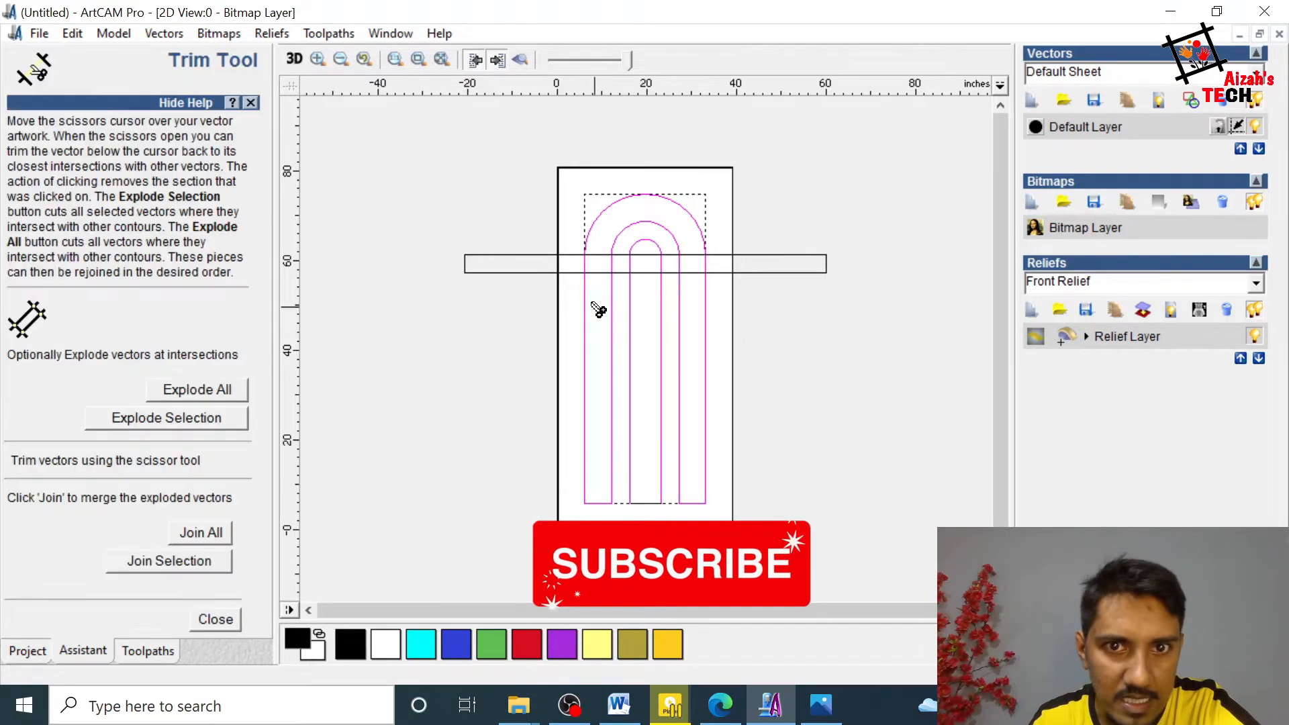
{"action": "left_click", "coordinate": [585, 265]}
{"action": "left_click", "coordinate": [612, 268]}
{"action": "left_click", "coordinate": [631, 266]}
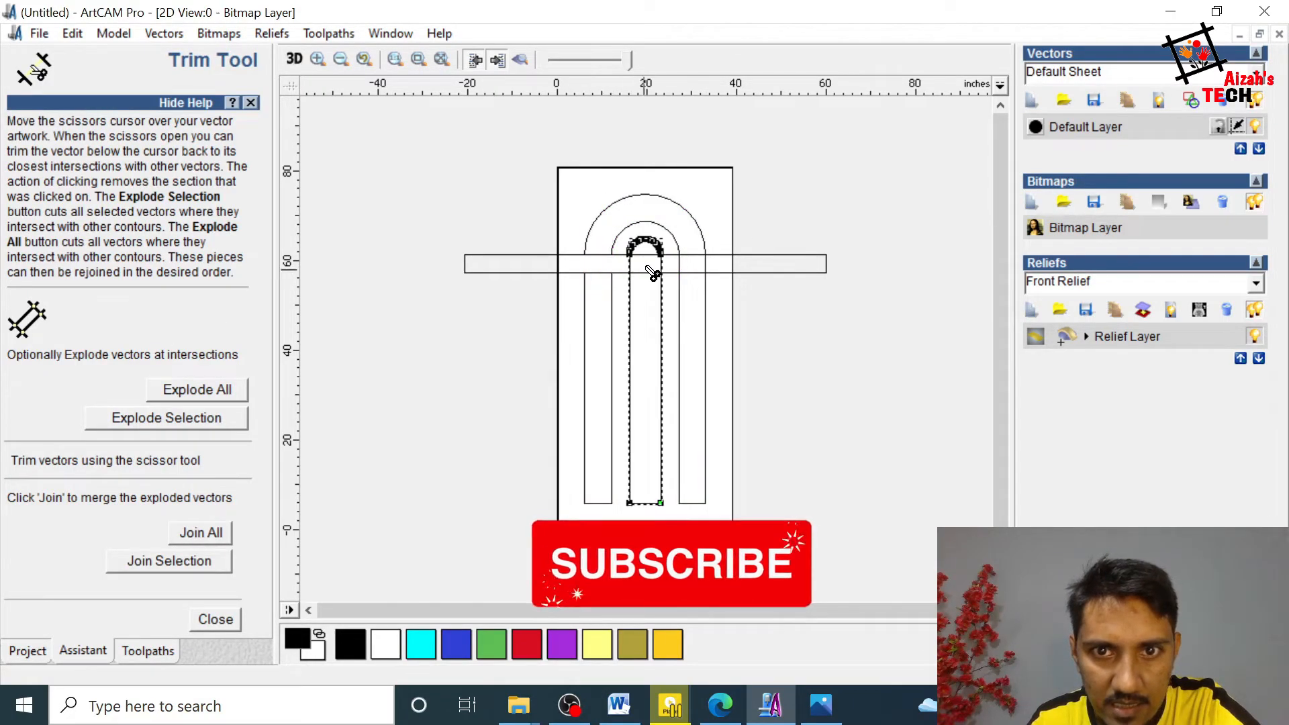
{"action": "left_click", "coordinate": [679, 266]}
{"action": "left_click", "coordinate": [705, 264]}
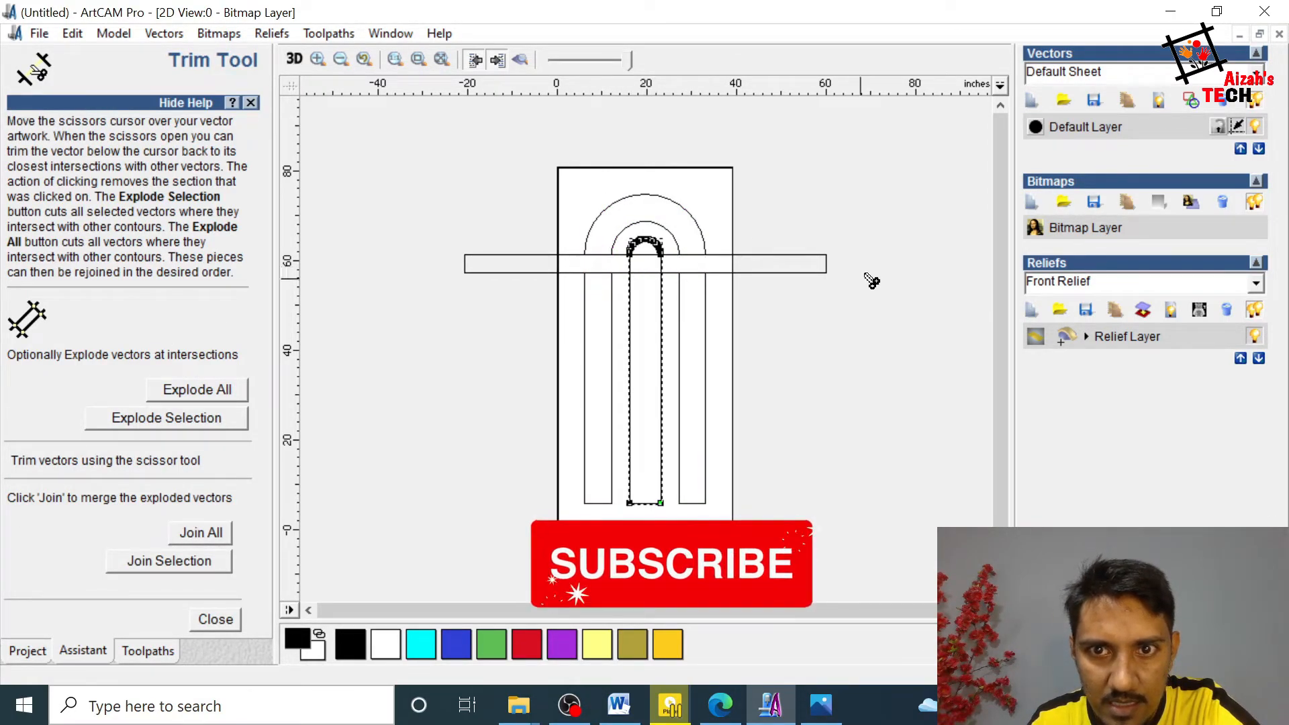
{"action": "key", "text": "Escape"}
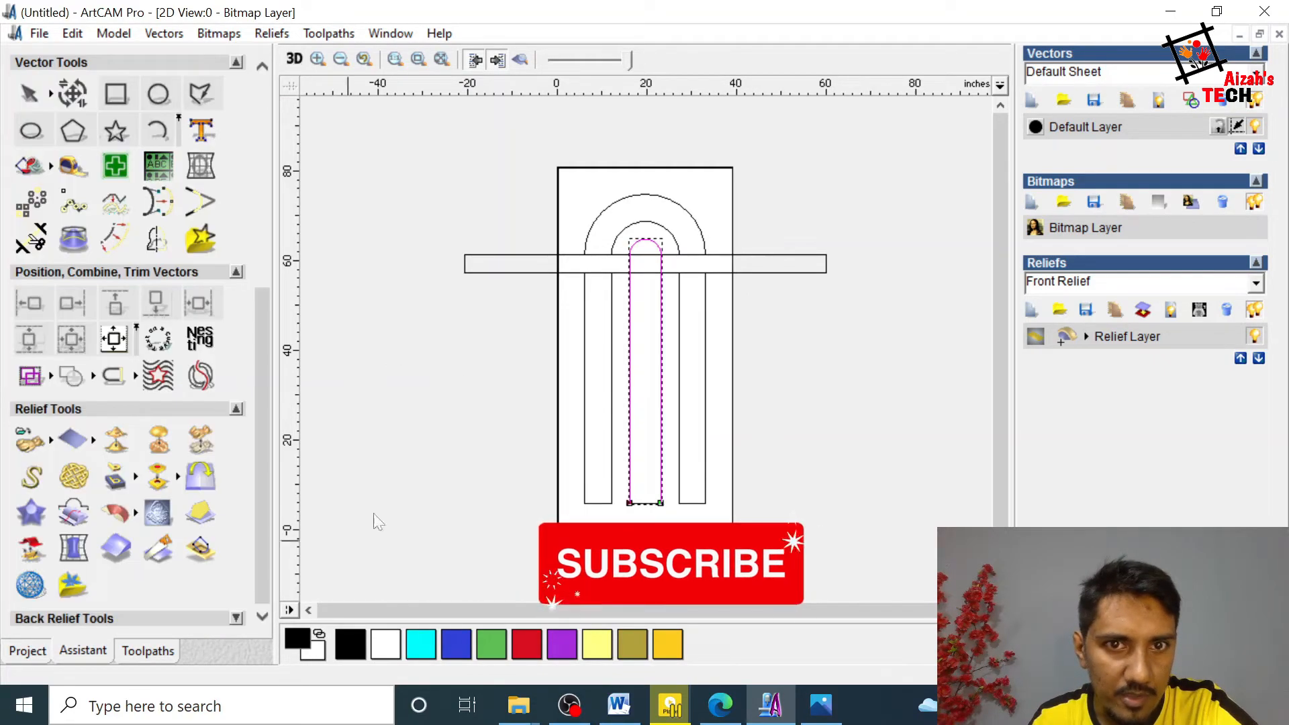
{"action": "left_click", "coordinate": [521, 273]}
{"action": "left_click", "coordinate": [584, 334], "text": "shift"}
{"action": "left_click", "coordinate": [869, 358]}
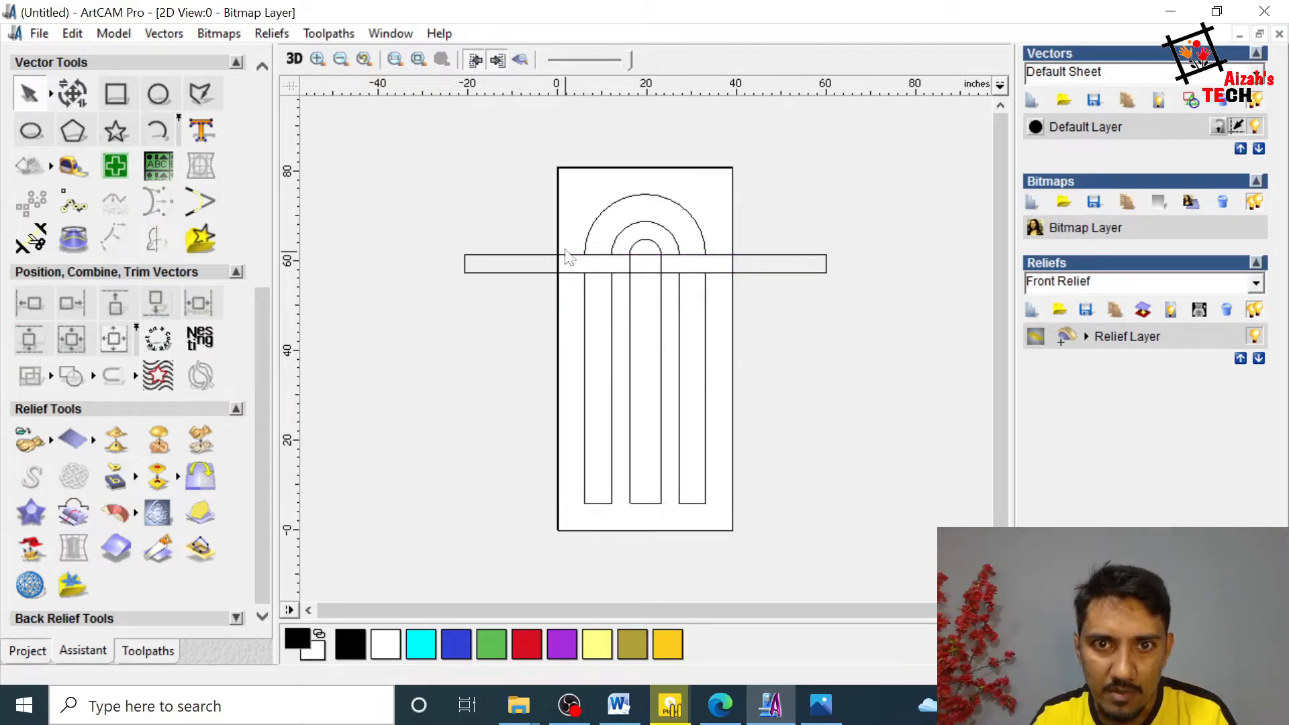
Step: Join the open pieces of the left side strip below the crossbar into one vector and deselect it
{"action": "left_click_drag", "start_coordinate": [572, 262], "coordinate": [629, 532]}
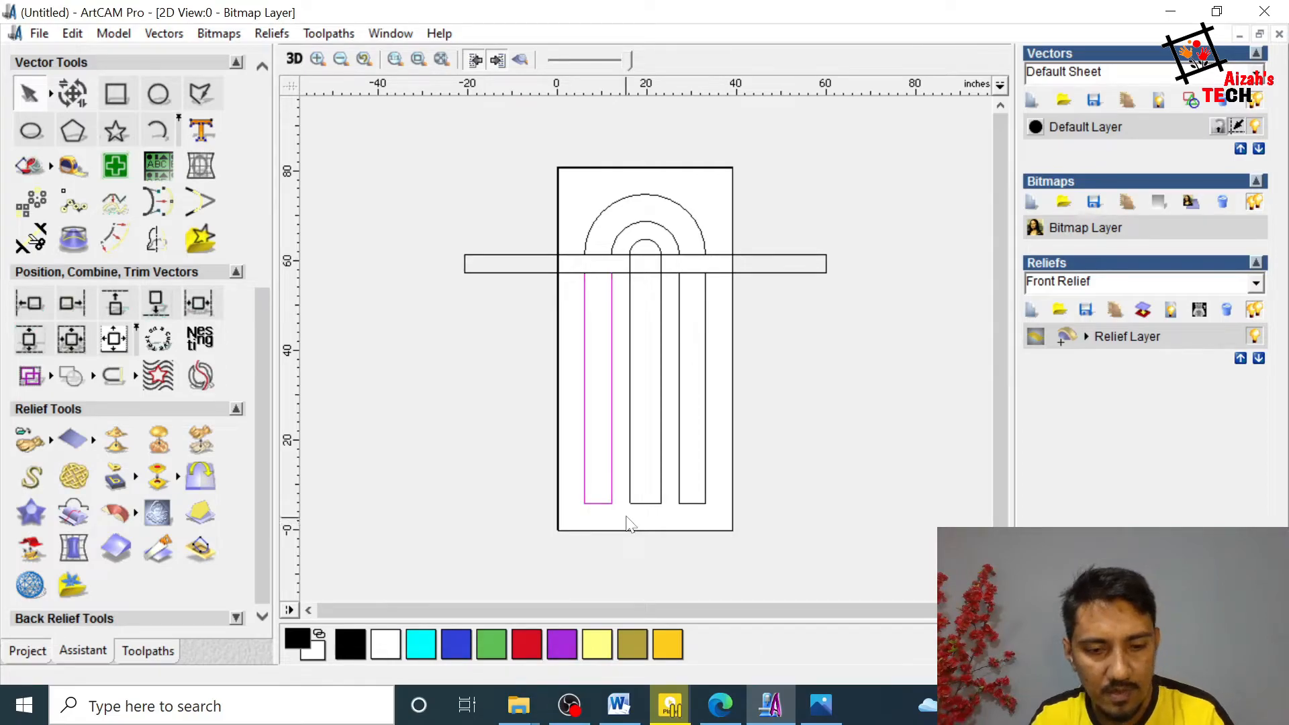
{"action": "key", "text": "j"}
{"action": "left_click", "coordinate": [248, 462]}
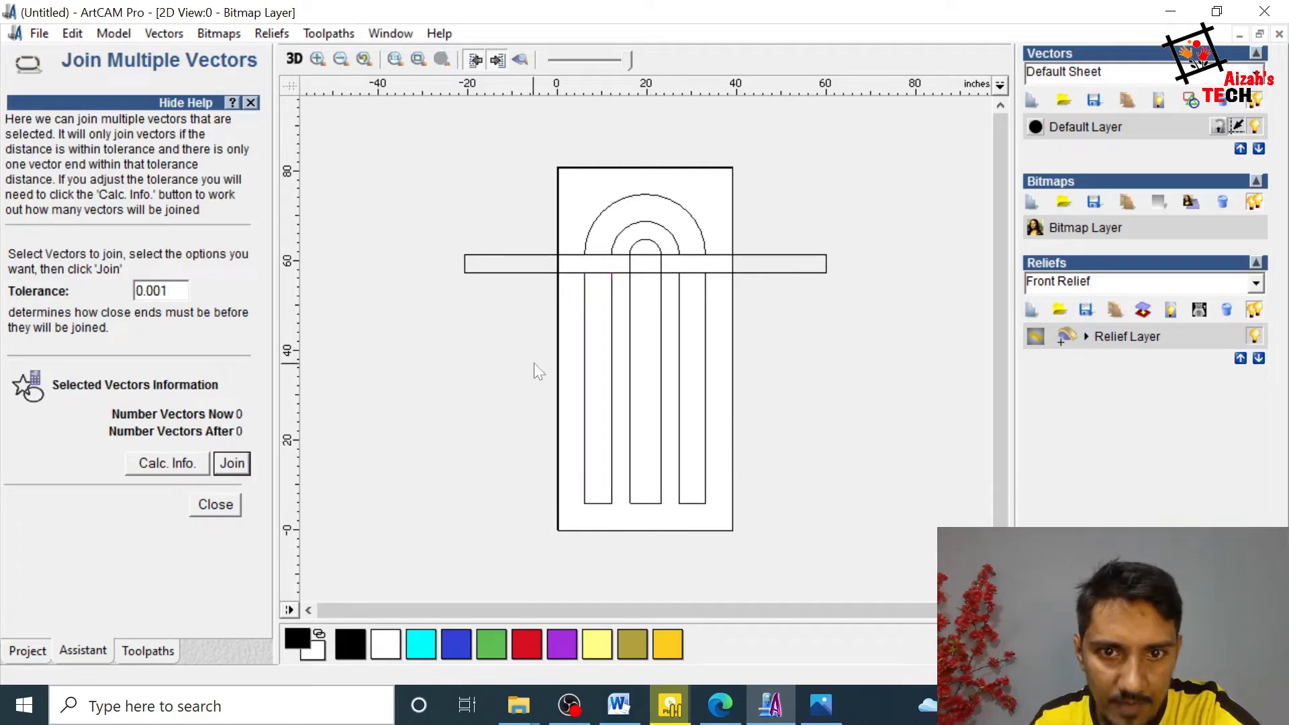
{"action": "left_click", "coordinate": [611, 371]}
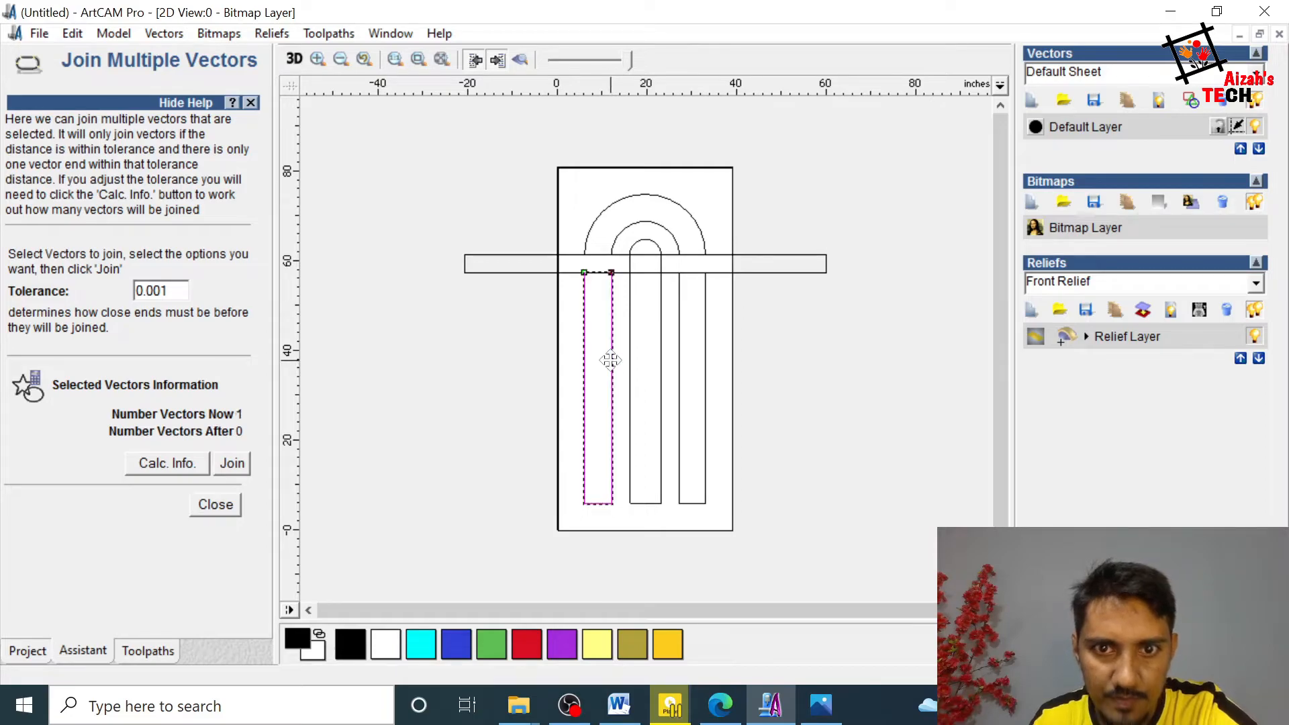
{"action": "left_click", "coordinate": [558, 282]}
Step: Centre the crossbar vertically on the left side strip, and trim both side strips' edges where they run through it
{"action": "left_click", "coordinate": [521, 274]}
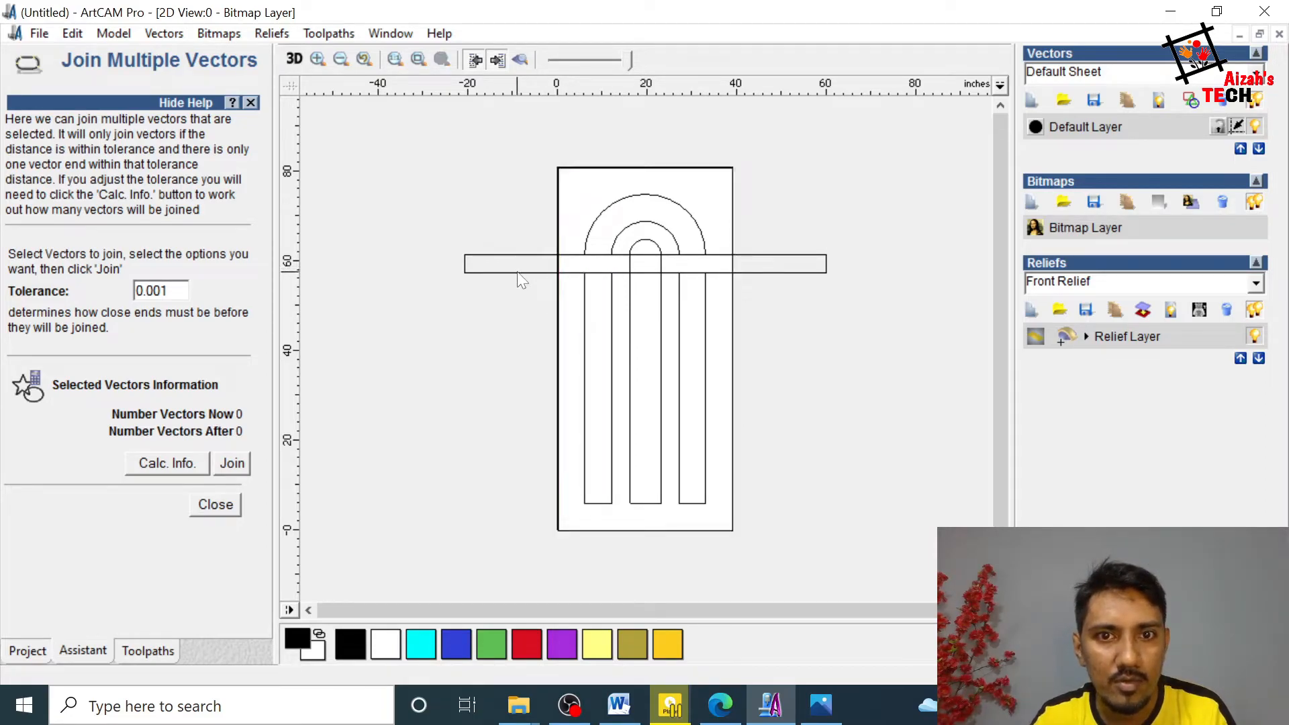
{"action": "left_click", "coordinate": [585, 349], "text": "shift"}
{"action": "left_click", "coordinate": [214, 505]}
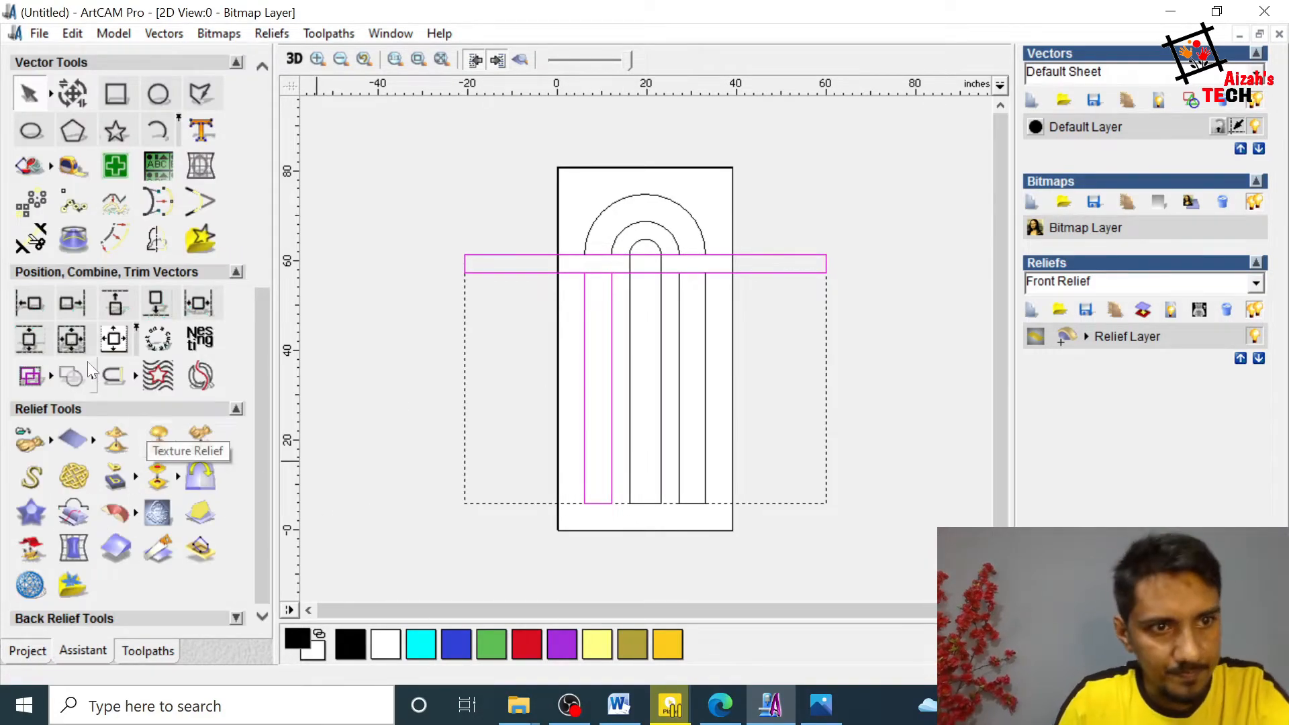
{"action": "left_click", "coordinate": [28, 341]}
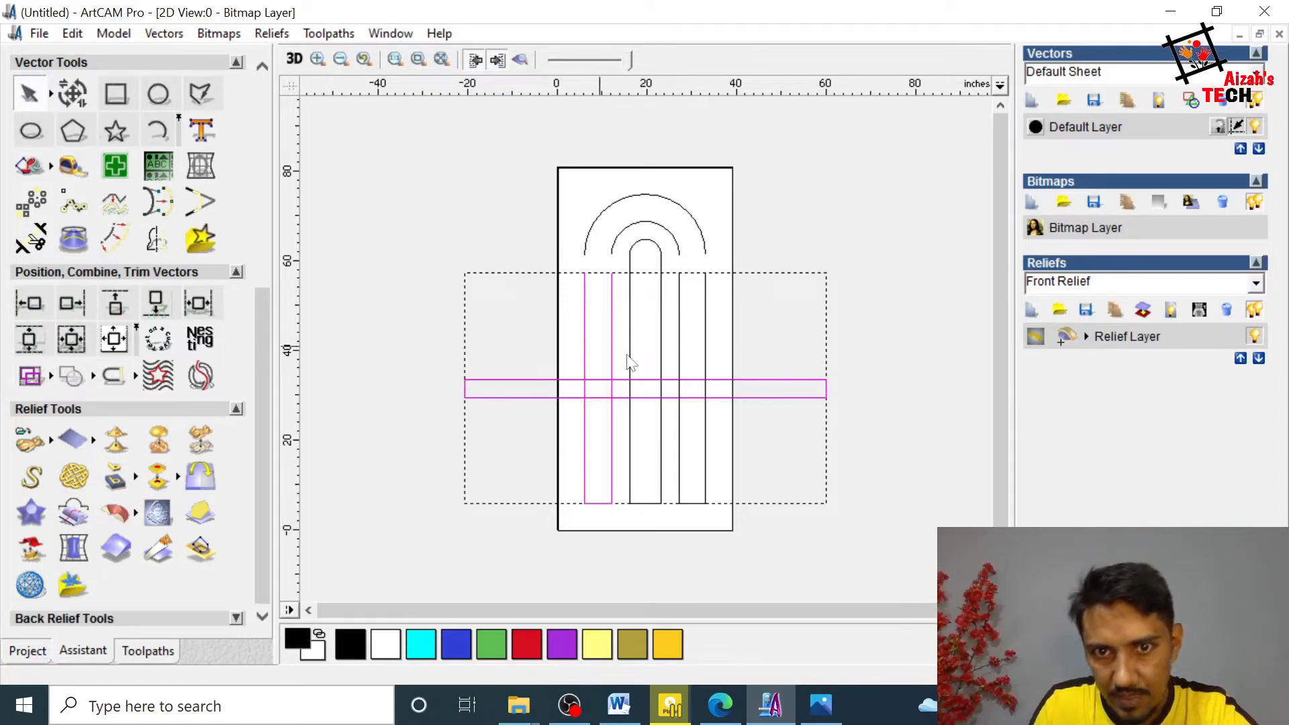
{"action": "left_click", "coordinate": [780, 362]}
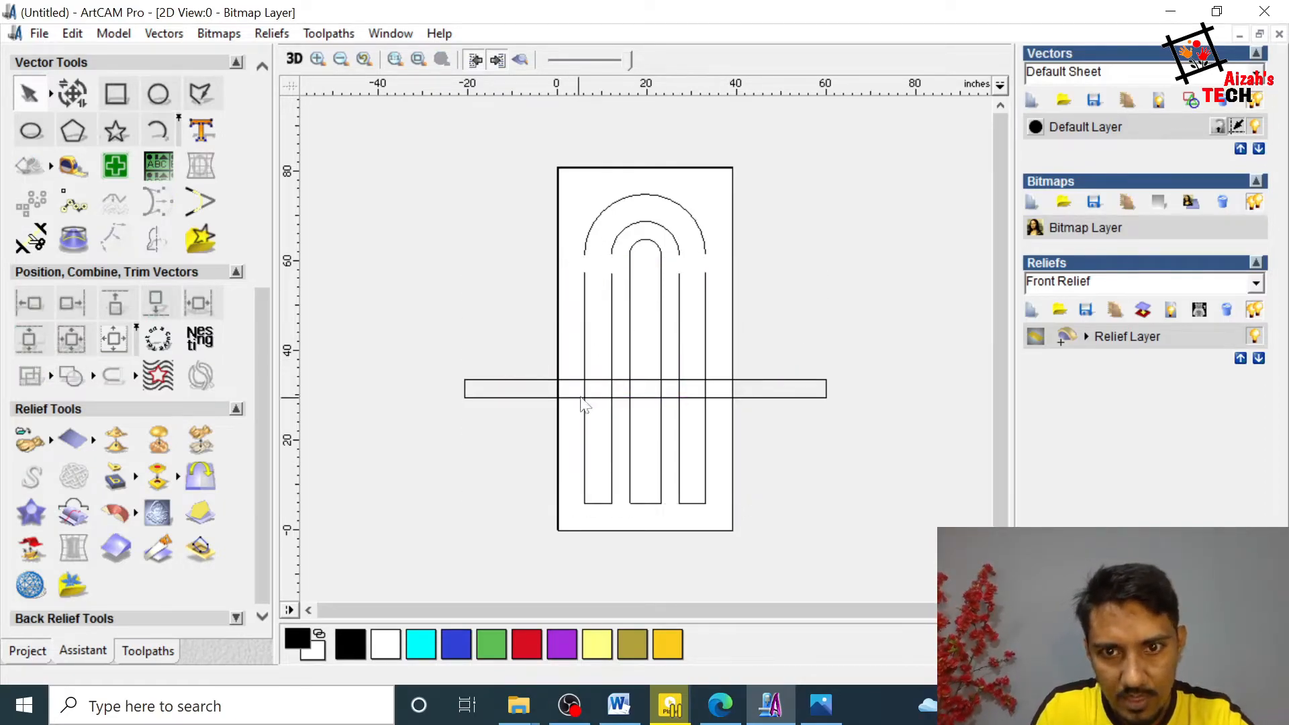
{"action": "left_click", "coordinate": [31, 238]}
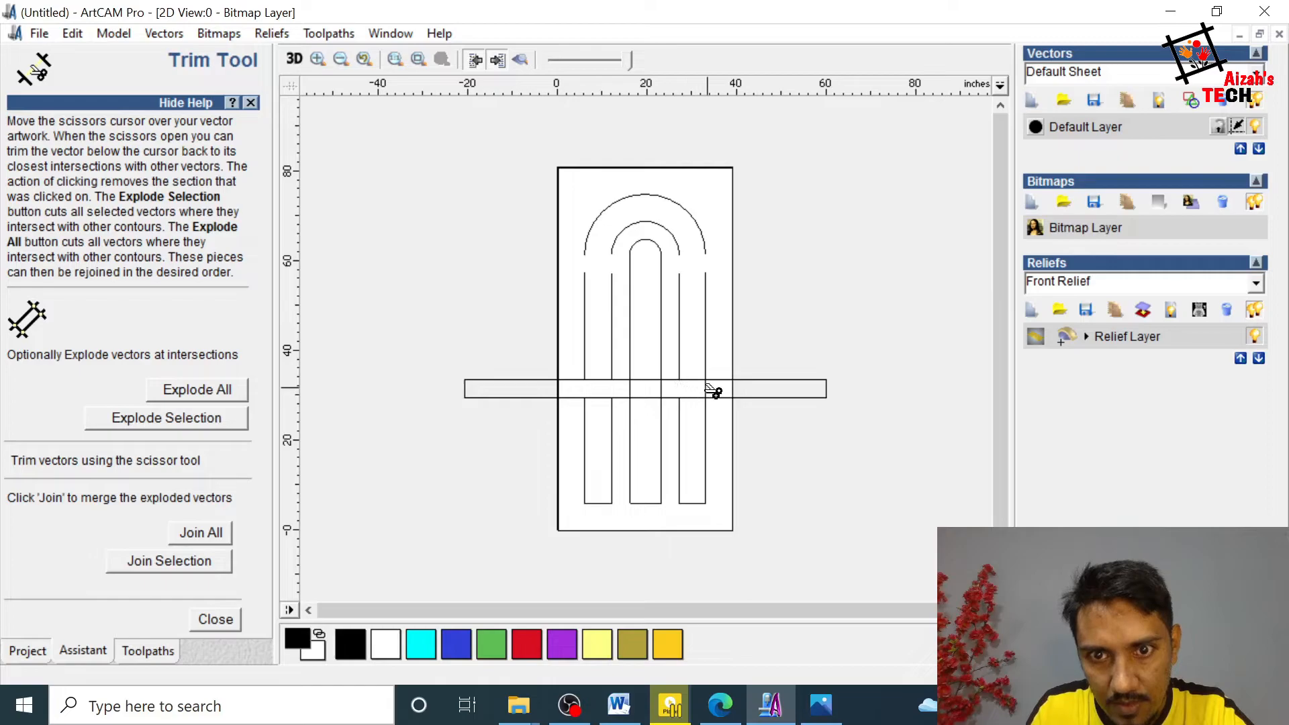
{"action": "left_click", "coordinate": [215, 619]}
Step: Centre the crossbar vertically on the lower part of the left side strip and deselect it
{"action": "left_click", "coordinate": [541, 398]}
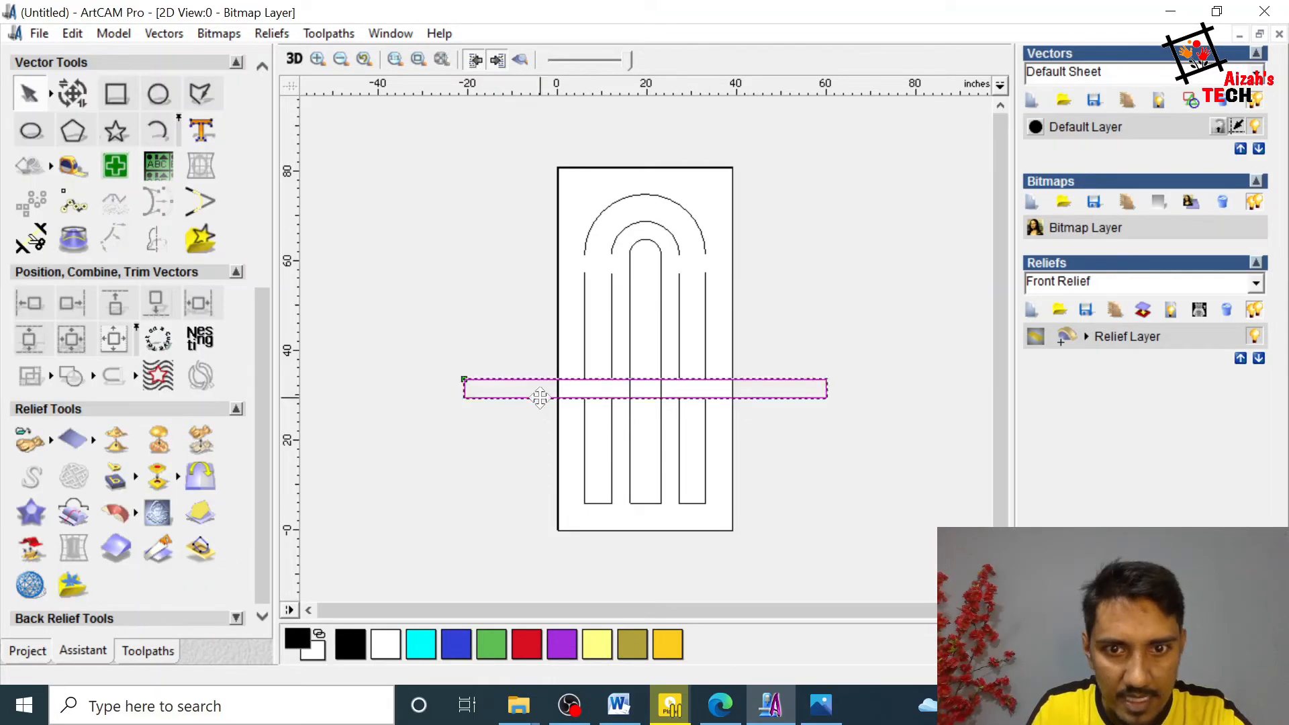
{"action": "left_click", "coordinate": [586, 440], "text": "shift"}
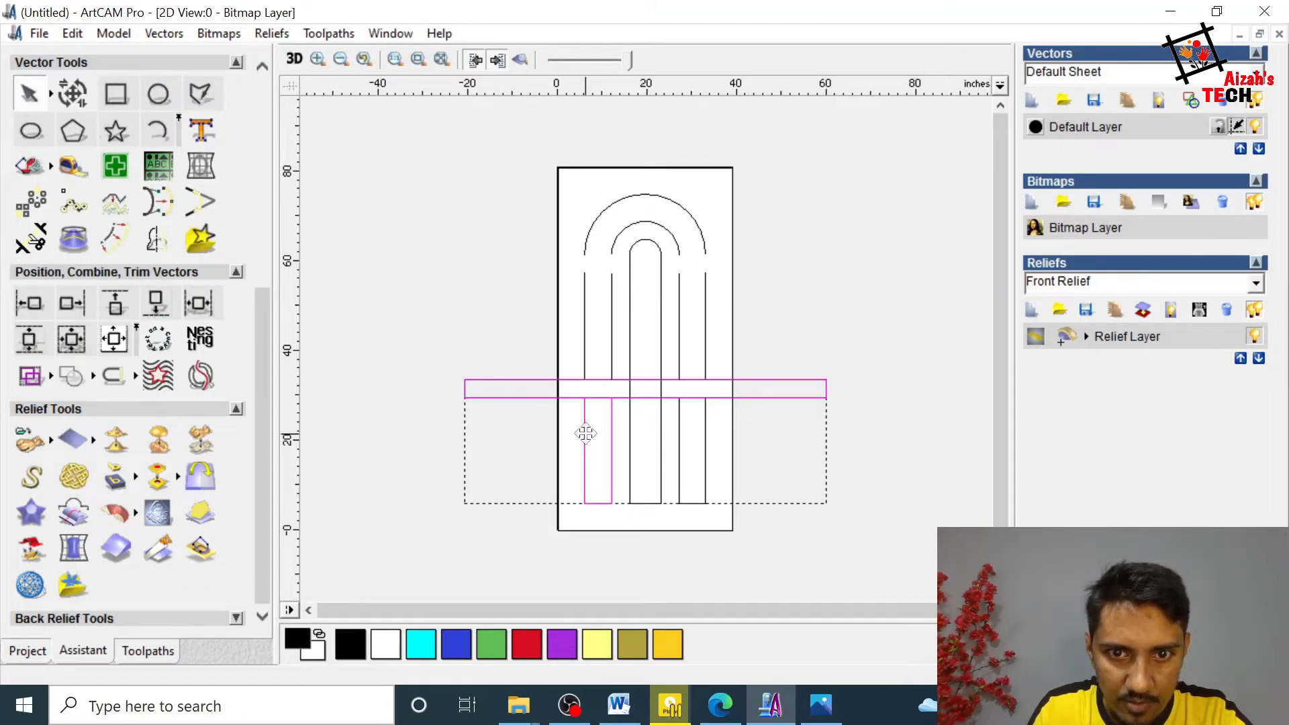
{"action": "left_click", "coordinate": [35, 340]}
{"action": "left_click", "coordinate": [854, 381]}
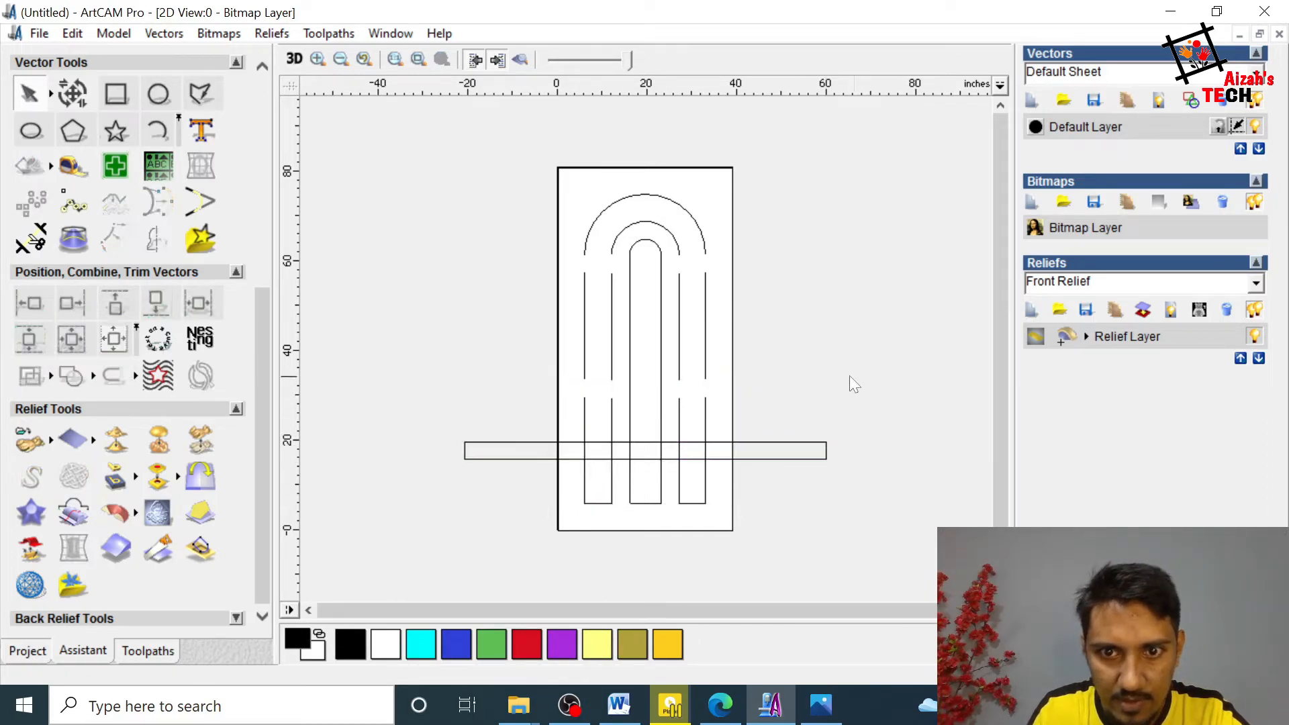
Step: Check the door layout in the reference picture 1.jpg, and trim the centre panel's sides where they run through the crossbar
{"action": "left_click", "coordinate": [819, 711]}
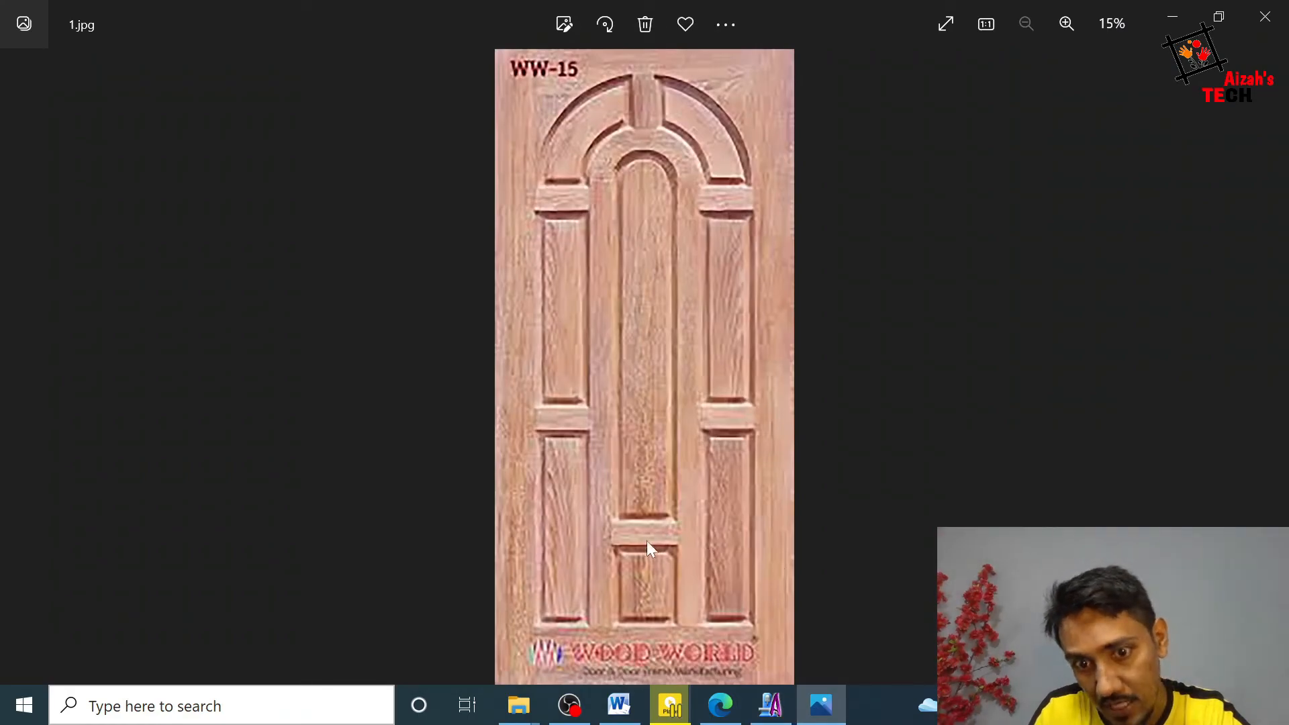
{"action": "left_click", "coordinate": [838, 698]}
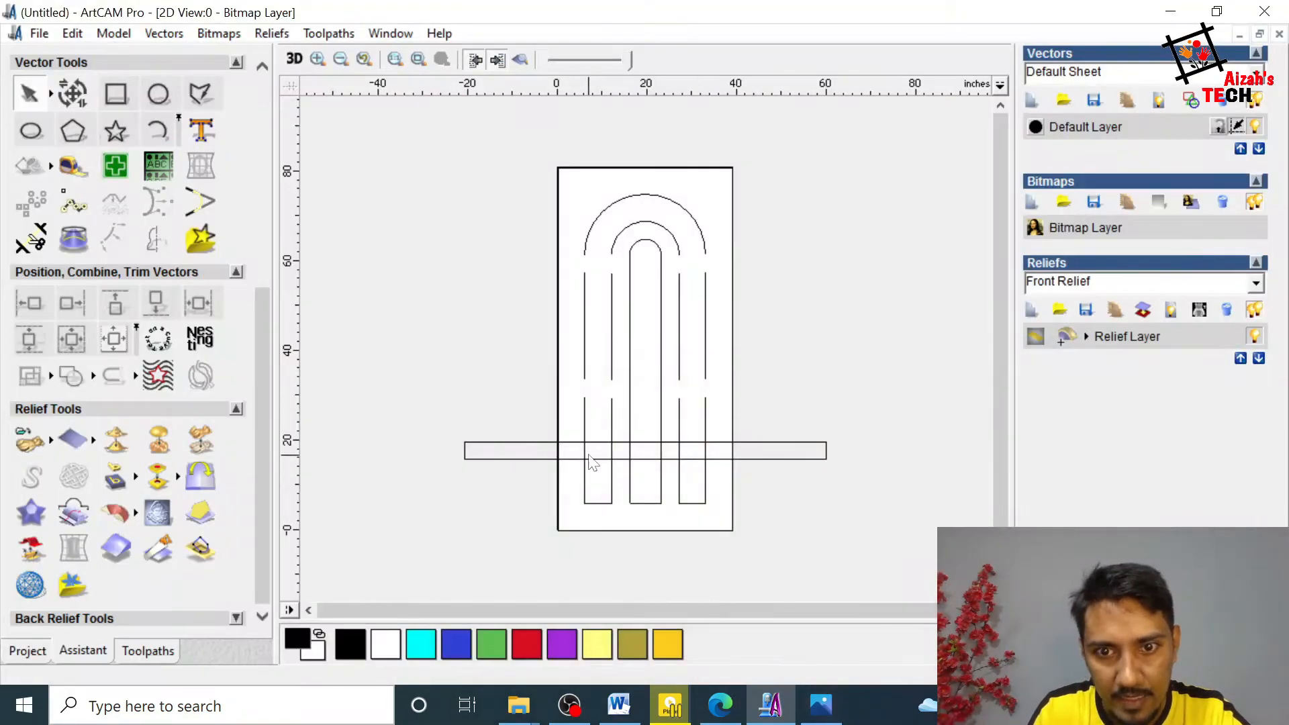
{"action": "left_click", "coordinate": [30, 239]}
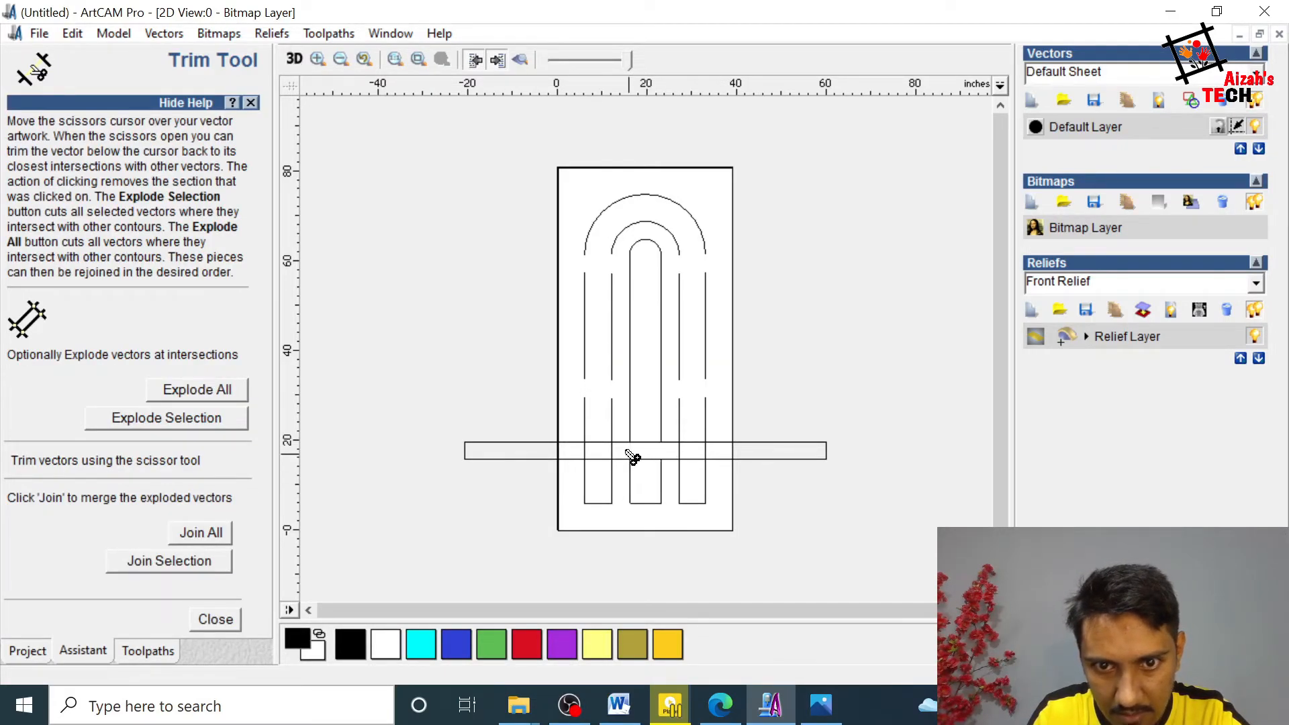
{"action": "left_click", "coordinate": [215, 619]}
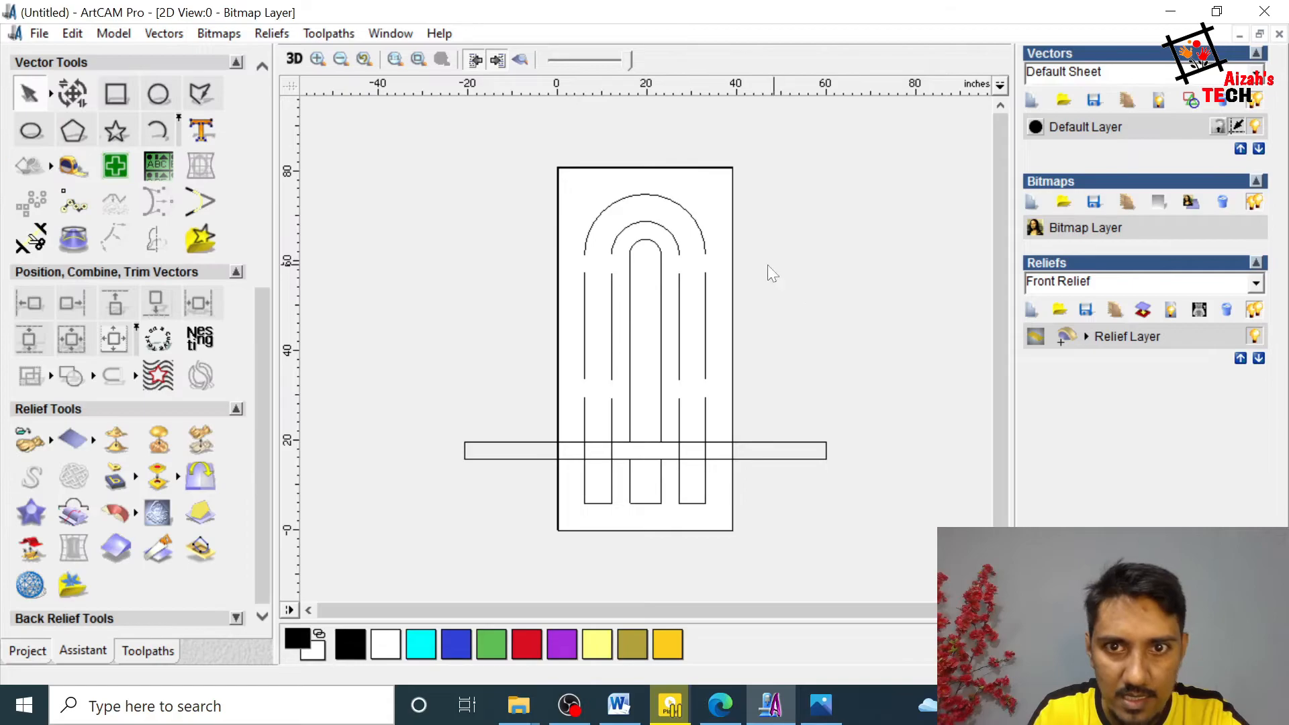
Step: Connect the ends of the outer and middle arches with straight lines to form a closed arched panel
{"action": "left_click", "coordinate": [663, 227]}
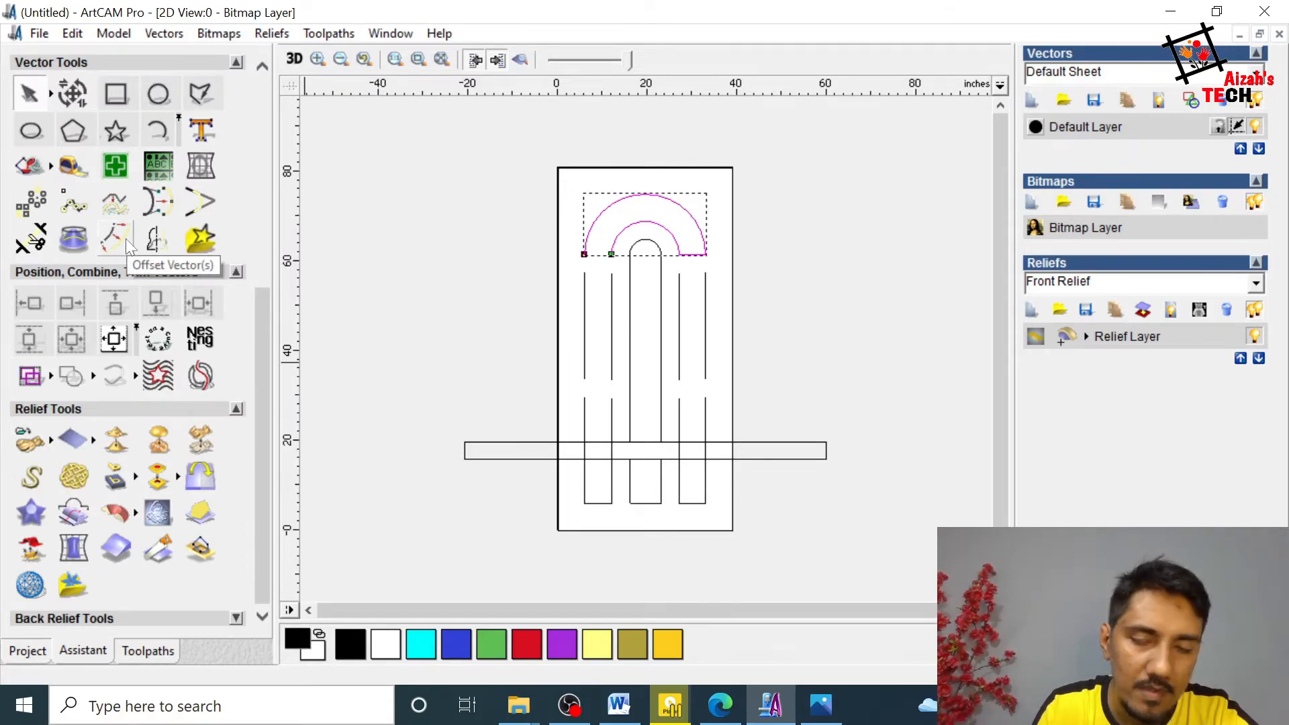
{"action": "left_click", "coordinate": [137, 378]}
{"action": "left_click", "coordinate": [263, 380]}
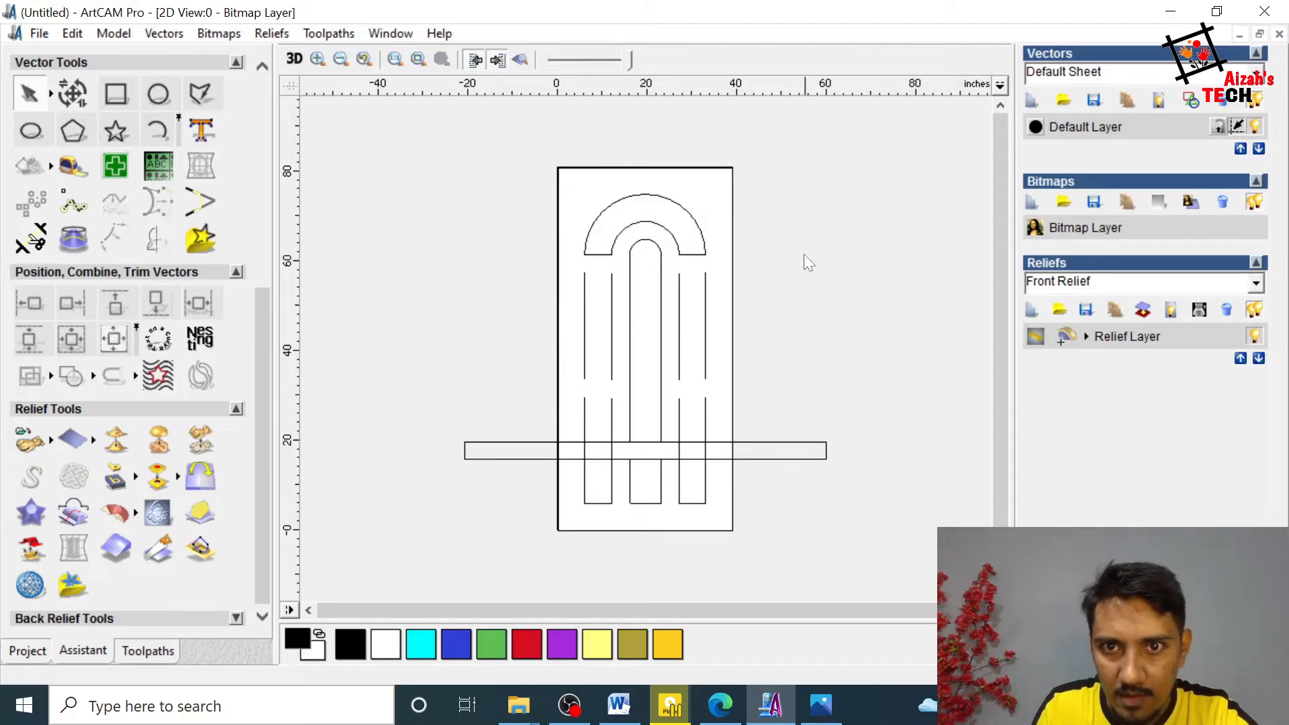
Step: Join the two sides of the upper left panel with a line and close the vector with another line
{"action": "left_click", "coordinate": [612, 315]}
{"action": "left_click", "coordinate": [585, 317], "text": "shift"}
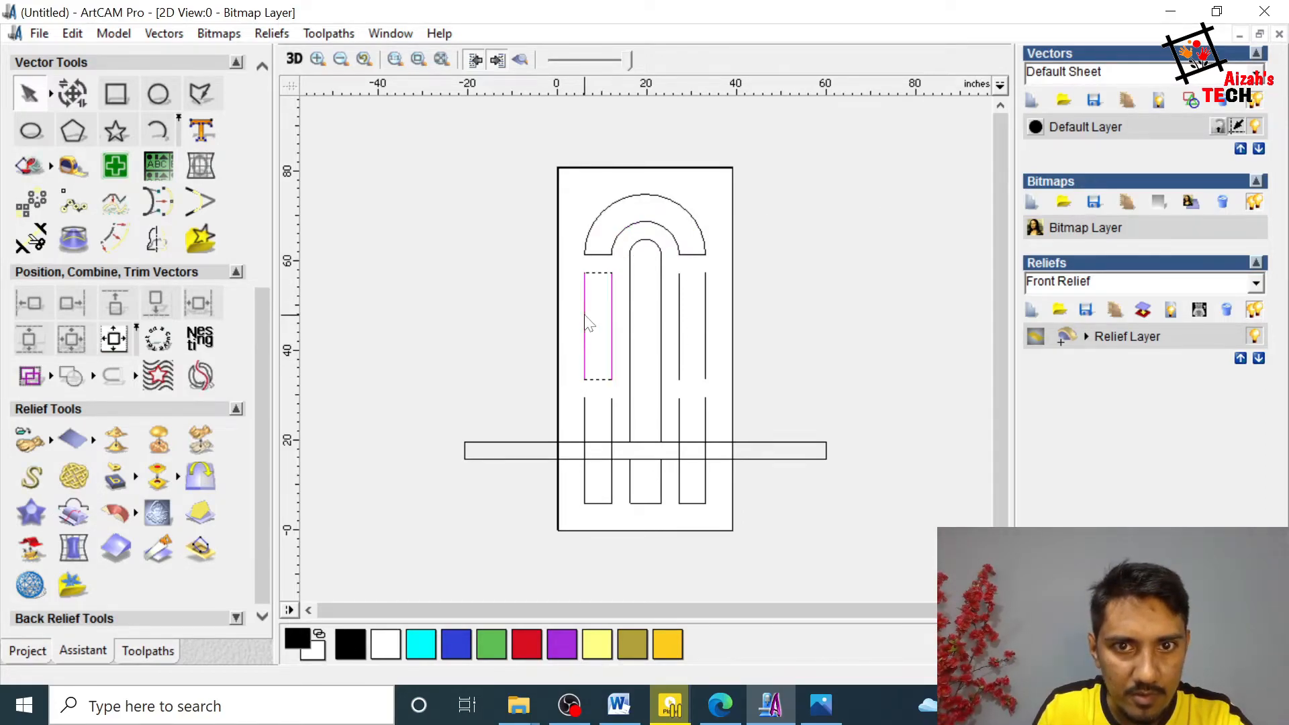
{"action": "left_click", "coordinate": [137, 378]}
{"action": "left_click", "coordinate": [164, 375]}
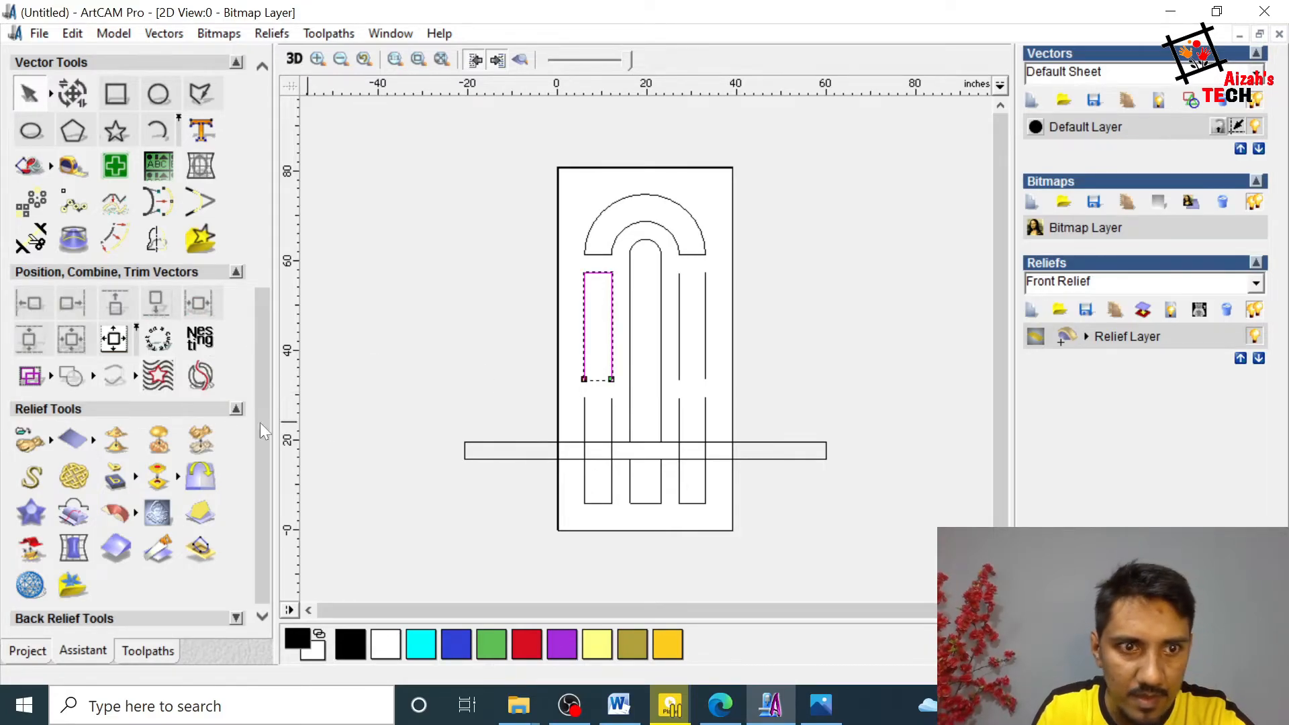
{"action": "left_click", "coordinate": [137, 377]}
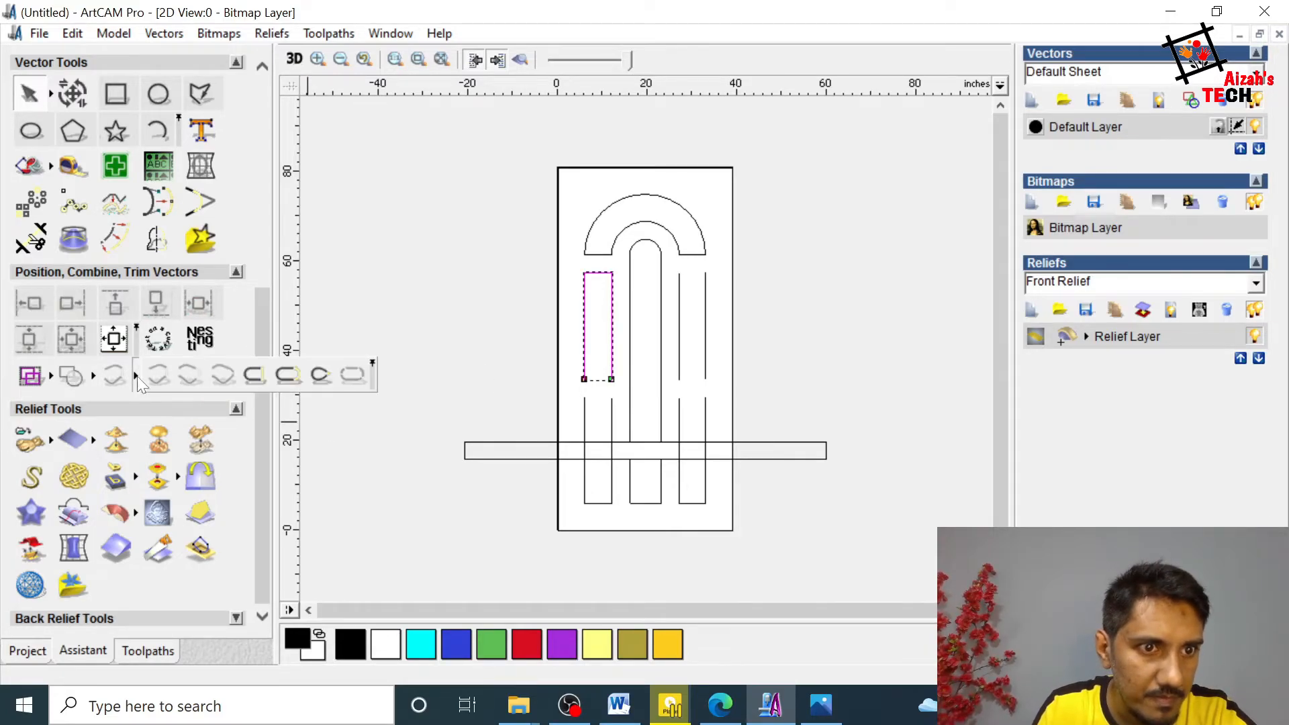
{"action": "left_click", "coordinate": [260, 376]}
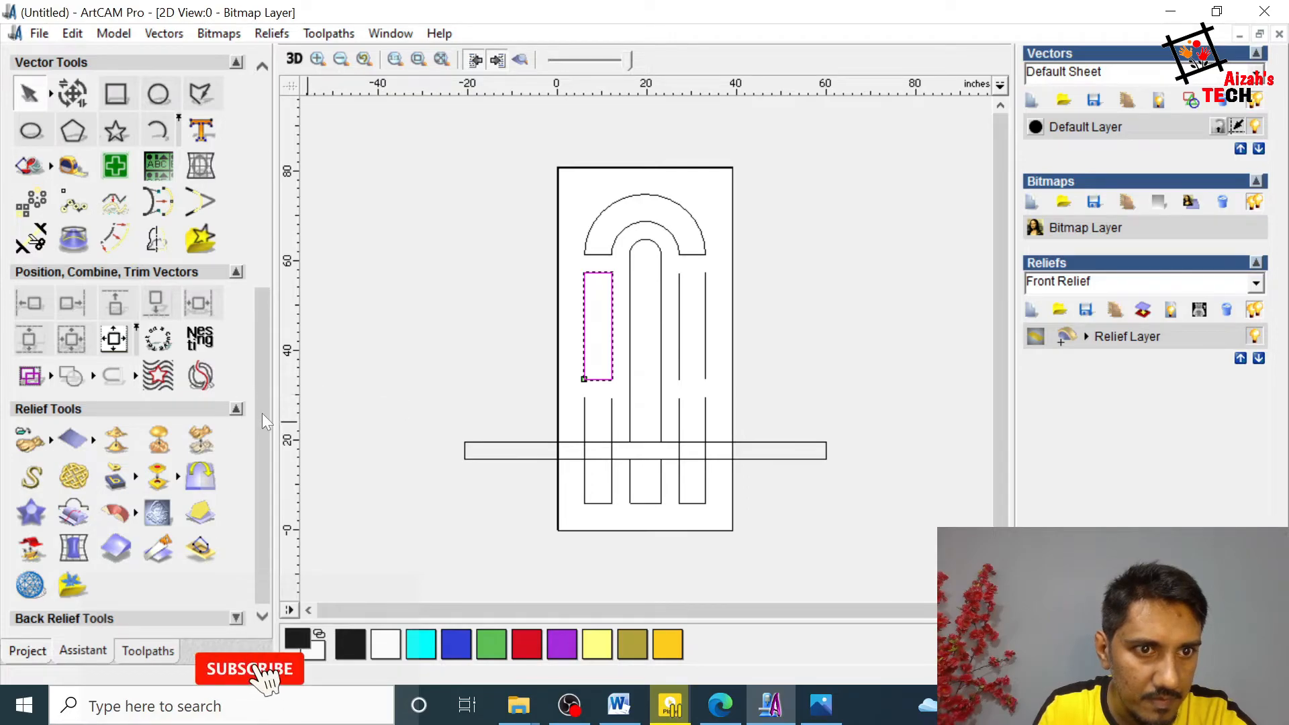
Step: Join the two sides of the upper right panel with a line and close the vector with another line
{"action": "left_click_drag", "start_coordinate": [262, 413], "coordinate": [266, 394]}
{"action": "left_click", "coordinate": [756, 307]}
{"action": "left_click", "coordinate": [706, 327]}
{"action": "left_click", "coordinate": [680, 319]}
{"action": "left_click", "coordinate": [135, 412]}
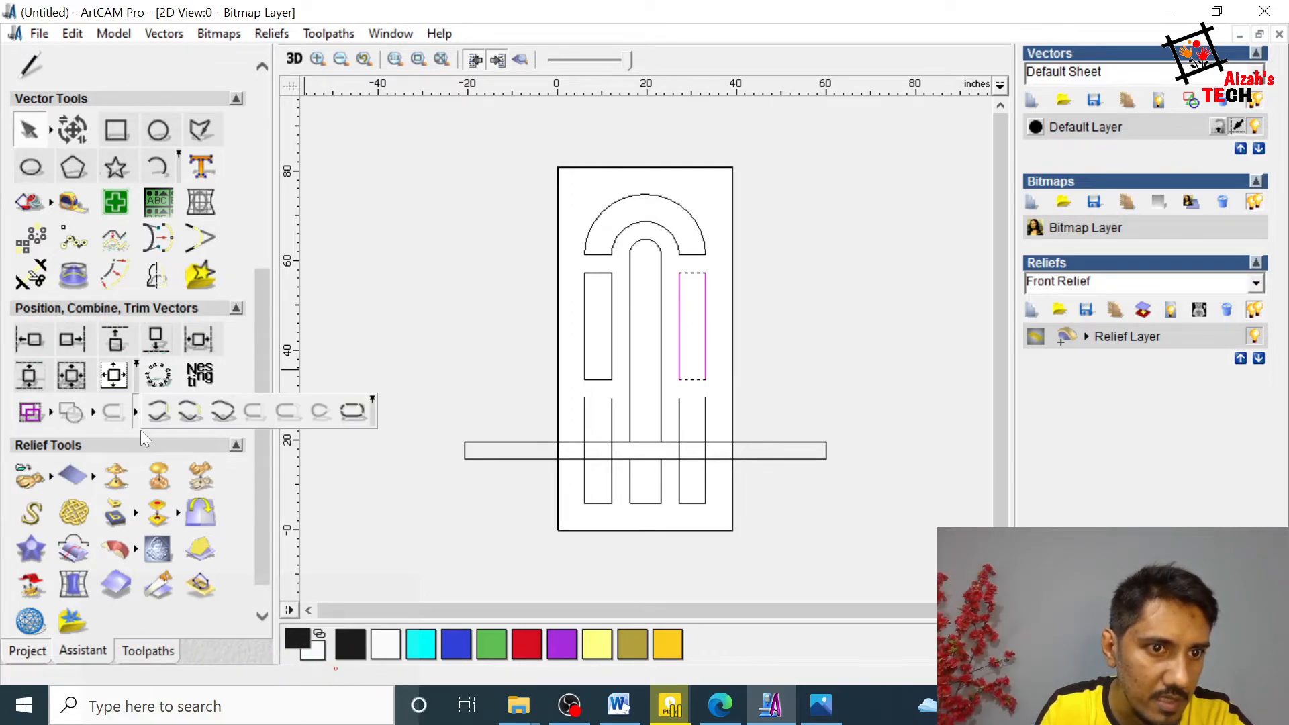
{"action": "left_click", "coordinate": [158, 413]}
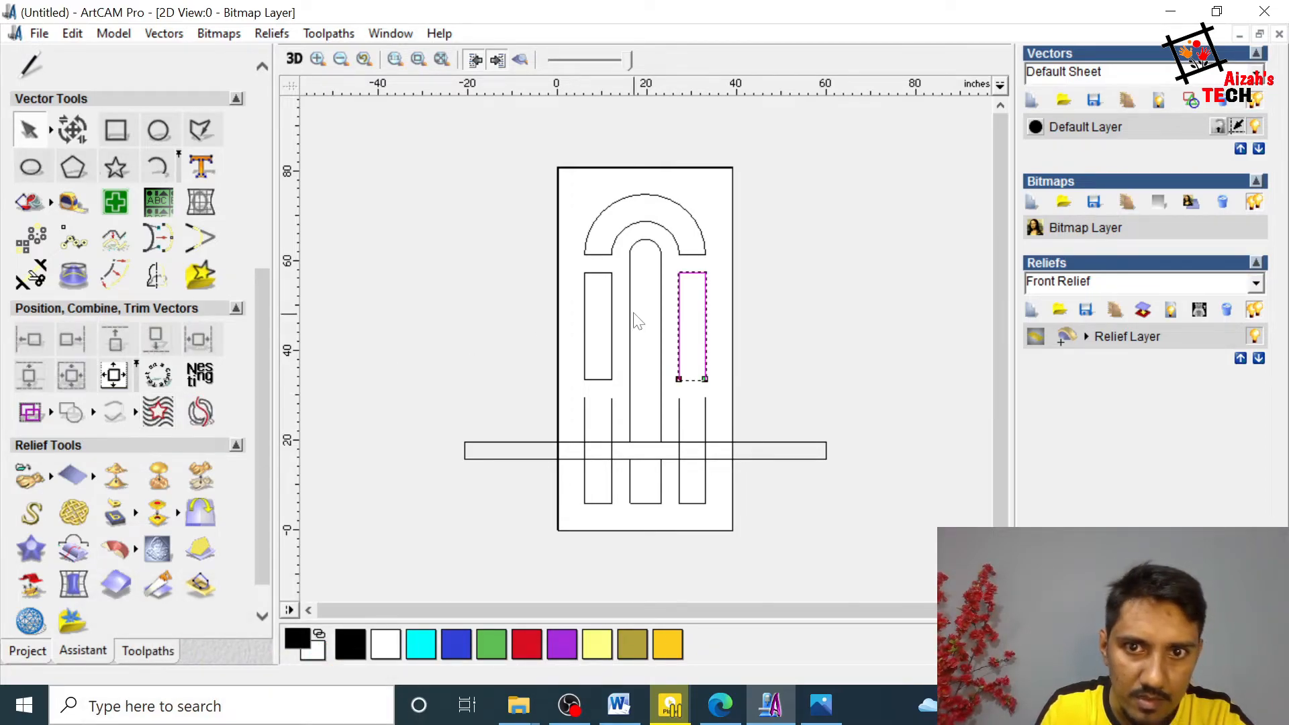
{"action": "left_click", "coordinate": [138, 414]}
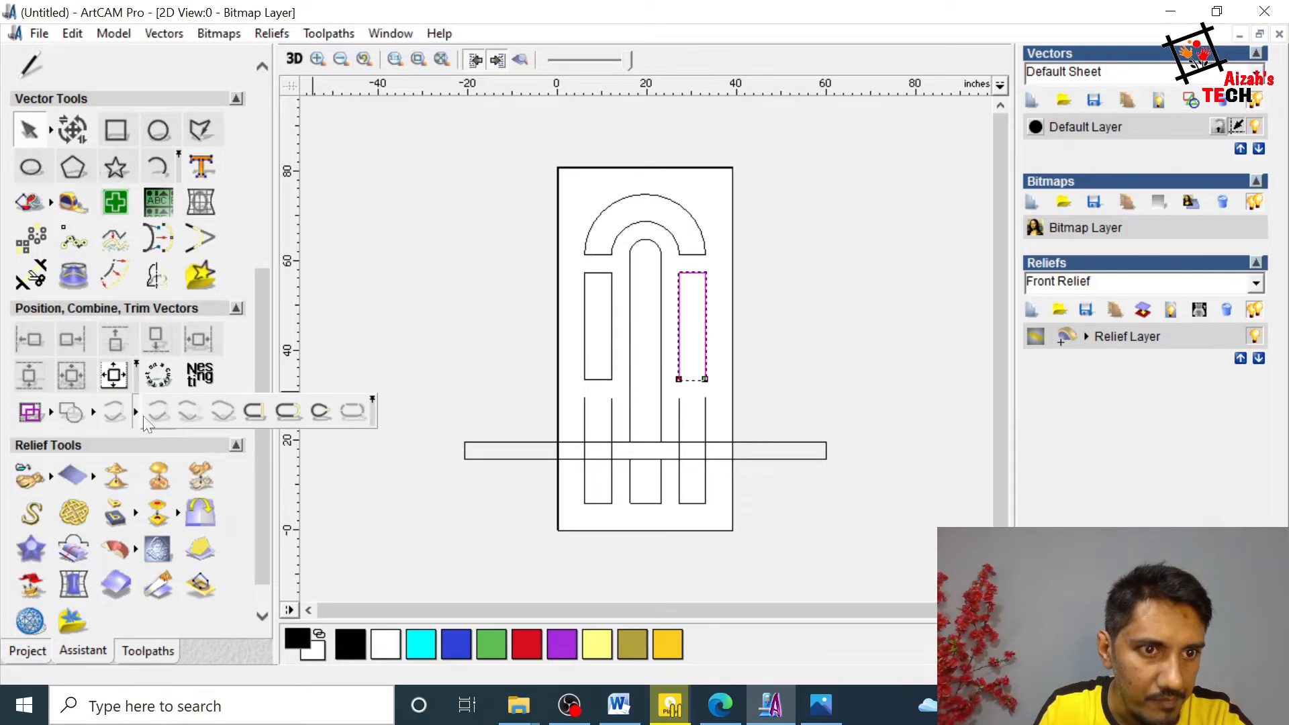
{"action": "left_click", "coordinate": [272, 419]}
Step: Close the open tops of the lower left and lower right panels with lines, joining the right panel's pieces first
{"action": "left_click", "coordinate": [795, 388]}
{"action": "left_click", "coordinate": [611, 423]}
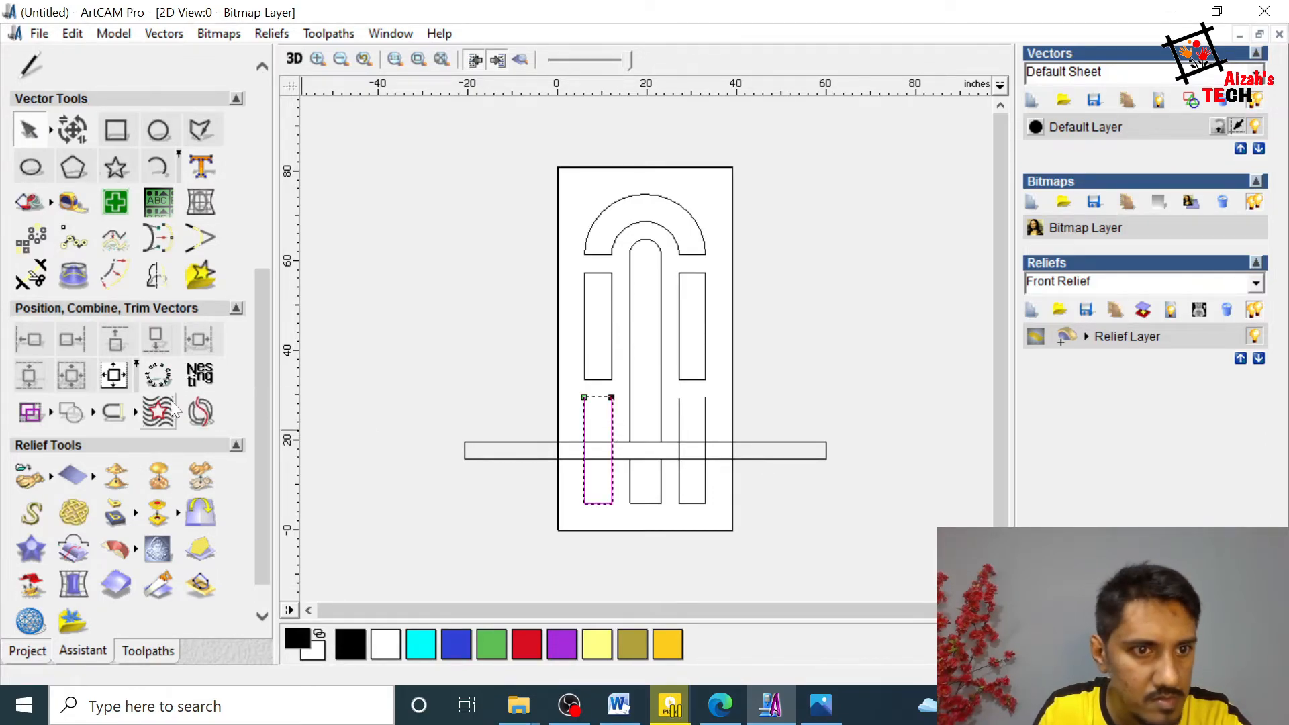
{"action": "left_click", "coordinate": [705, 430]}
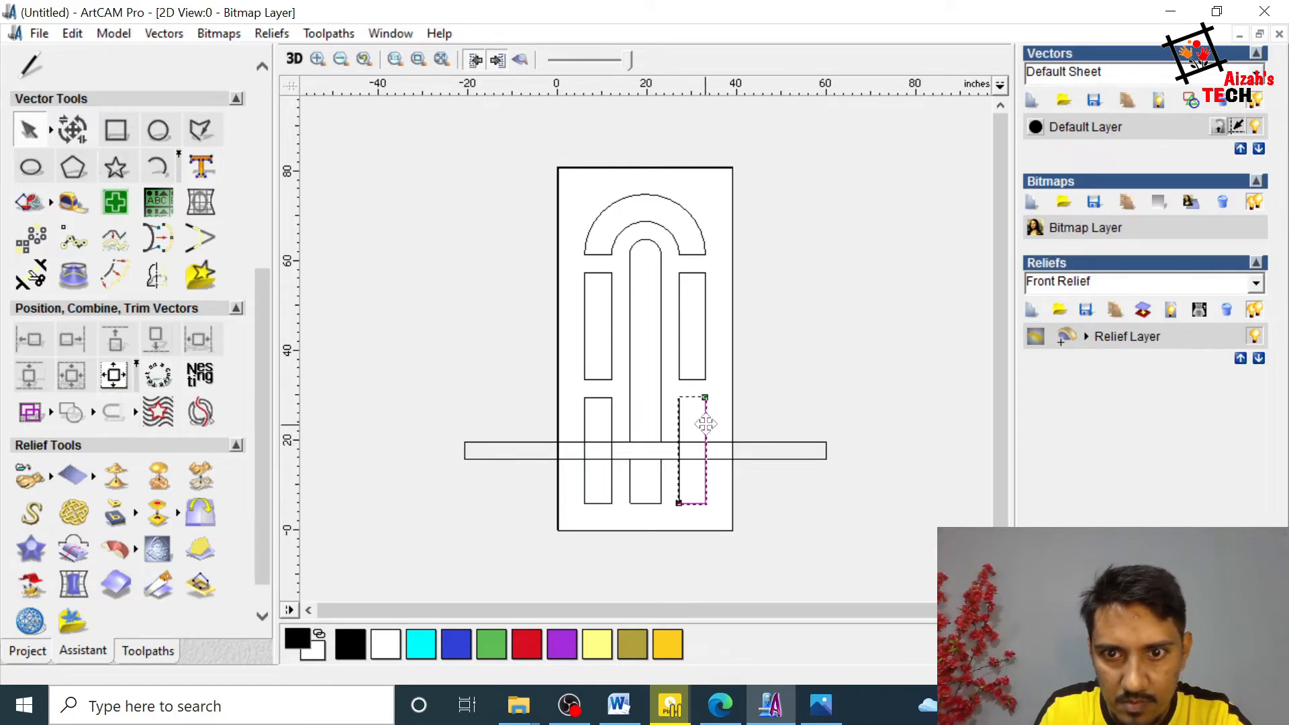
{"action": "left_click", "coordinate": [679, 417], "text": "shift"}
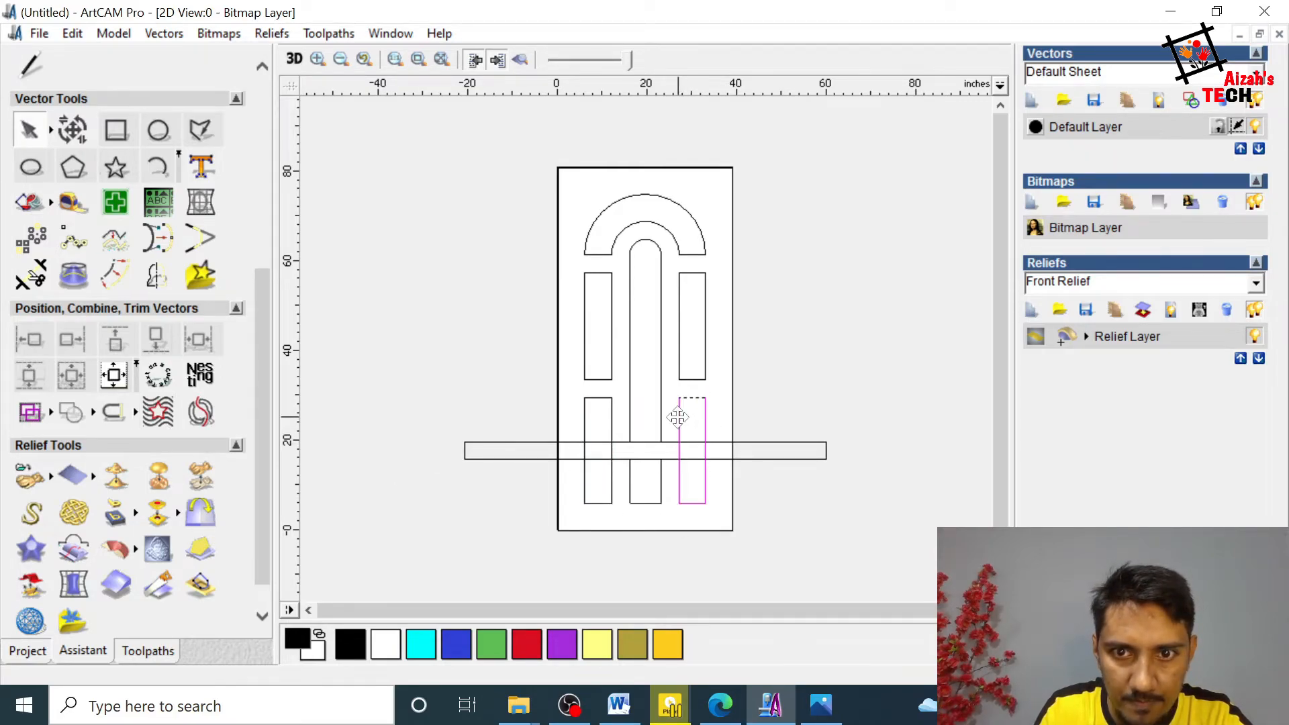
{"action": "key", "text": "j"}
{"action": "left_click", "coordinate": [231, 462]}
{"action": "left_click", "coordinate": [705, 420]}
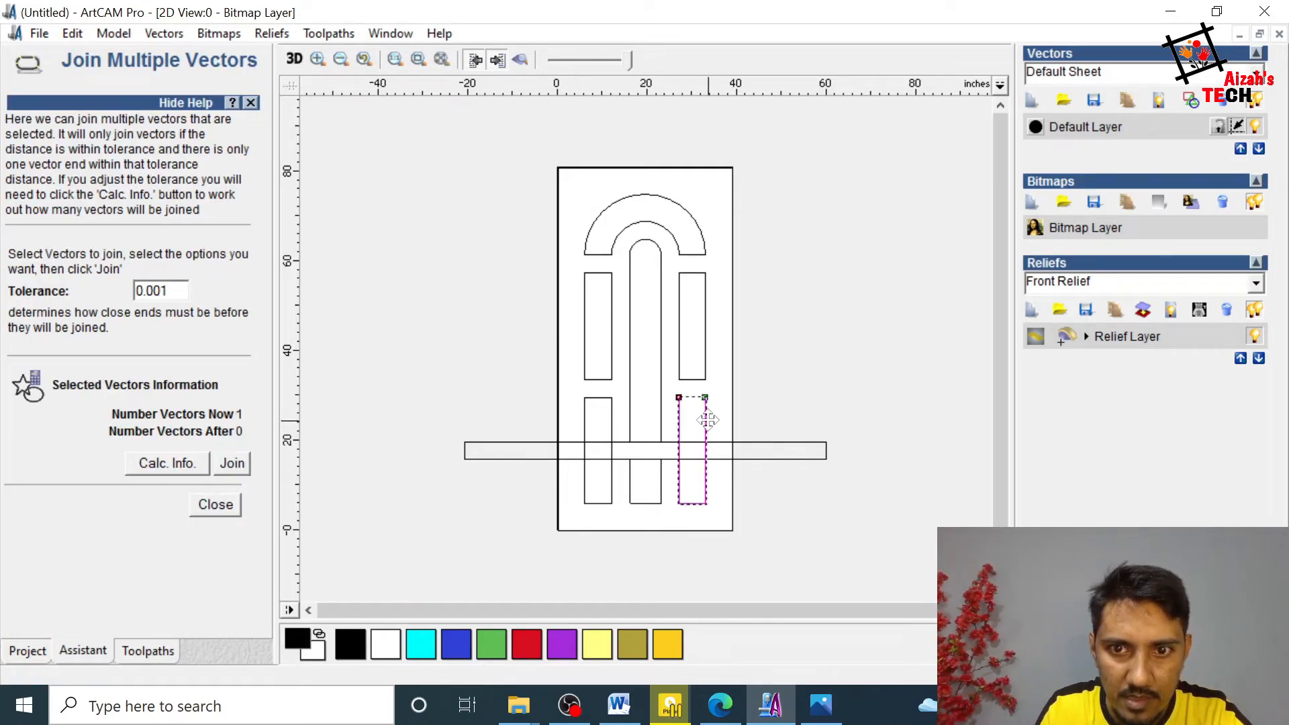
{"action": "left_click", "coordinate": [218, 507]}
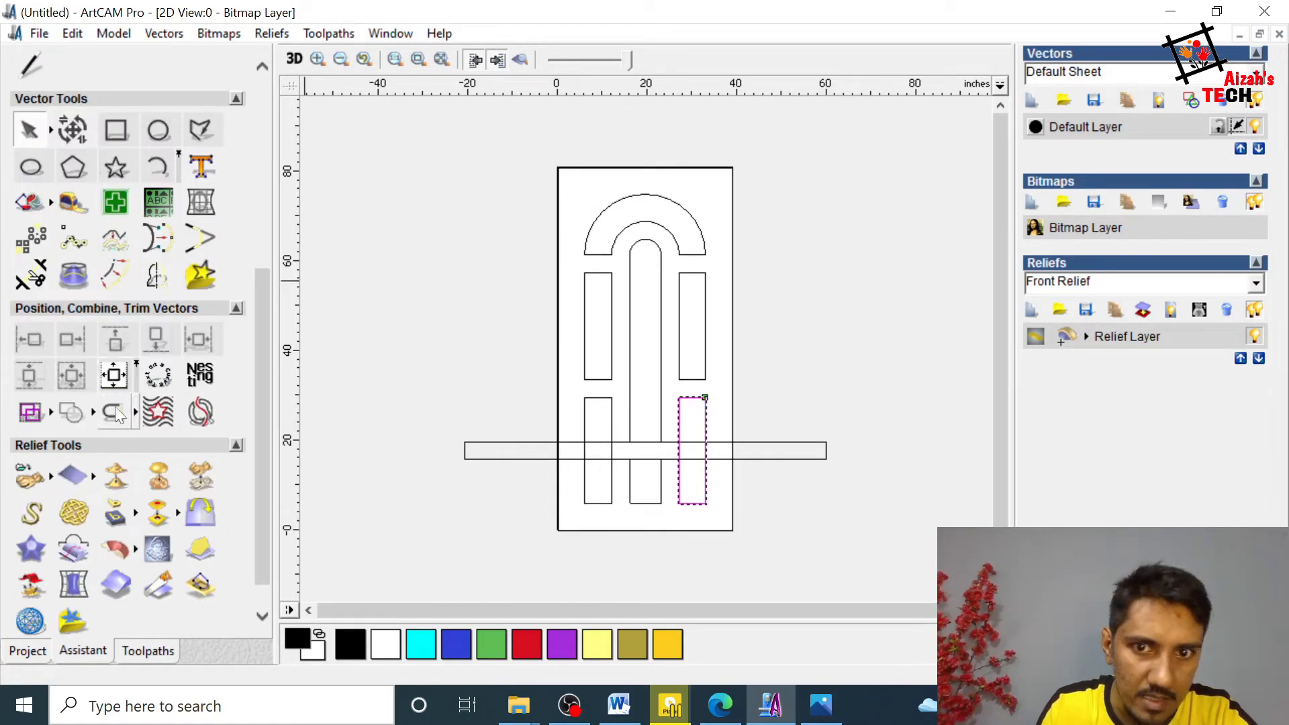
{"action": "left_click", "coordinate": [797, 428]}
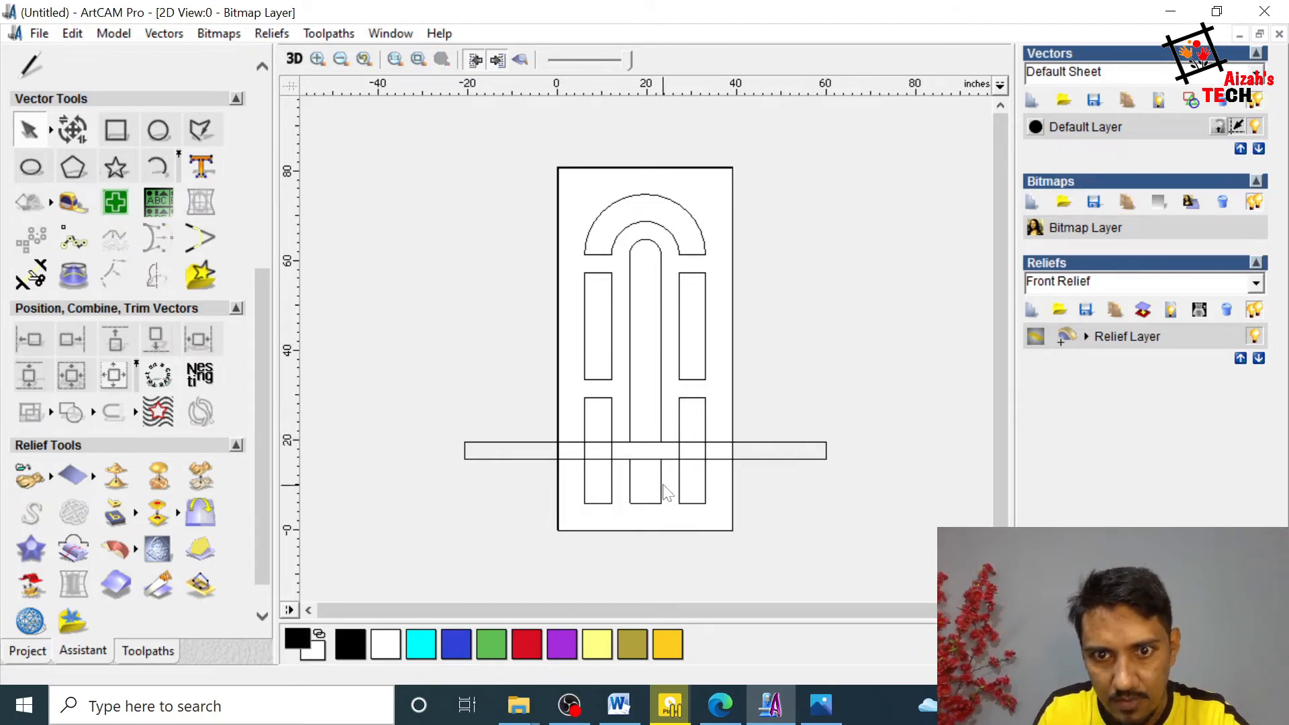
Step: Move the crossbar below the door outline, and join the lower centre panel's pieces into one vector
{"action": "left_click_drag", "start_coordinate": [771, 459], "coordinate": [706, 570]}
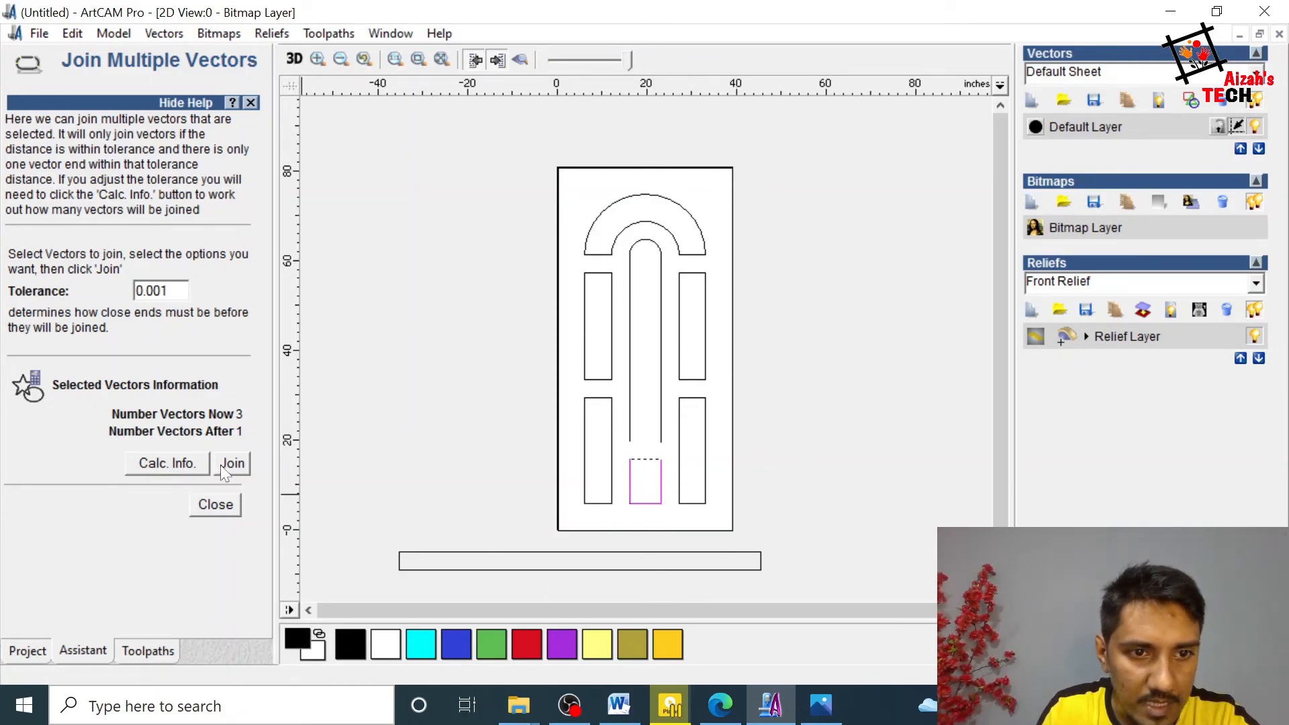
{"action": "left_click", "coordinate": [239, 469]}
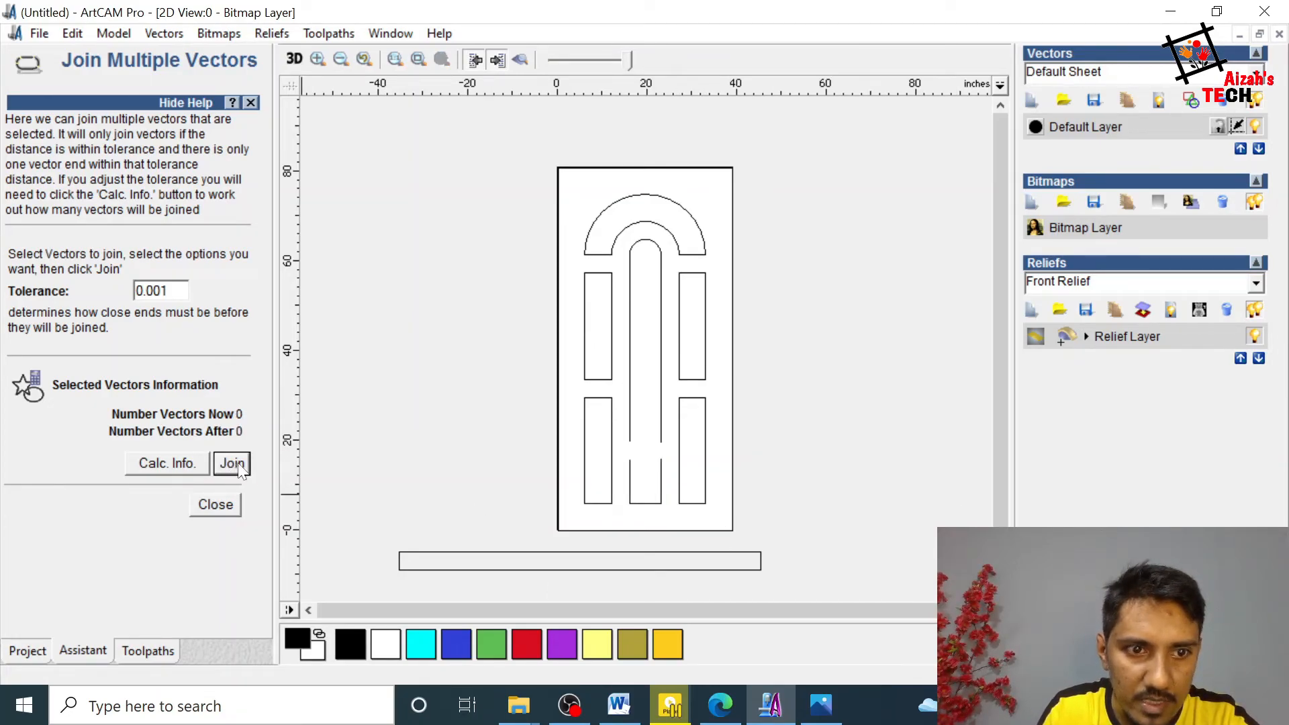
{"action": "left_click", "coordinate": [232, 509]}
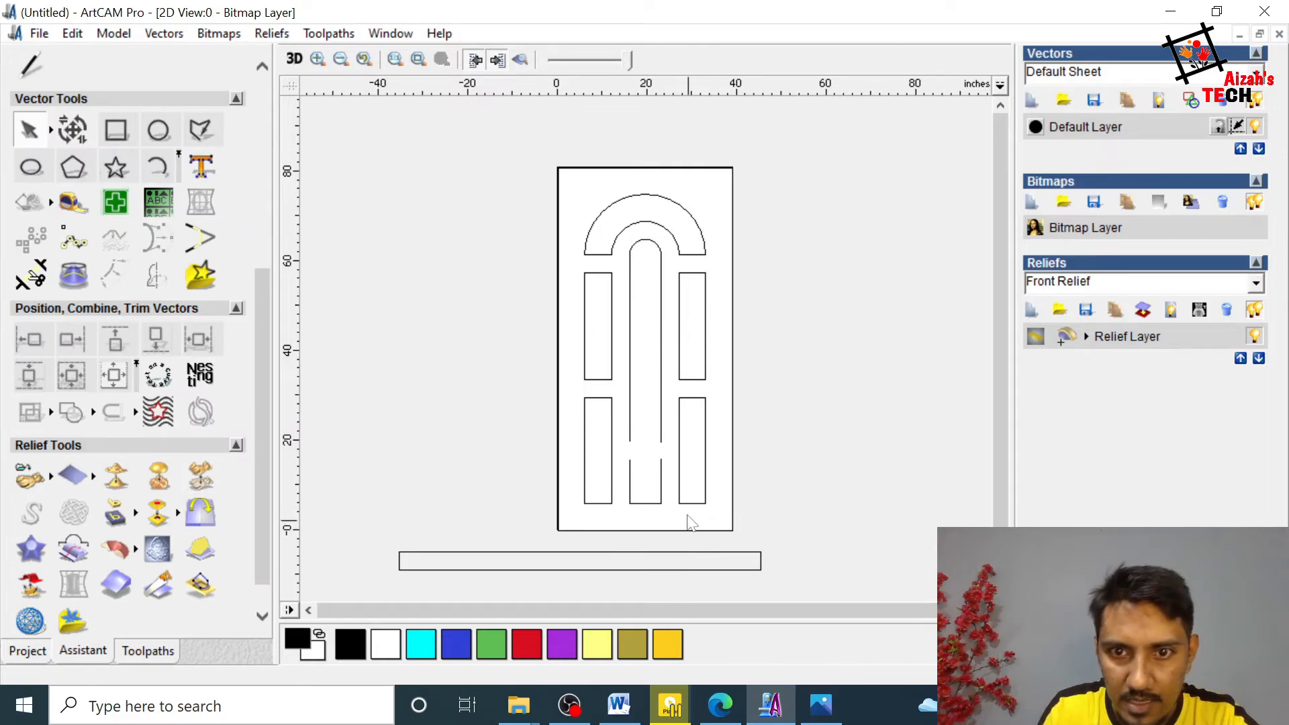
{"action": "left_click", "coordinate": [661, 487]}
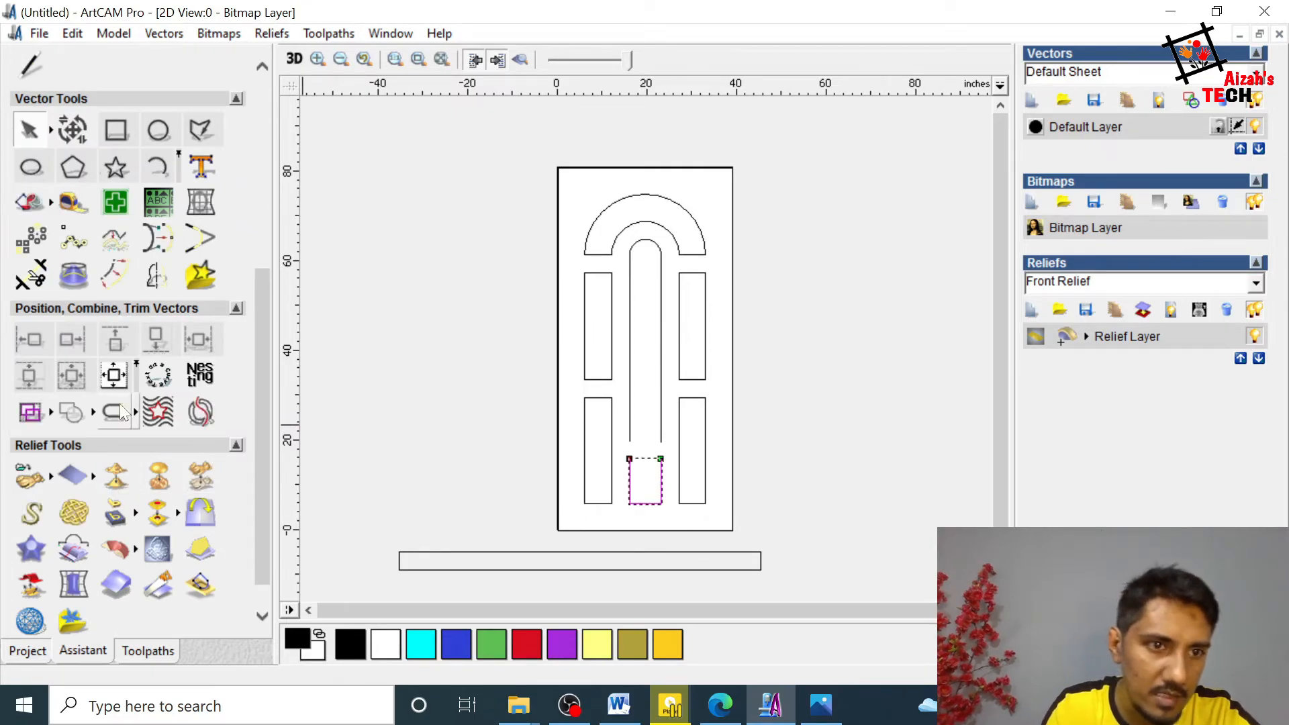
Step: Close the open top of the lower centre panel and the open bottom of the tall arched centre panel with lines
{"action": "left_click", "coordinate": [114, 411]}
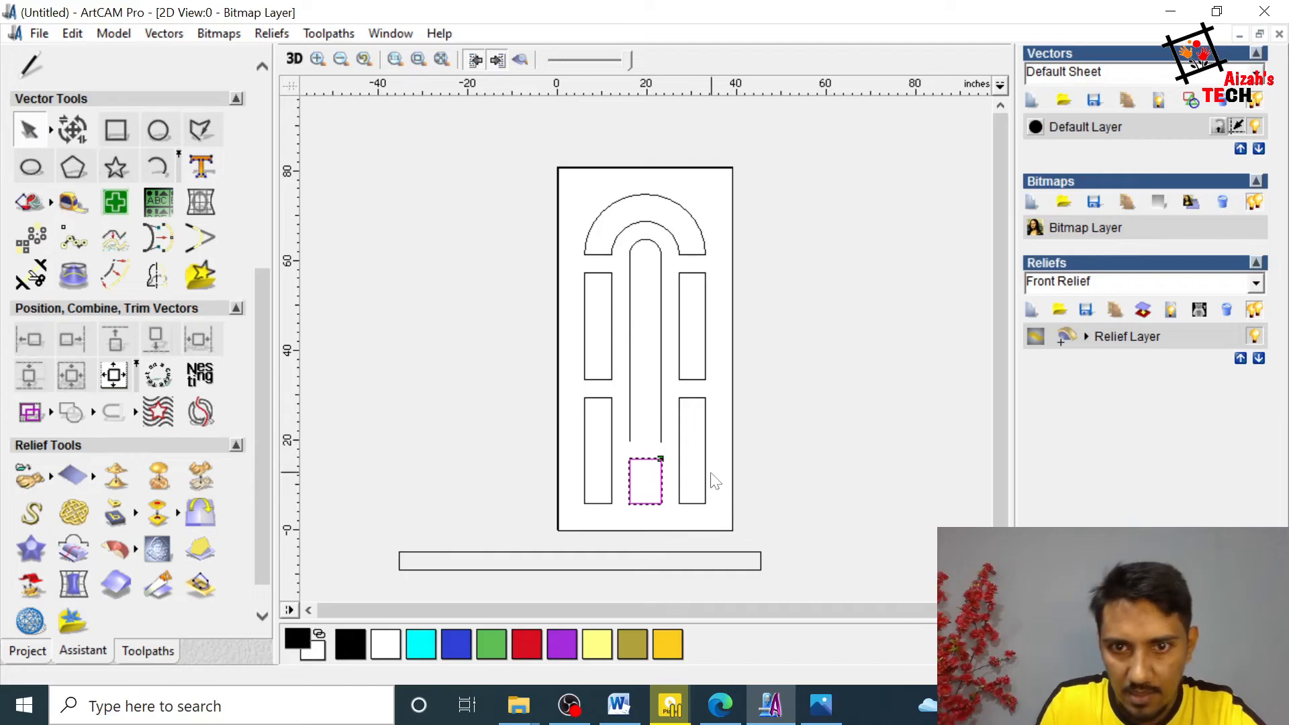
{"action": "left_click", "coordinate": [674, 446]}
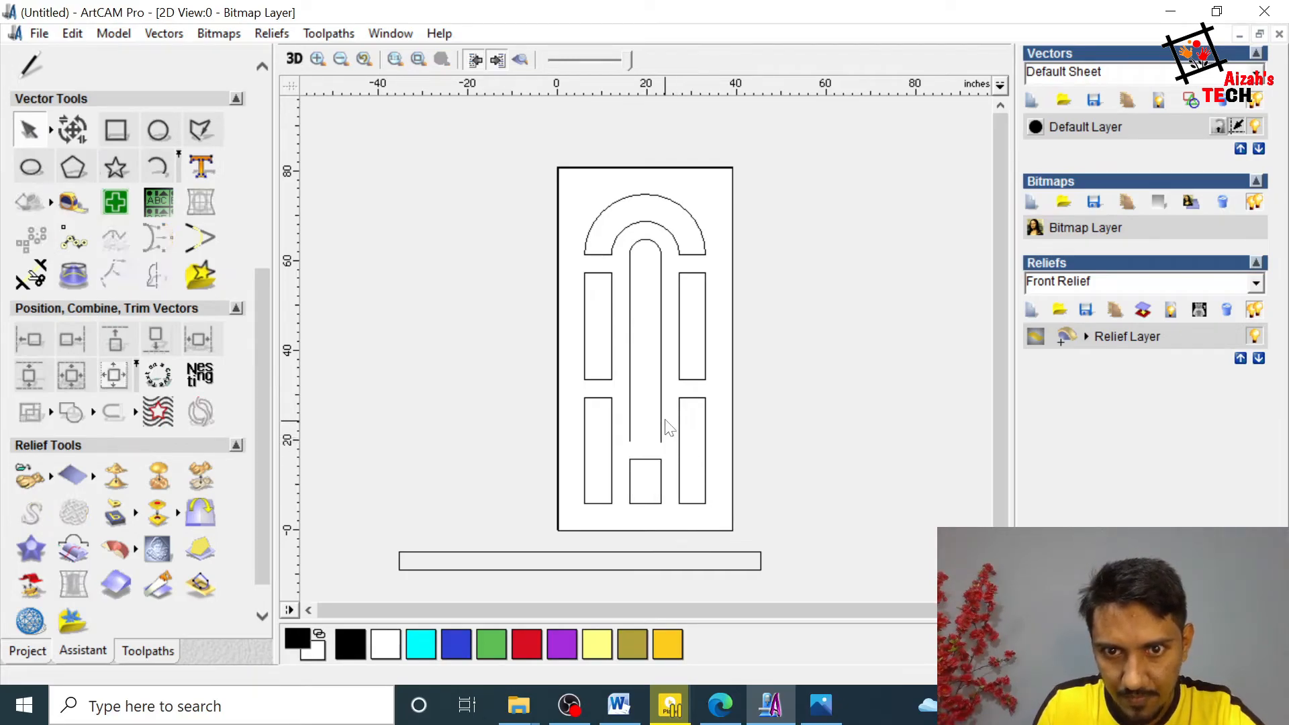
{"action": "left_click", "coordinate": [662, 425]}
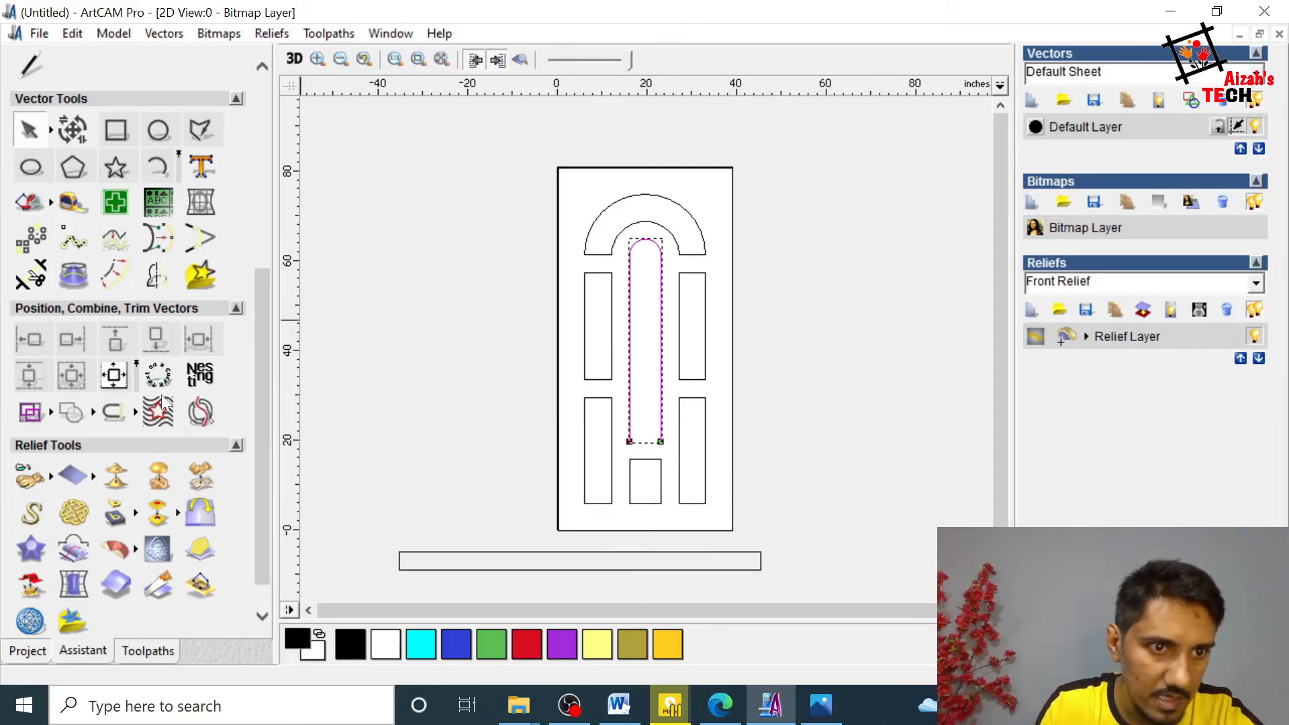
{"action": "left_click", "coordinate": [120, 407]}
{"action": "left_click", "coordinate": [790, 337]}
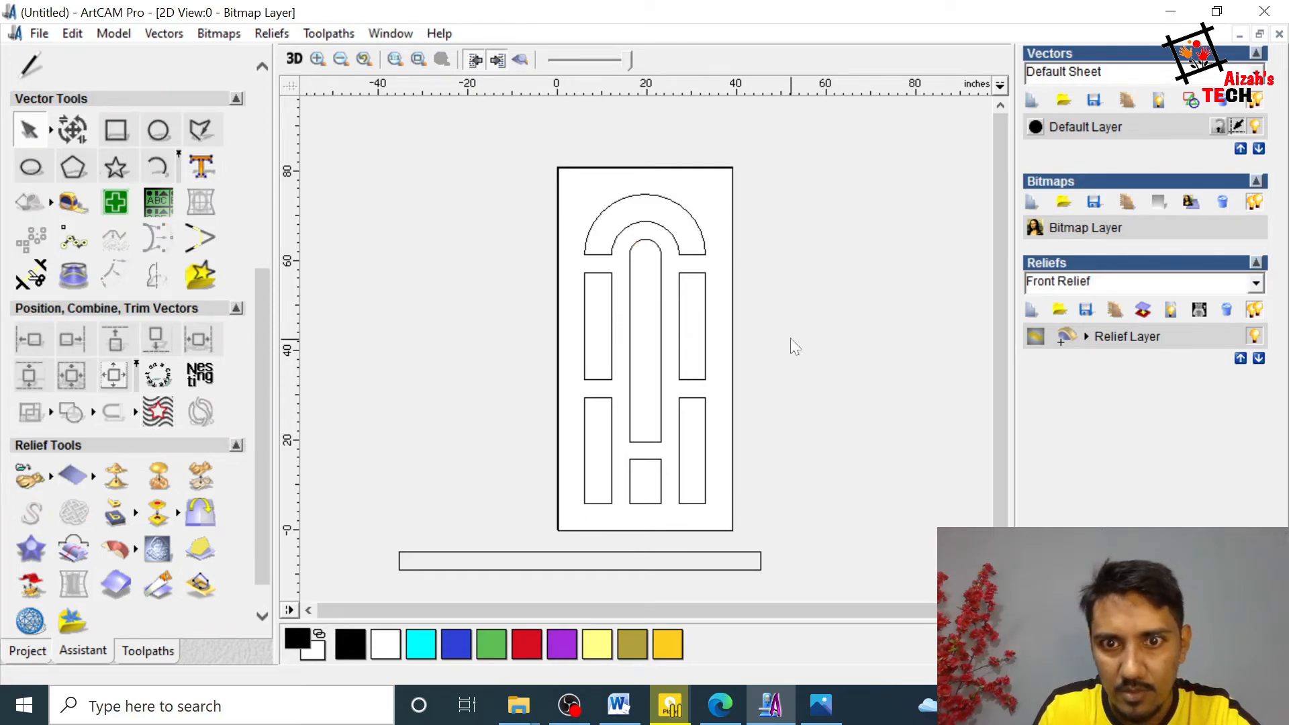
Step: Delete the leftover horizontal crossbar rectangle below the door outline
{"action": "left_click", "coordinate": [748, 563]}
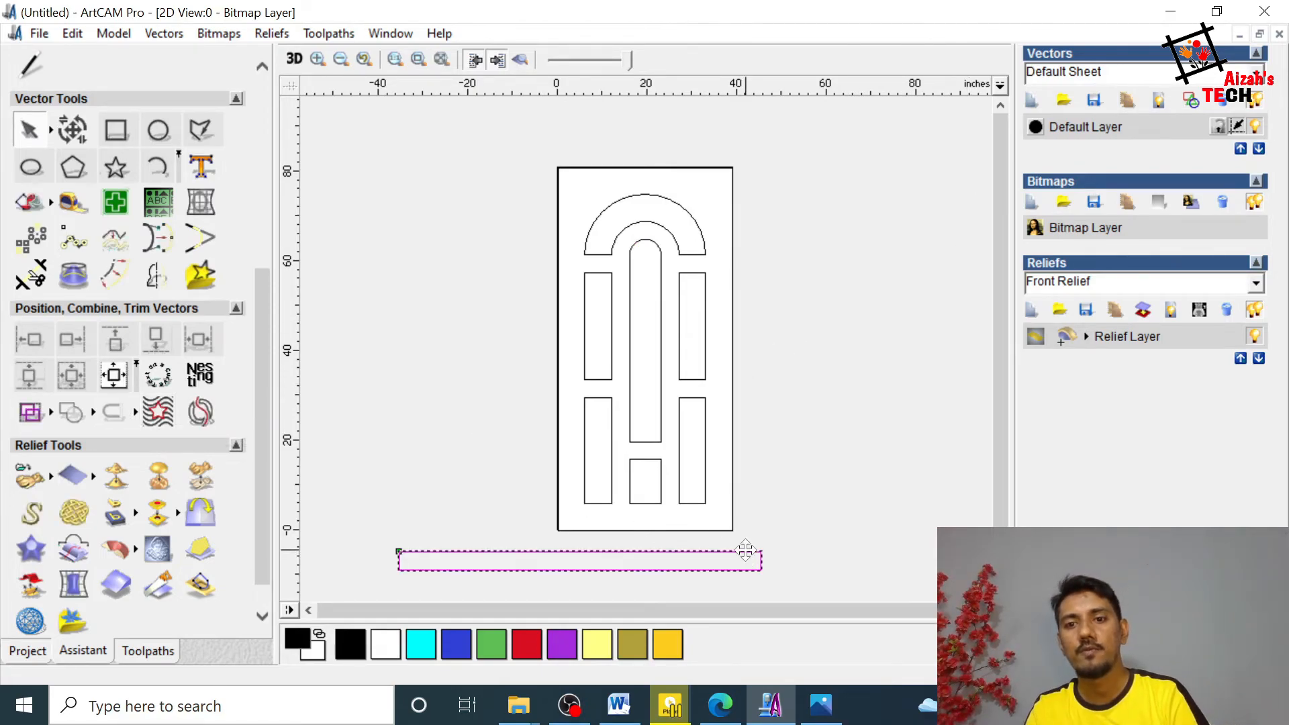
{"action": "key", "text": "Delete"}
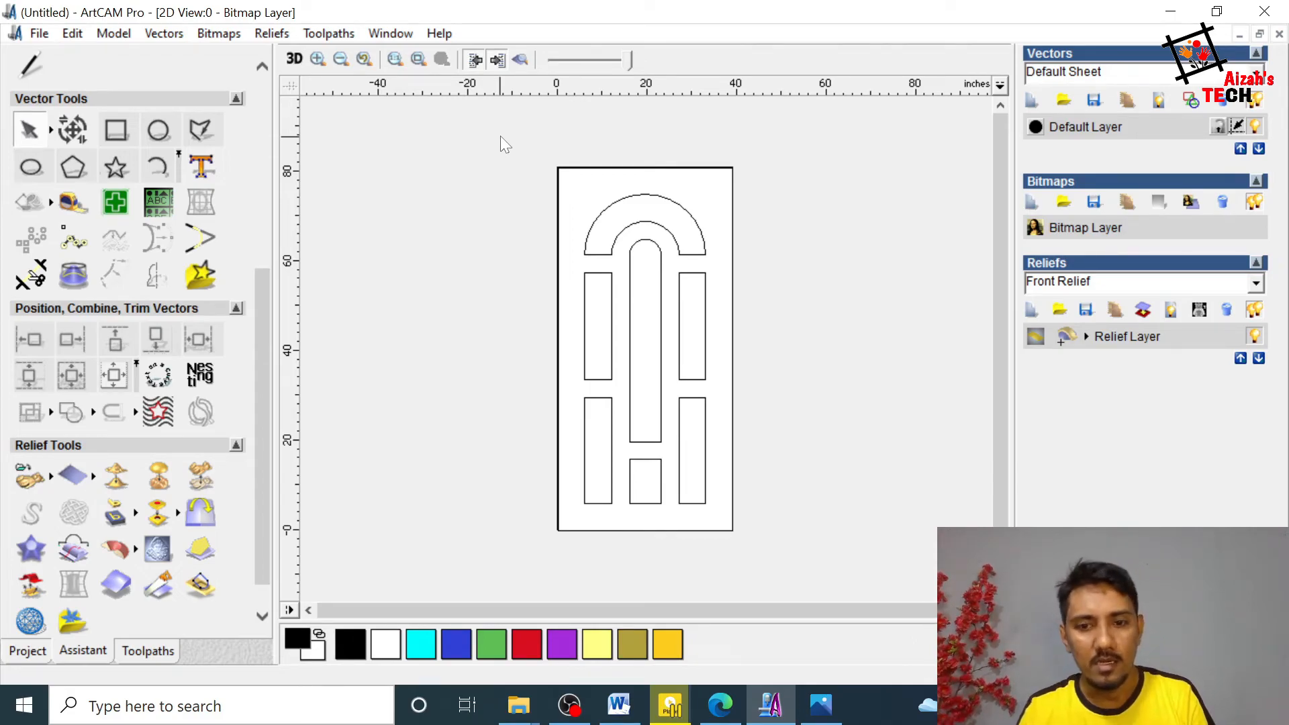
Step: Look through the reference door pictures in the Basic Door folder and return to the ArtCAM drawing
{"action": "left_click", "coordinate": [833, 713]}
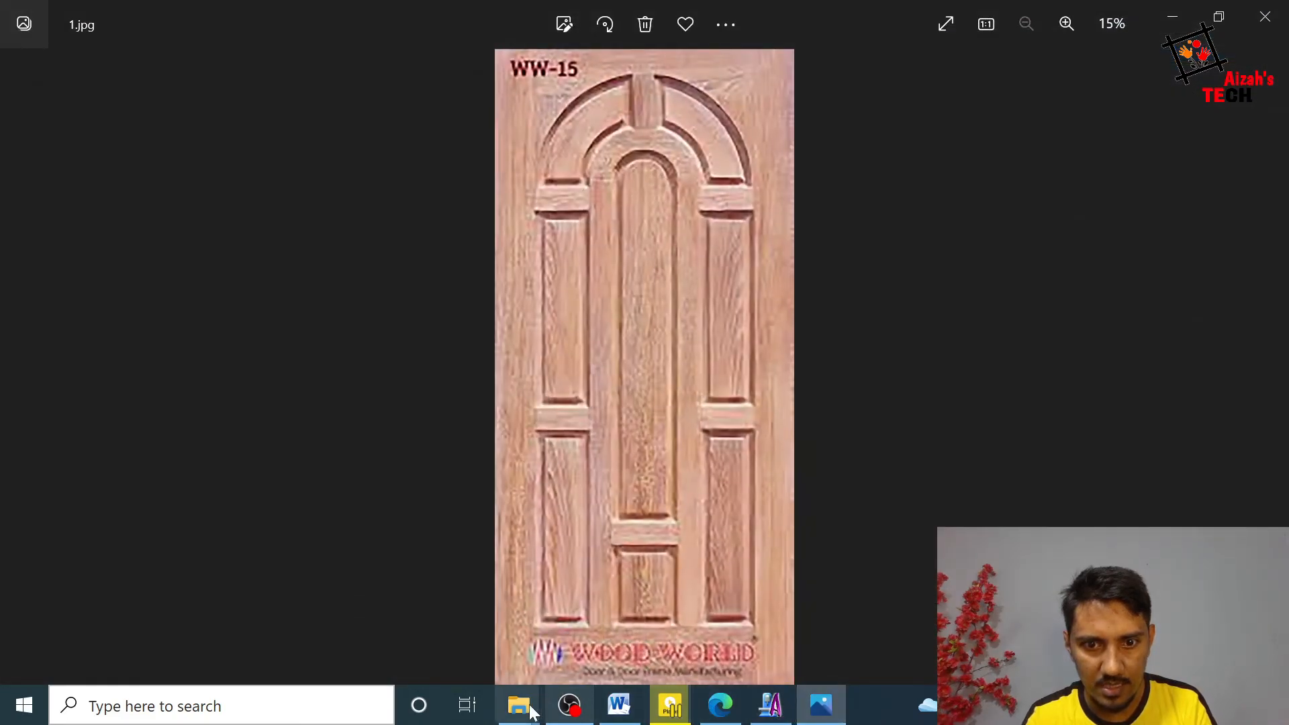
{"action": "mouse_move", "coordinate": [518, 705]}
{"action": "left_click", "coordinate": [775, 607]}
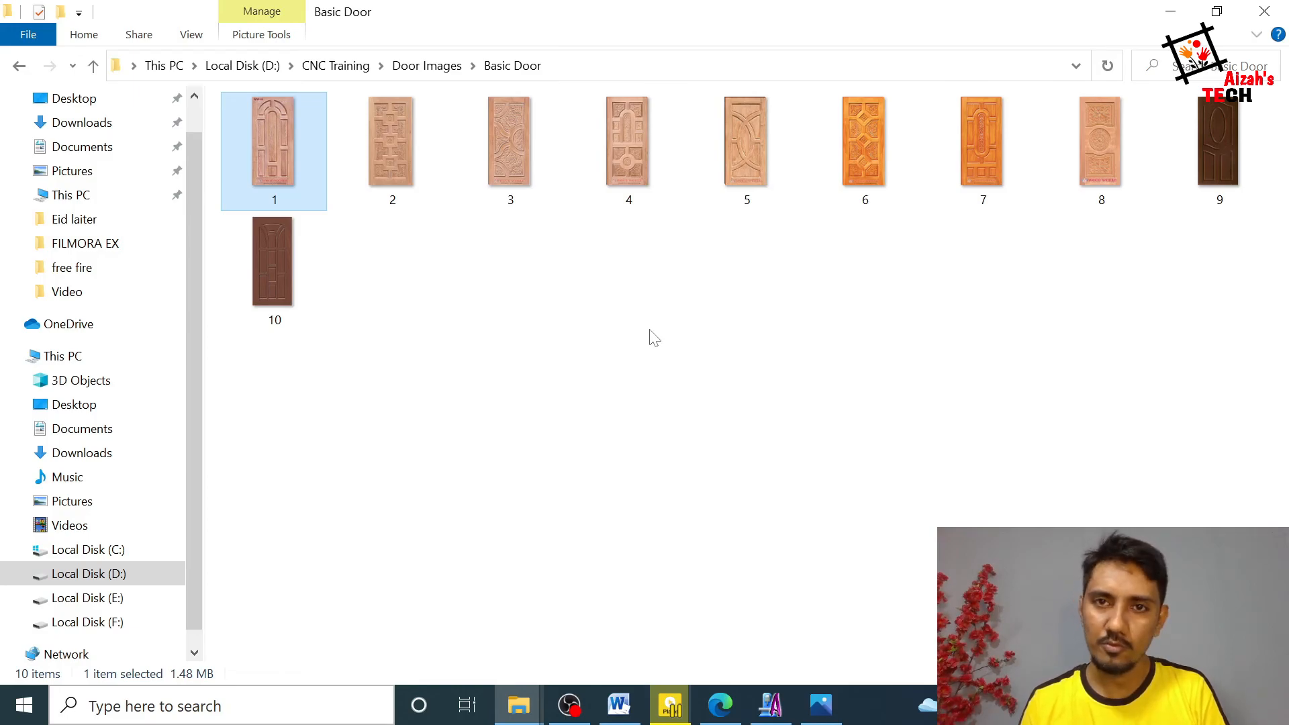
{"action": "left_click", "coordinate": [773, 704]}
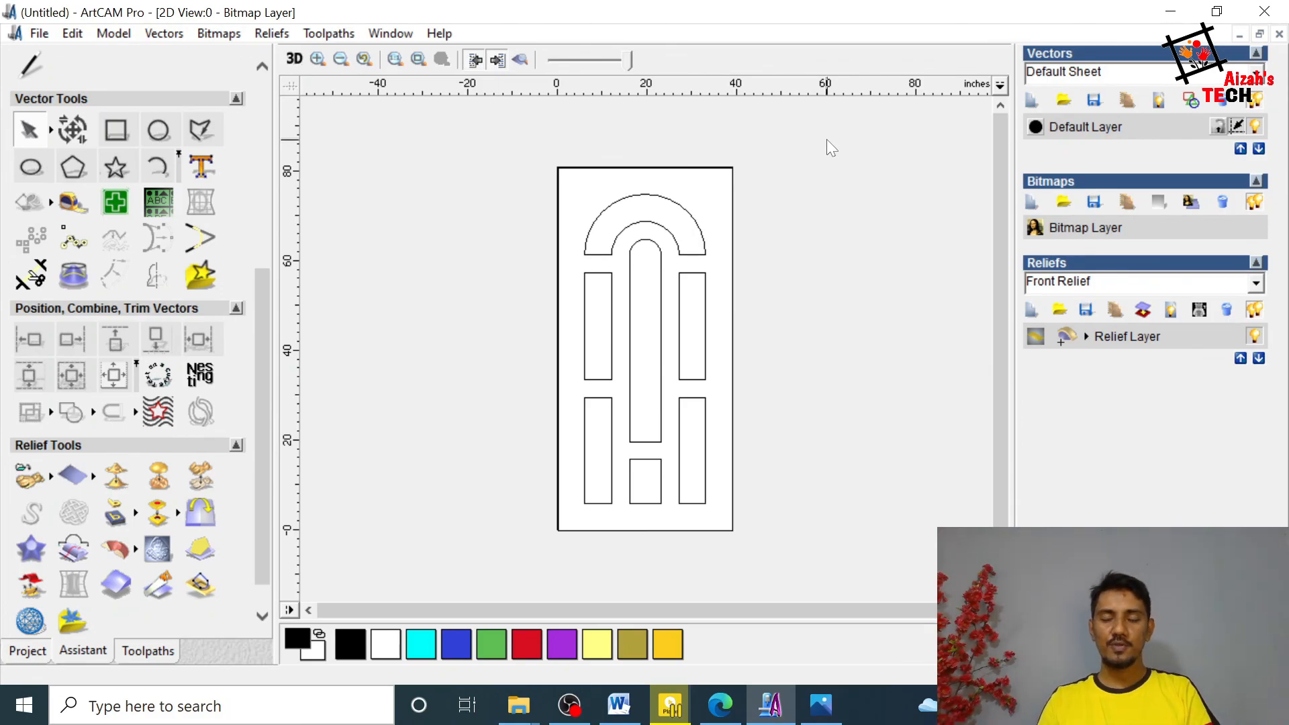
Step: Close ArtCAM without saving the changes to the door drawing
{"action": "left_click", "coordinate": [1265, 11]}
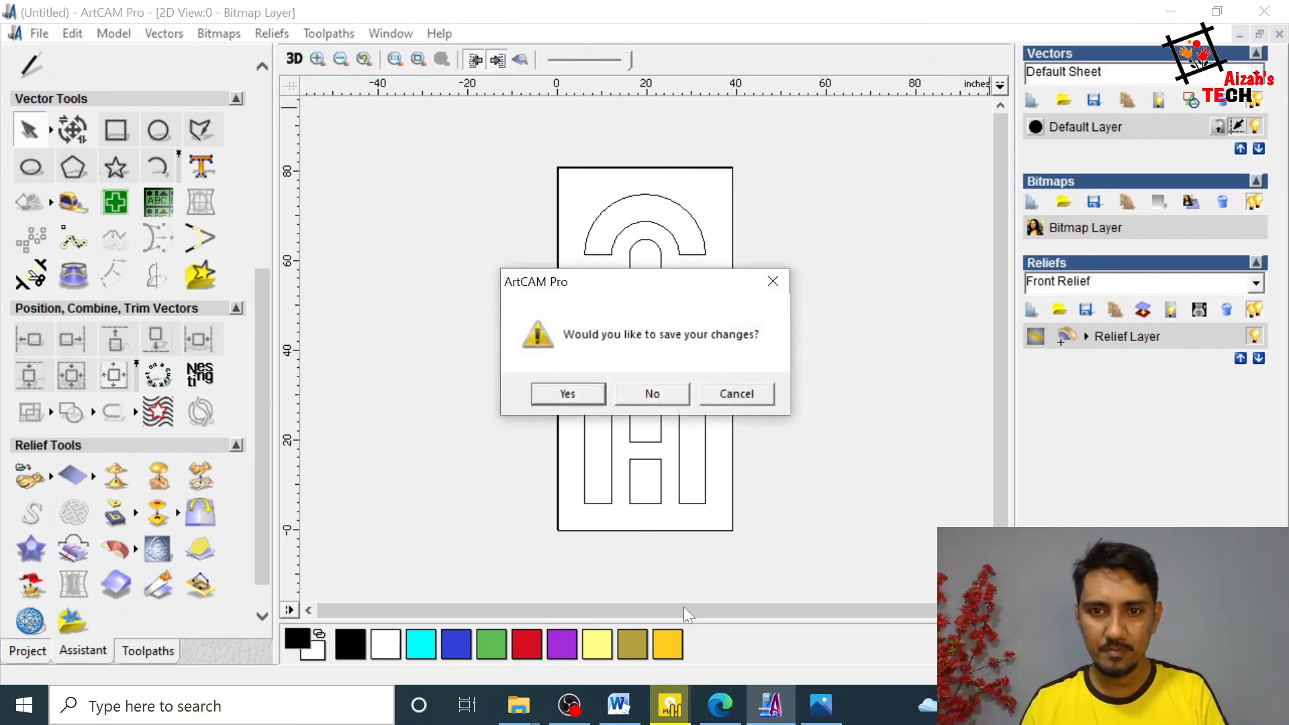
{"action": "left_click", "coordinate": [647, 398]}
{"action": "left_click", "coordinate": [588, 707]}
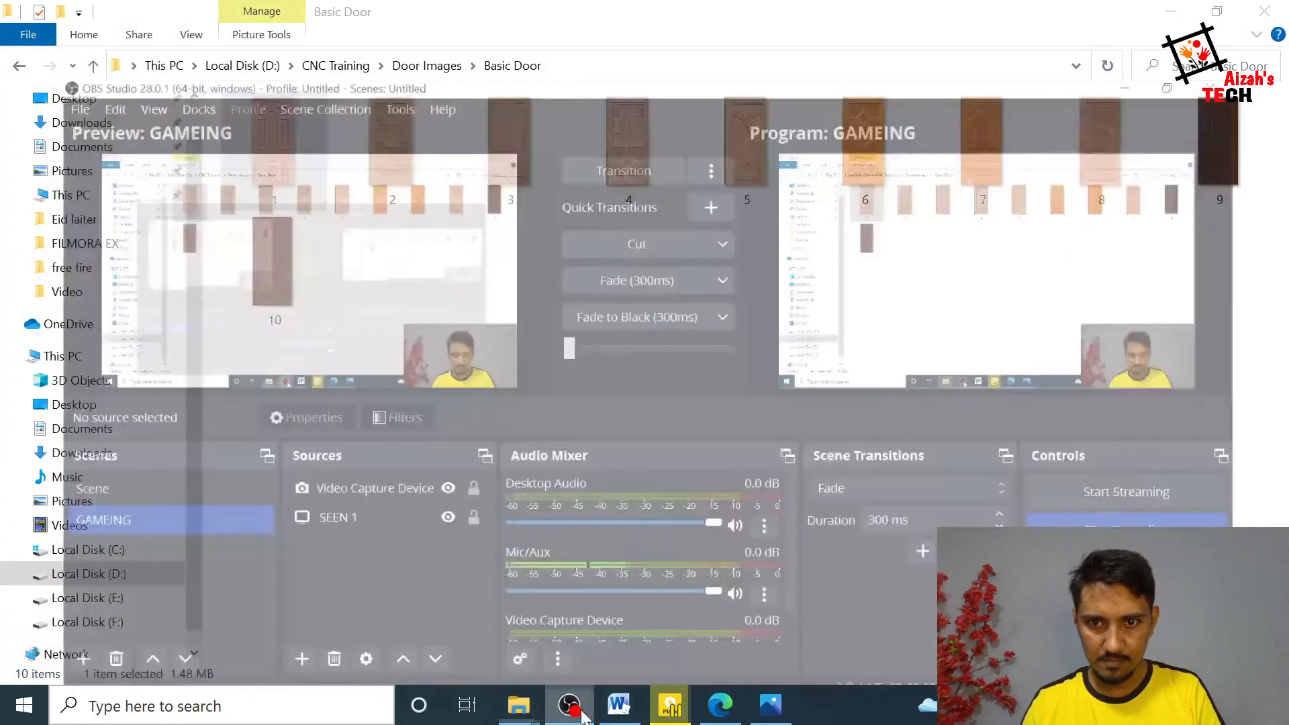